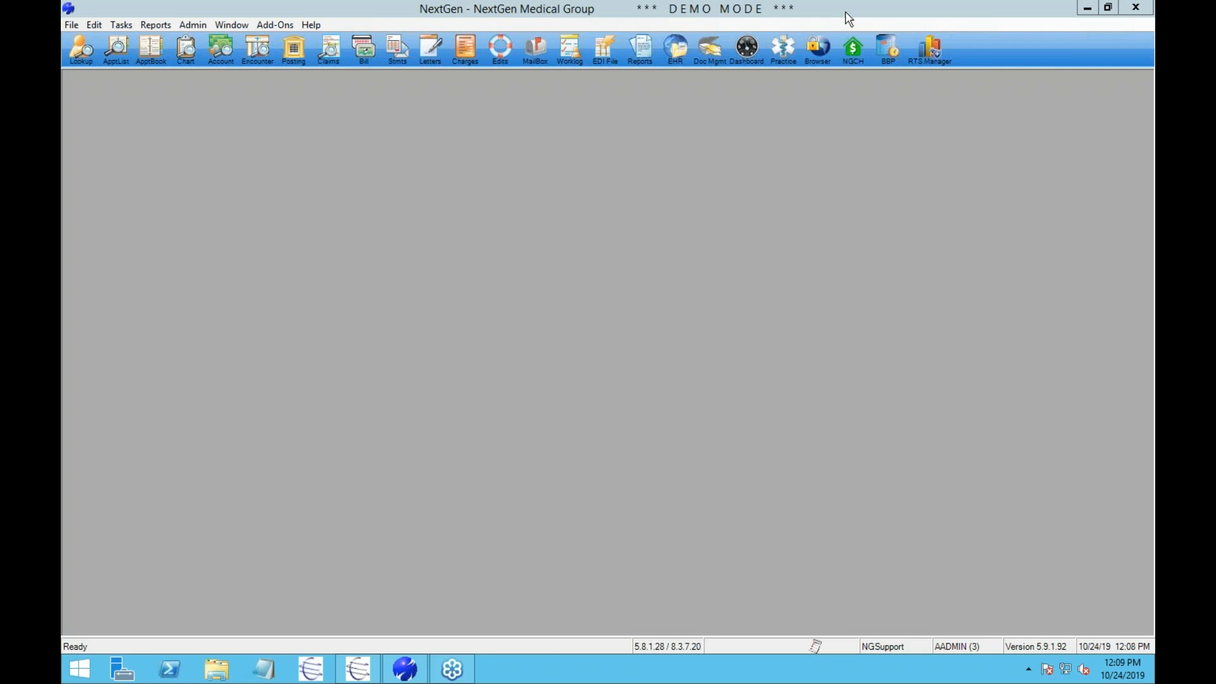
Step: Open the Unapplied/Deposit Manager add-on and switch the "Unapplied < Patient Amount" encounter rule off and back on
{"action": "left_click", "coordinate": [273, 26]}
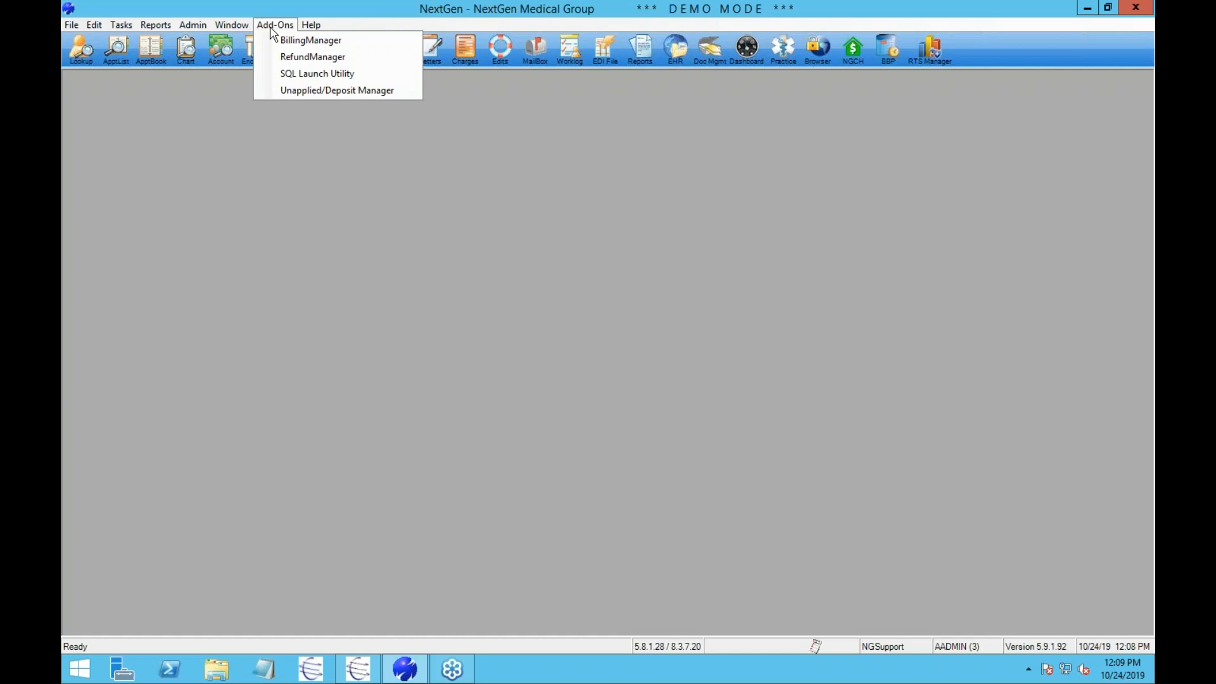
{"action": "left_click", "coordinate": [328, 92]}
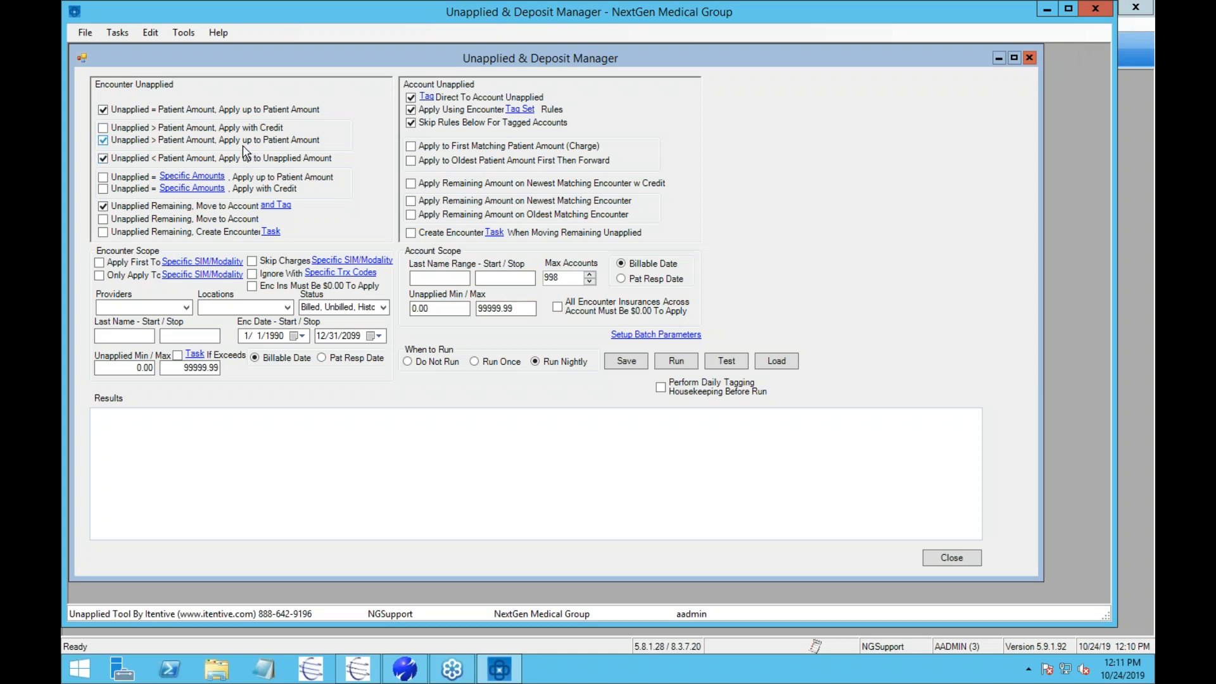
{"action": "left_click", "coordinate": [103, 159]}
{"action": "left_click", "coordinate": [102, 159]}
Step: Try the encounter rule that applies specific amounts with credit, entering $11, $22, $20 and $40, and turn the rule off again
{"action": "left_click", "coordinate": [103, 189]}
{"action": "left_click", "coordinate": [141, 134]}
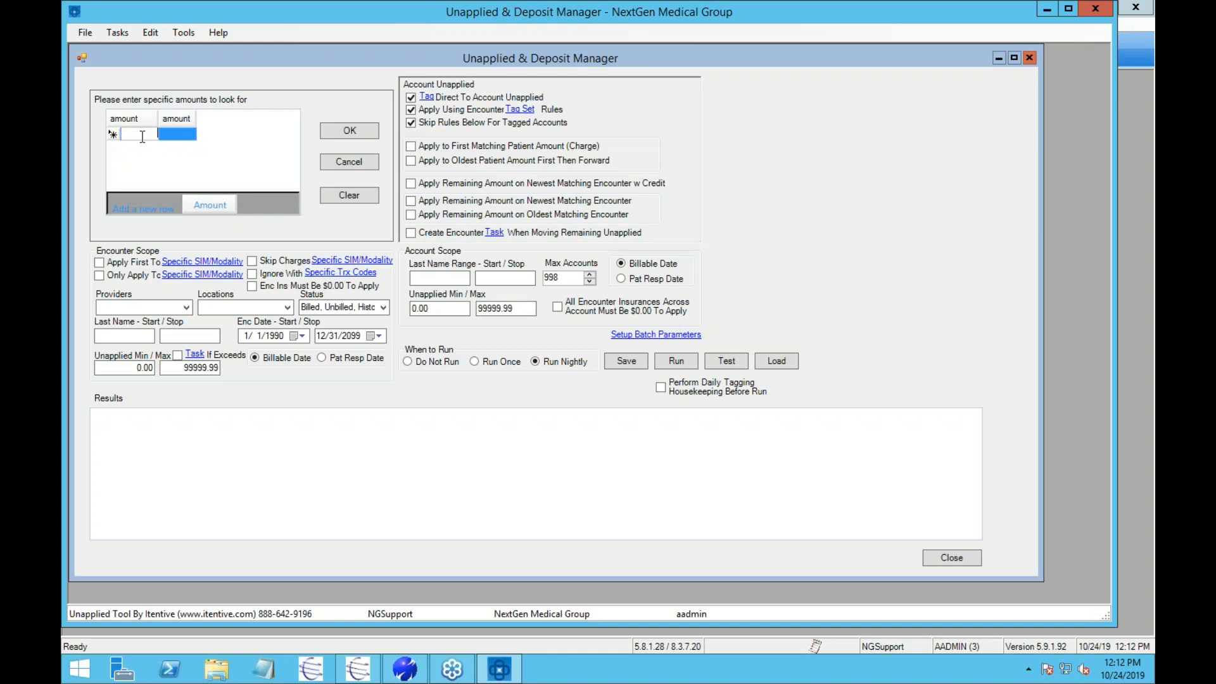
{"action": "type", "text": "11"}
{"action": "left_click", "coordinate": [182, 136]}
{"action": "type", "text": "22"}
{"action": "key", "text": "Tab"}
{"action": "type", "text": "20"}
{"action": "left_click", "coordinate": [178, 147]}
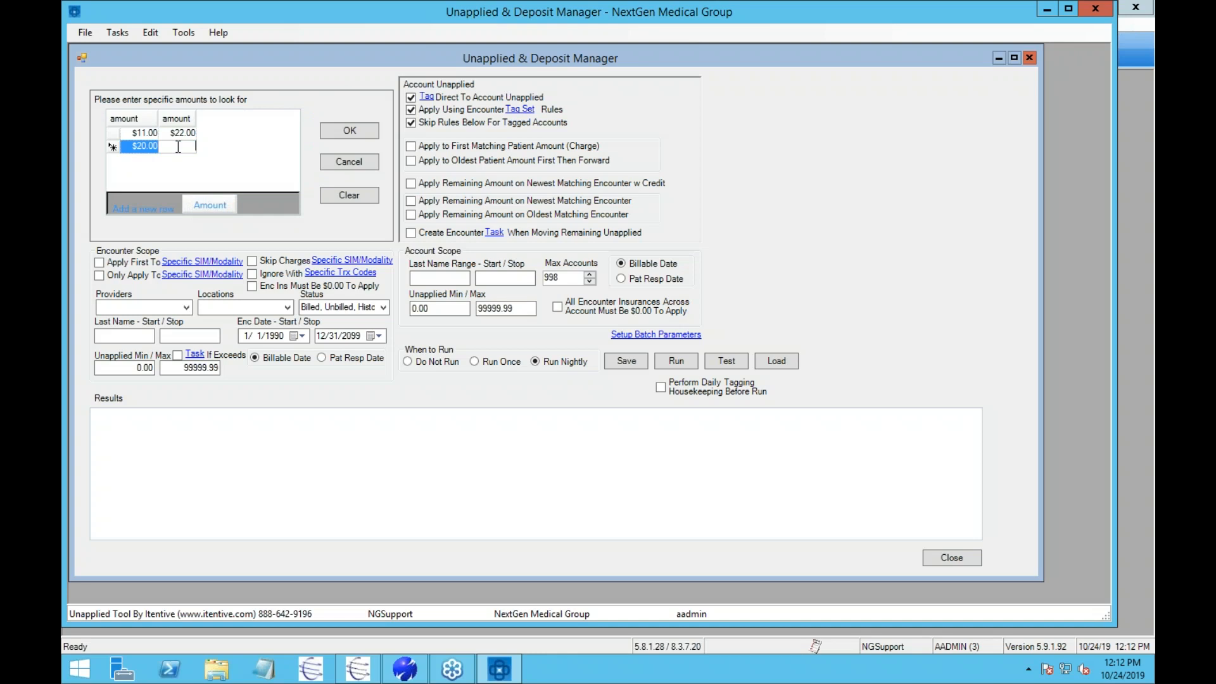
{"action": "type", "text": "40"}
{"action": "left_click", "coordinate": [343, 131]}
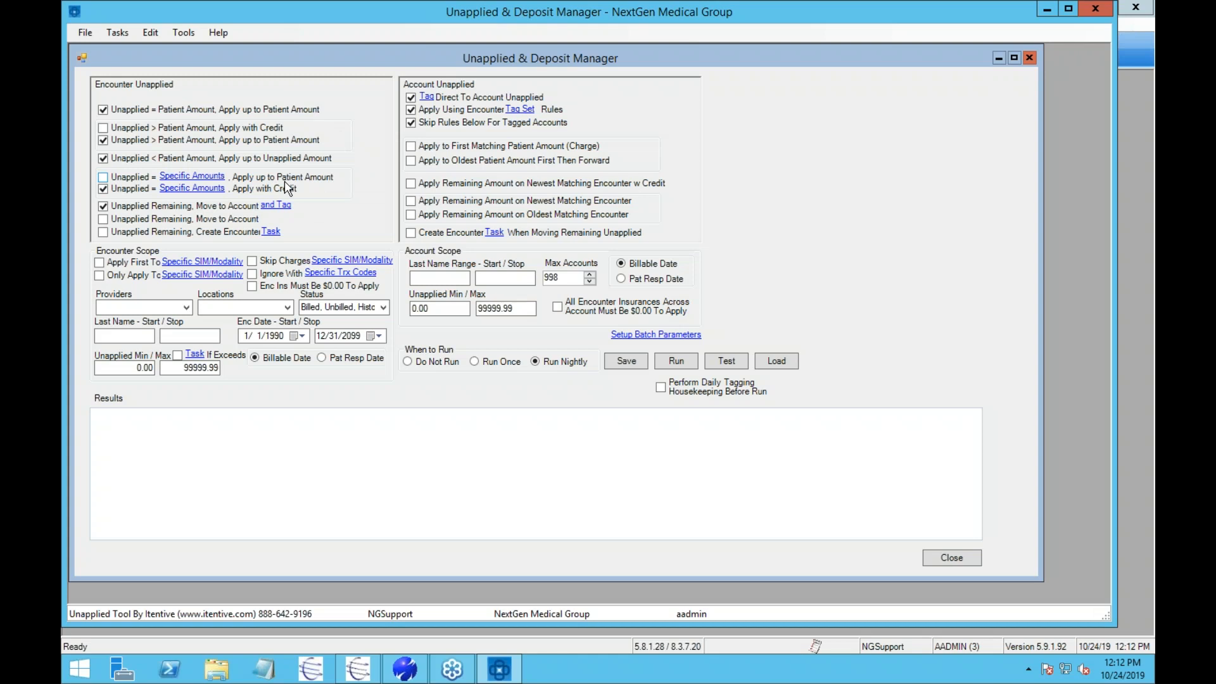
{"action": "left_click", "coordinate": [103, 188]}
Step: Replace moving remaining unapplied money to the account with creating an encounter task of type Credit Balance On Encounter
{"action": "left_click", "coordinate": [102, 205]}
{"action": "left_click", "coordinate": [102, 231]}
{"action": "left_click", "coordinate": [267, 148]}
{"action": "left_click", "coordinate": [268, 148]}
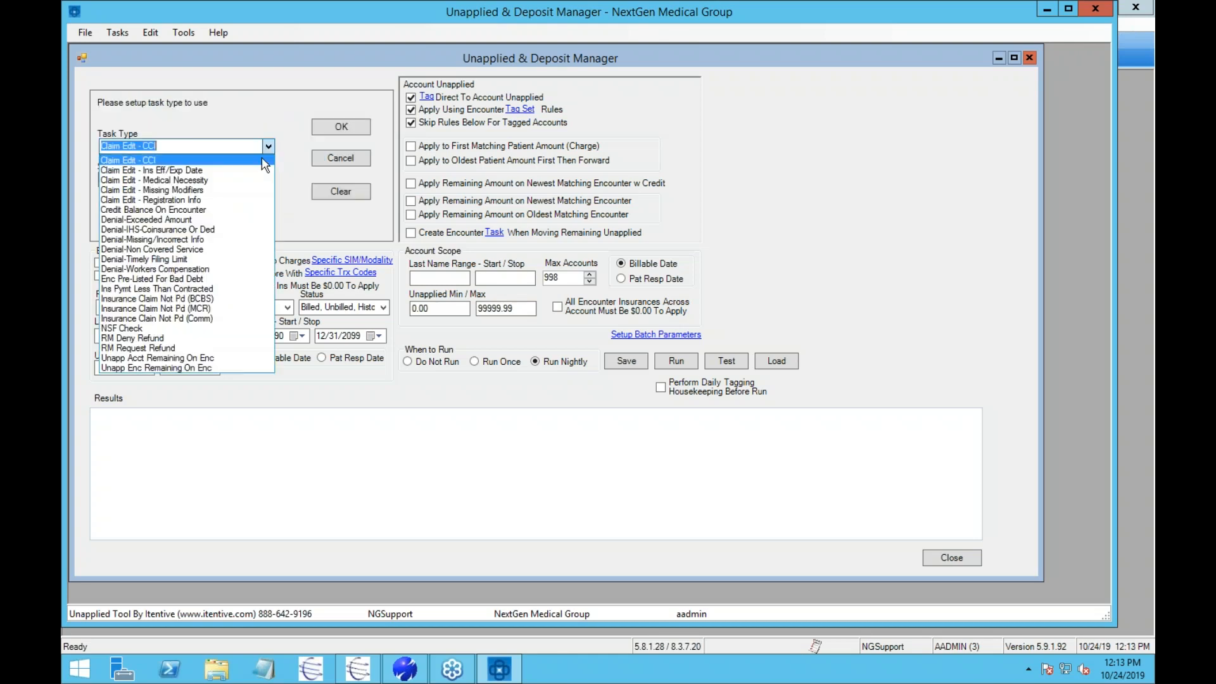
{"action": "left_click", "coordinate": [236, 215]}
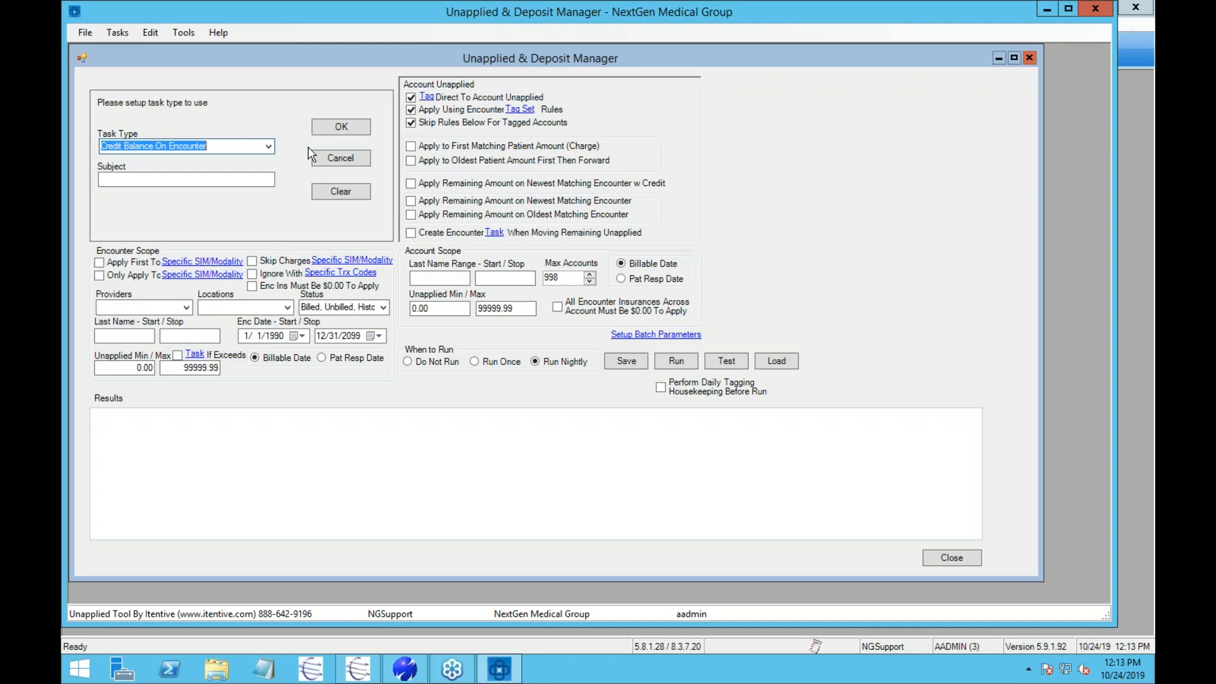
{"action": "left_click", "coordinate": [336, 126]}
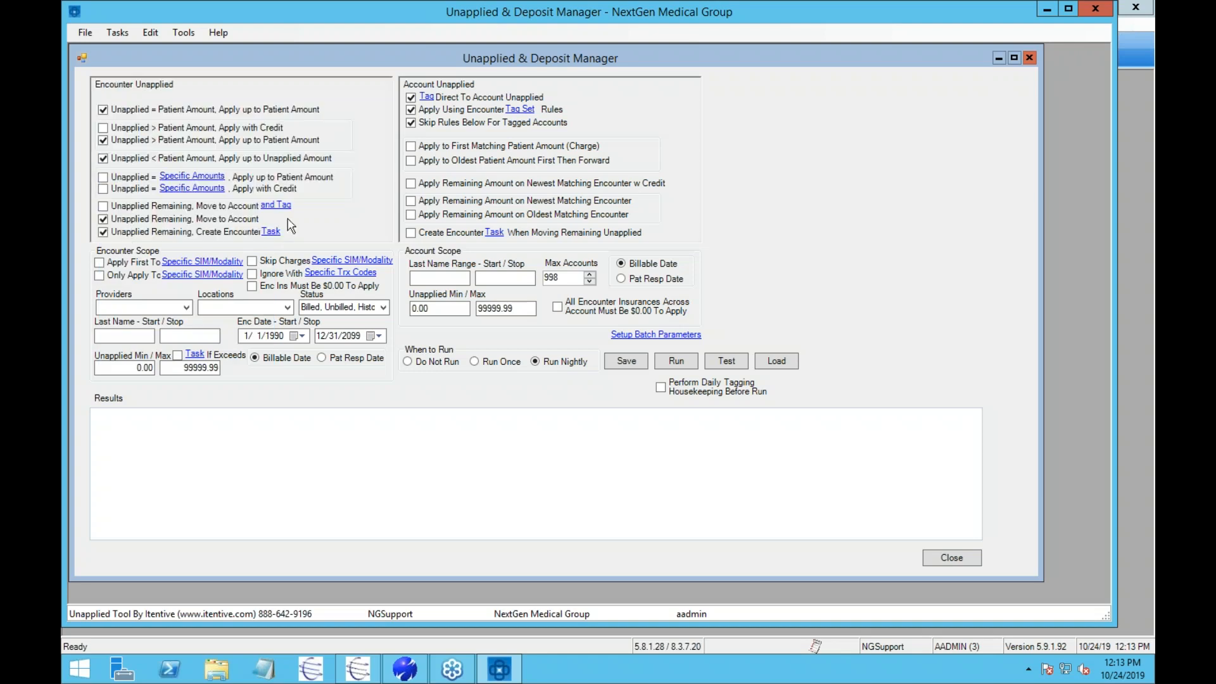
{"action": "left_click", "coordinate": [102, 219]}
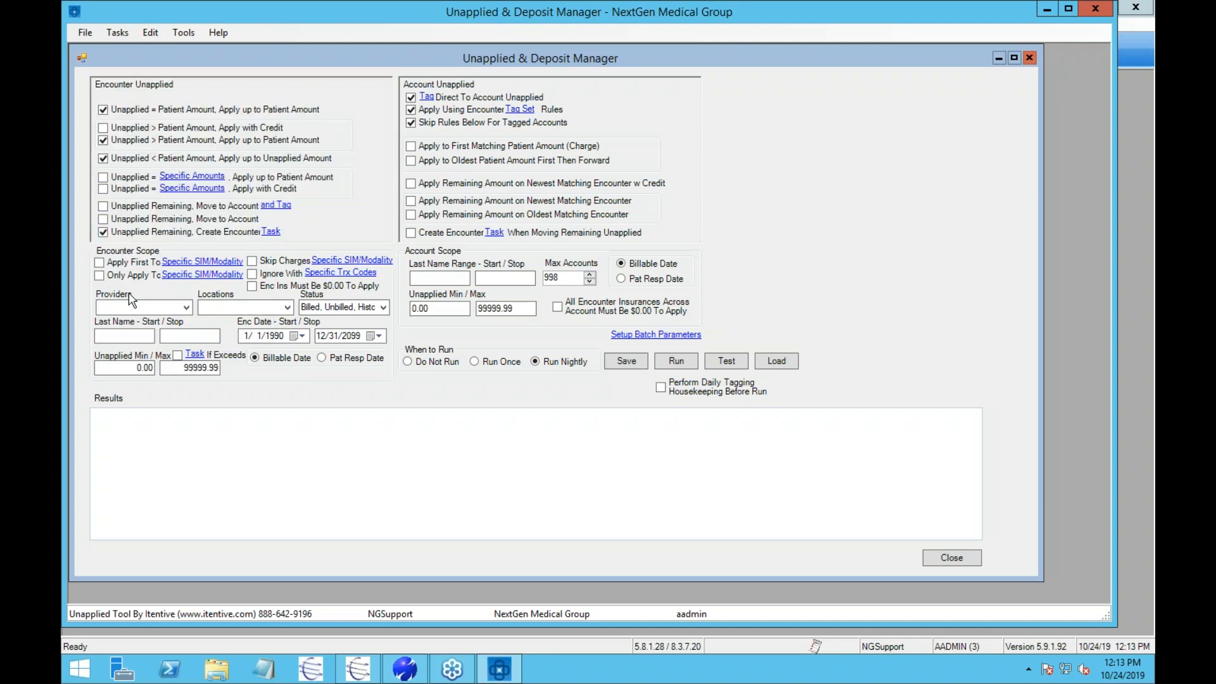
Step: Switch remaining encounter unapplied from task creation to Move to Account and Tag, using the Demo-Sample Tag Set
{"action": "left_click", "coordinate": [103, 231]}
{"action": "left_click", "coordinate": [102, 206]}
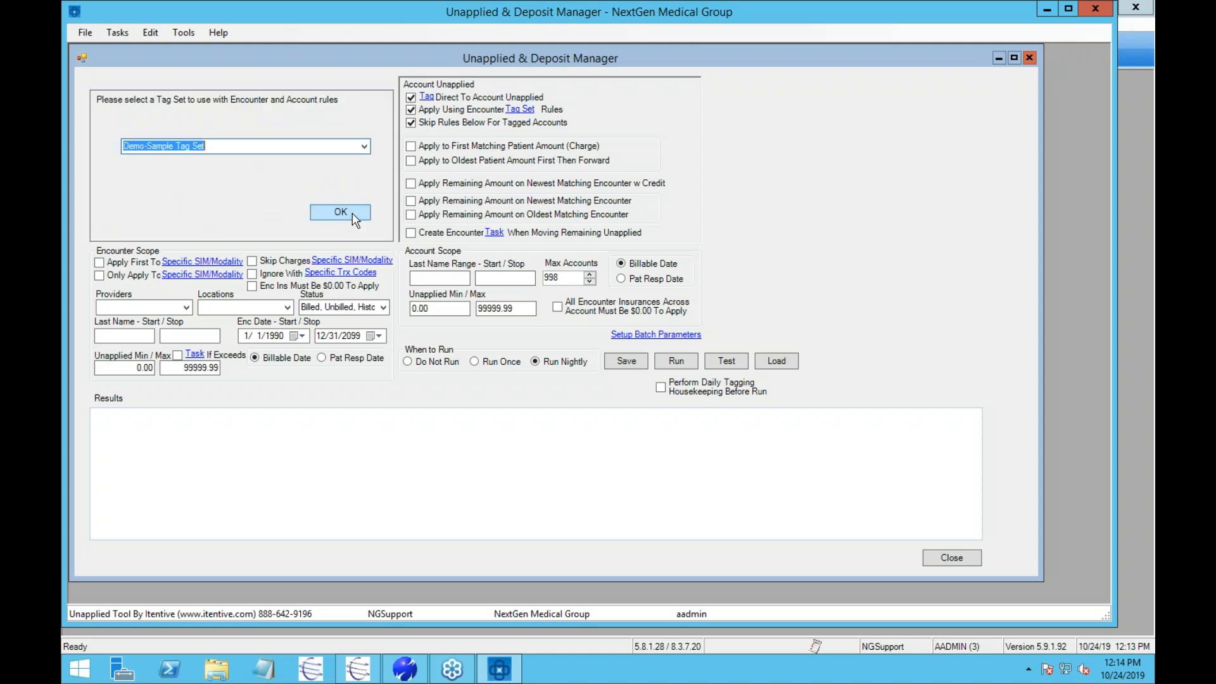
{"action": "left_click", "coordinate": [364, 146]}
{"action": "left_click", "coordinate": [366, 148]}
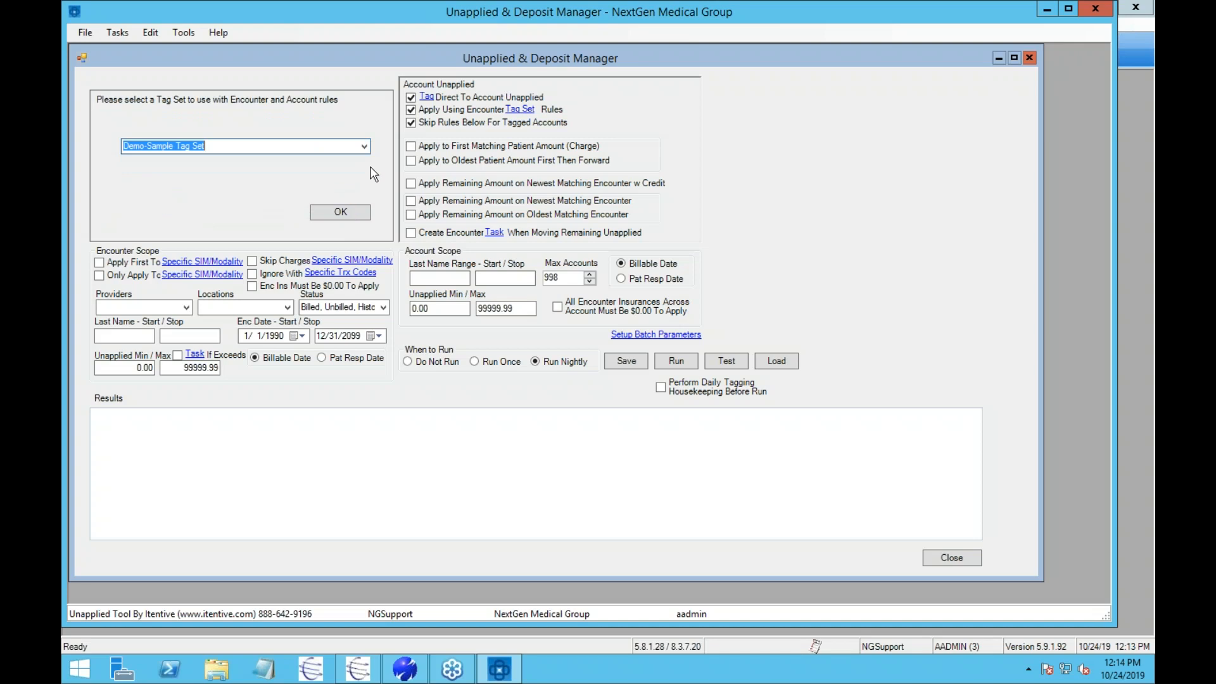
{"action": "left_click", "coordinate": [342, 213]}
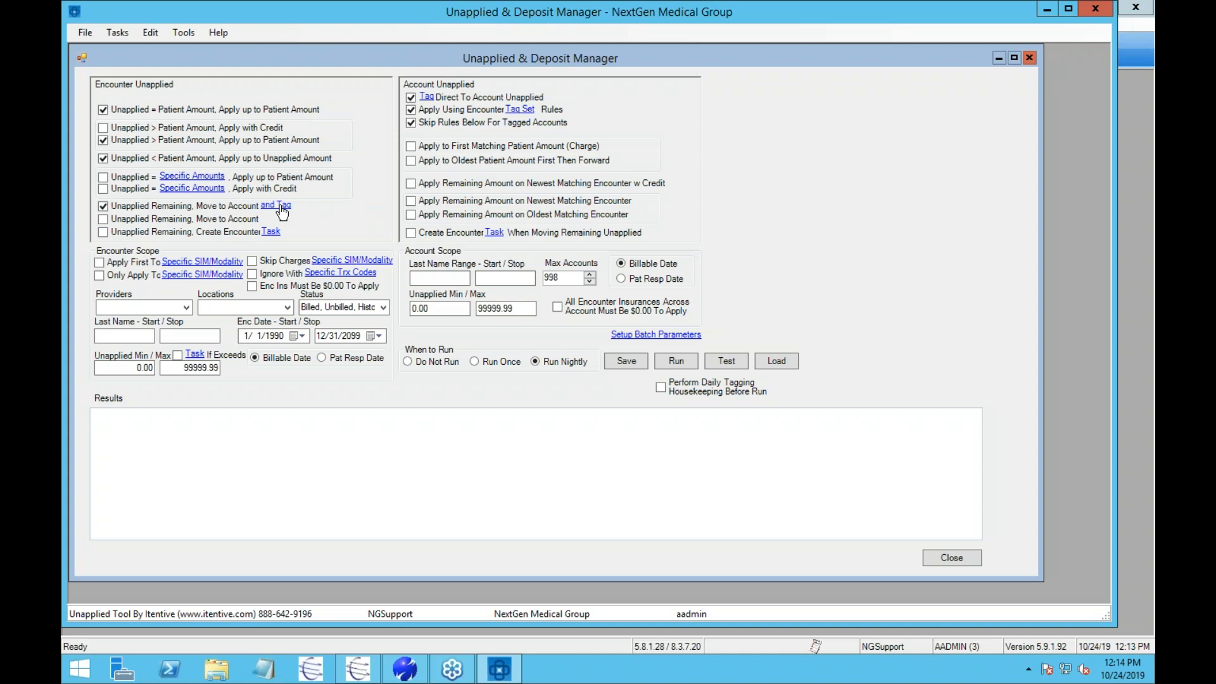
Step: Open Tag Set Maintenance and examine the Demo tag set's tagging rules, from the surgery deposit to the two CATCHALL rules
{"action": "left_click", "coordinate": [117, 33]}
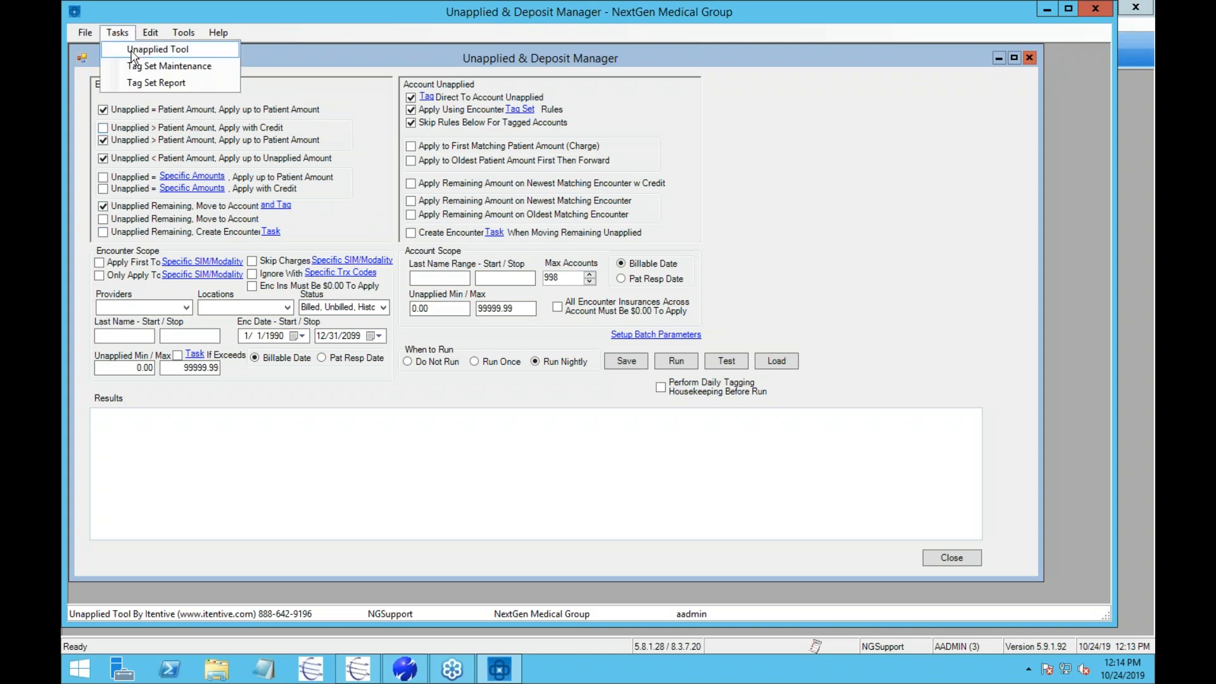
{"action": "left_click", "coordinate": [147, 66]}
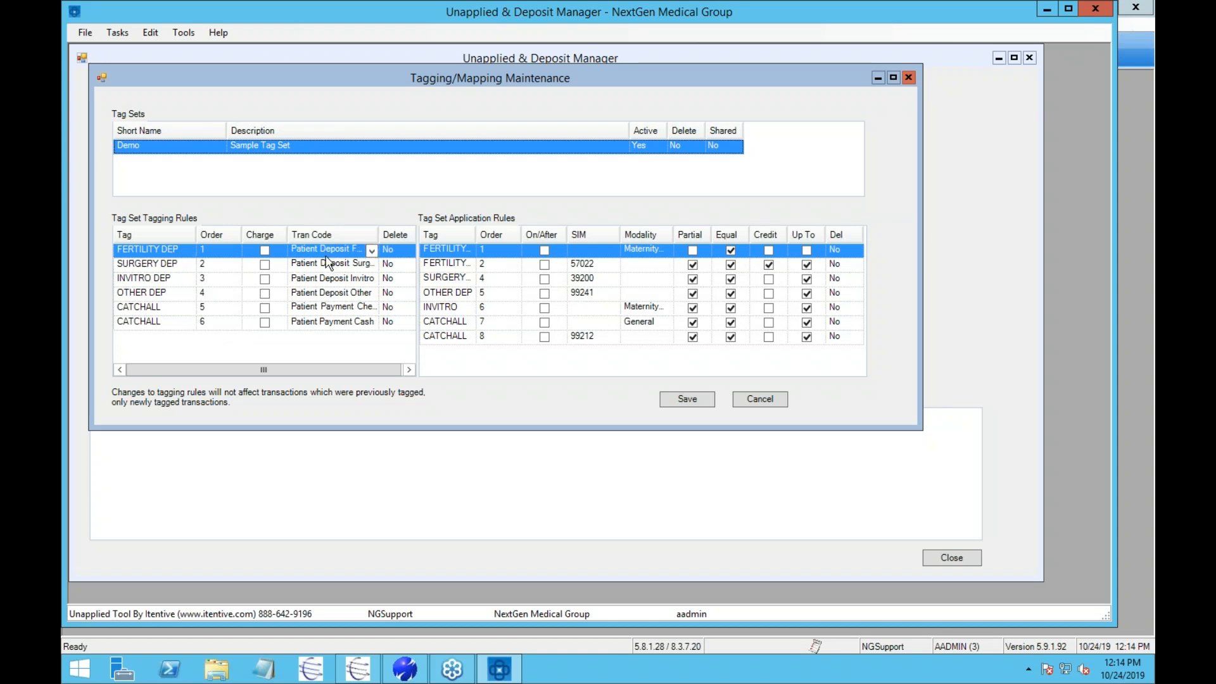
{"action": "left_click", "coordinate": [155, 264]}
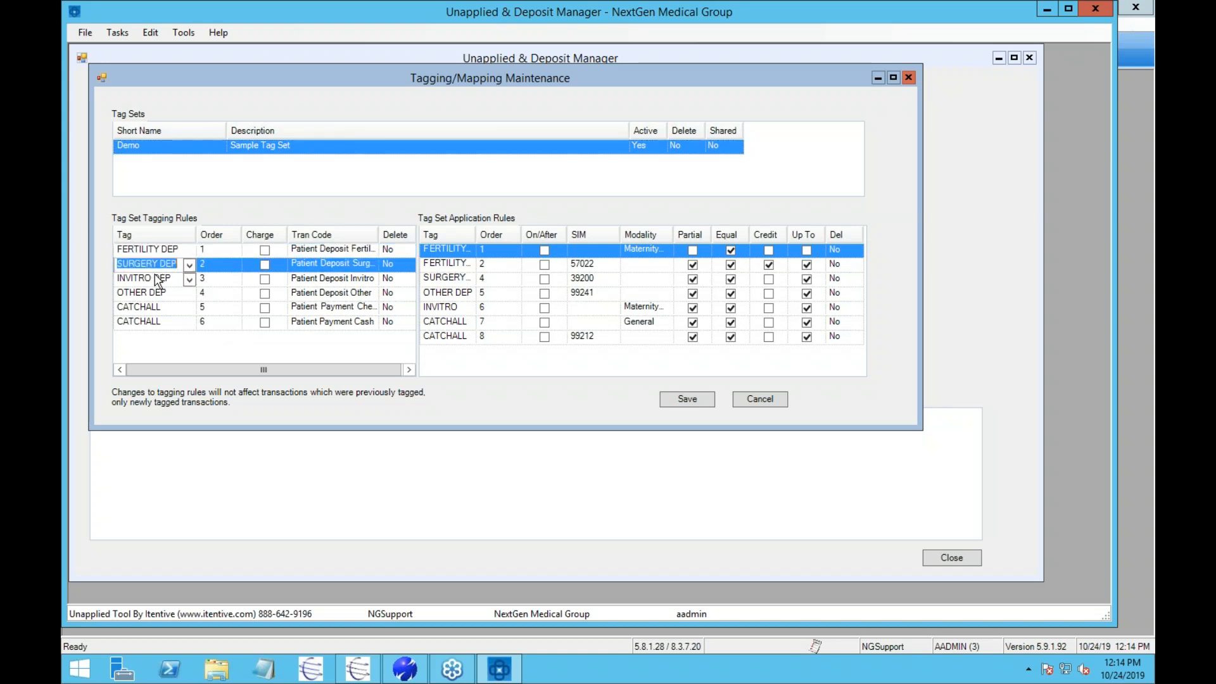
{"action": "left_click", "coordinate": [155, 278]}
{"action": "left_click", "coordinate": [154, 293]}
{"action": "left_click", "coordinate": [155, 307]}
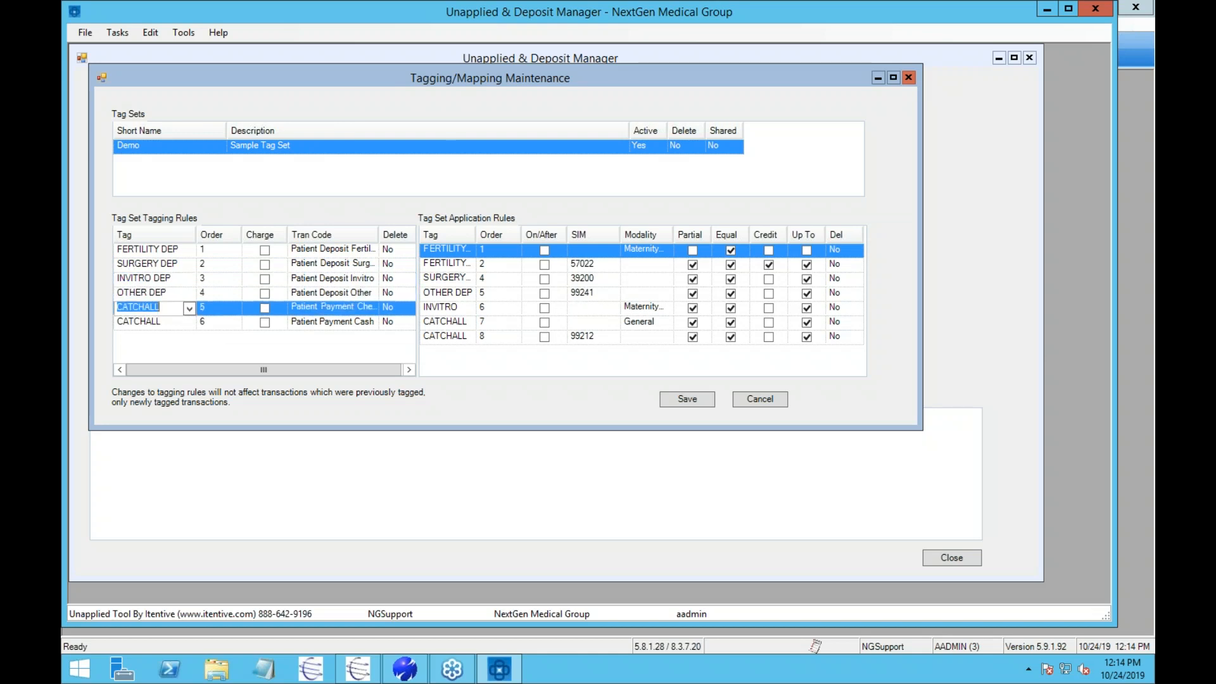
{"action": "left_click", "coordinate": [155, 322]}
{"action": "left_click", "coordinate": [155, 307]}
{"action": "left_click", "coordinate": [154, 322]}
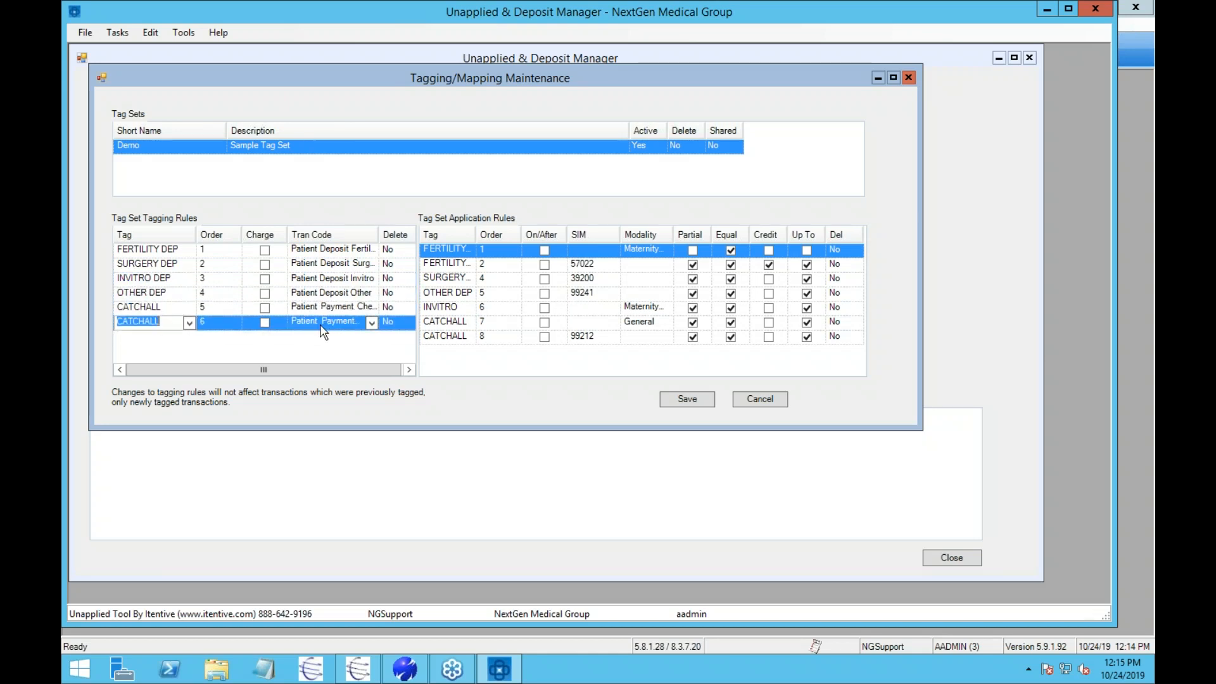
{"action": "left_click", "coordinate": [166, 309]}
{"action": "left_click", "coordinate": [167, 322]}
{"action": "left_click", "coordinate": [166, 308]}
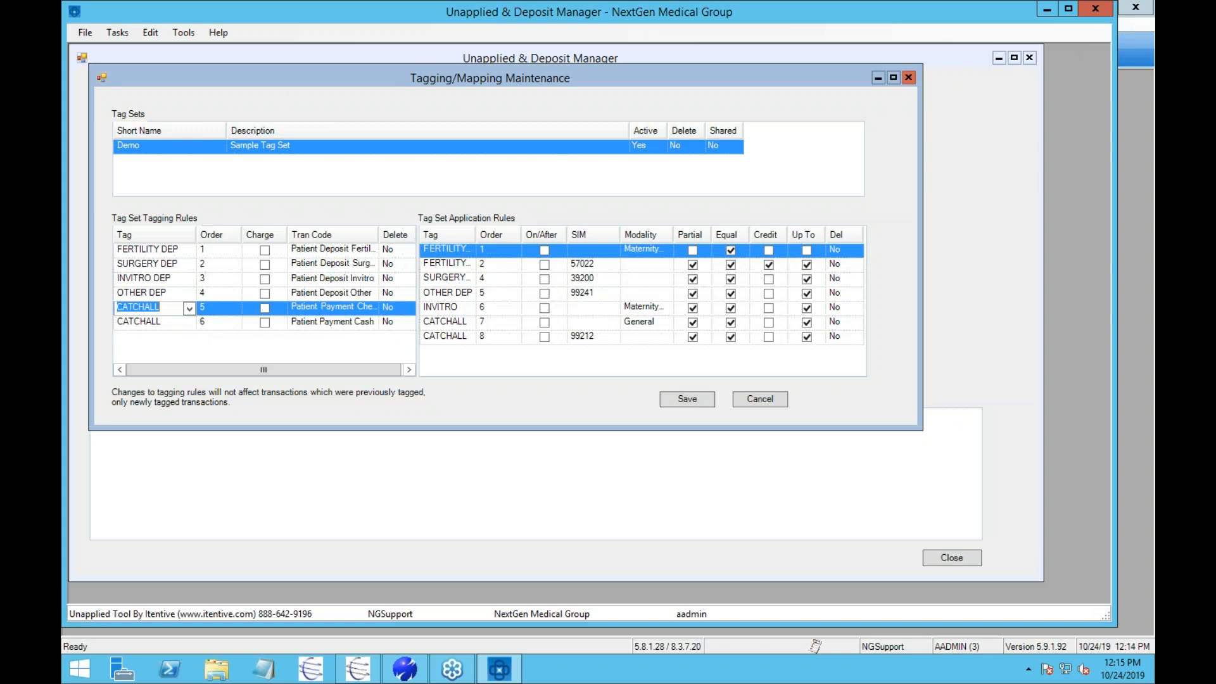
Step: Compare the FERTILITY DEP tagging rule with the tag set's application rules, and leave the maintenance window without saving
{"action": "left_click", "coordinate": [149, 250]}
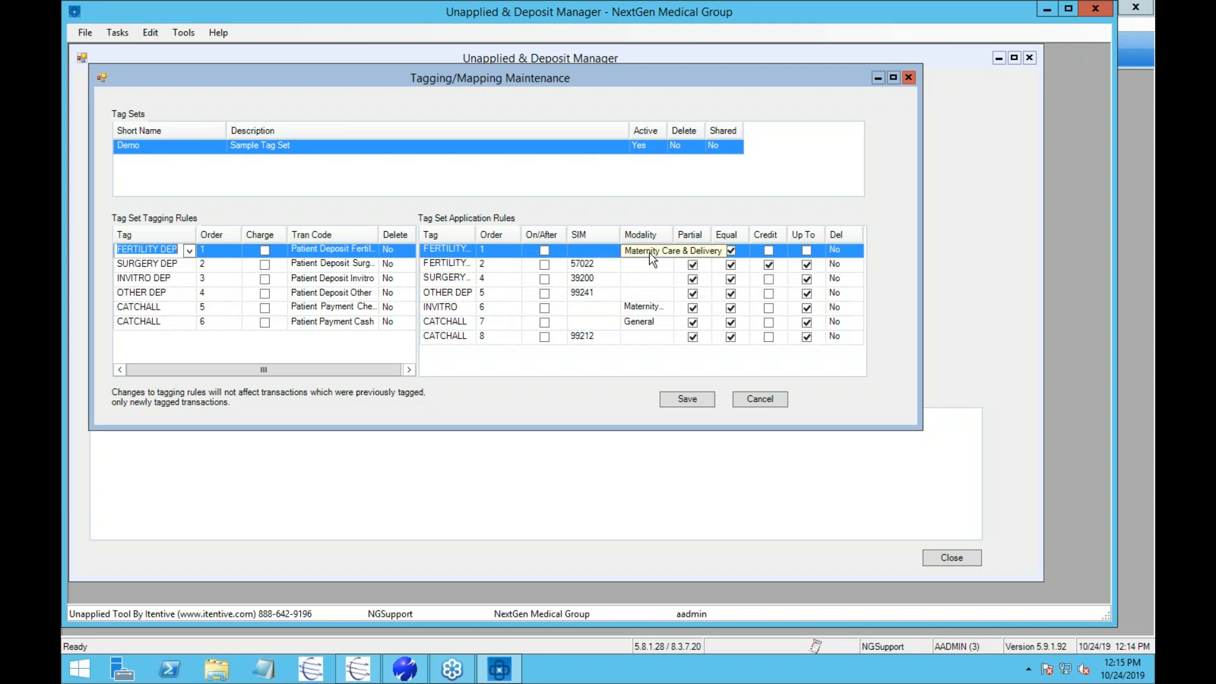
{"action": "left_click", "coordinate": [594, 264]}
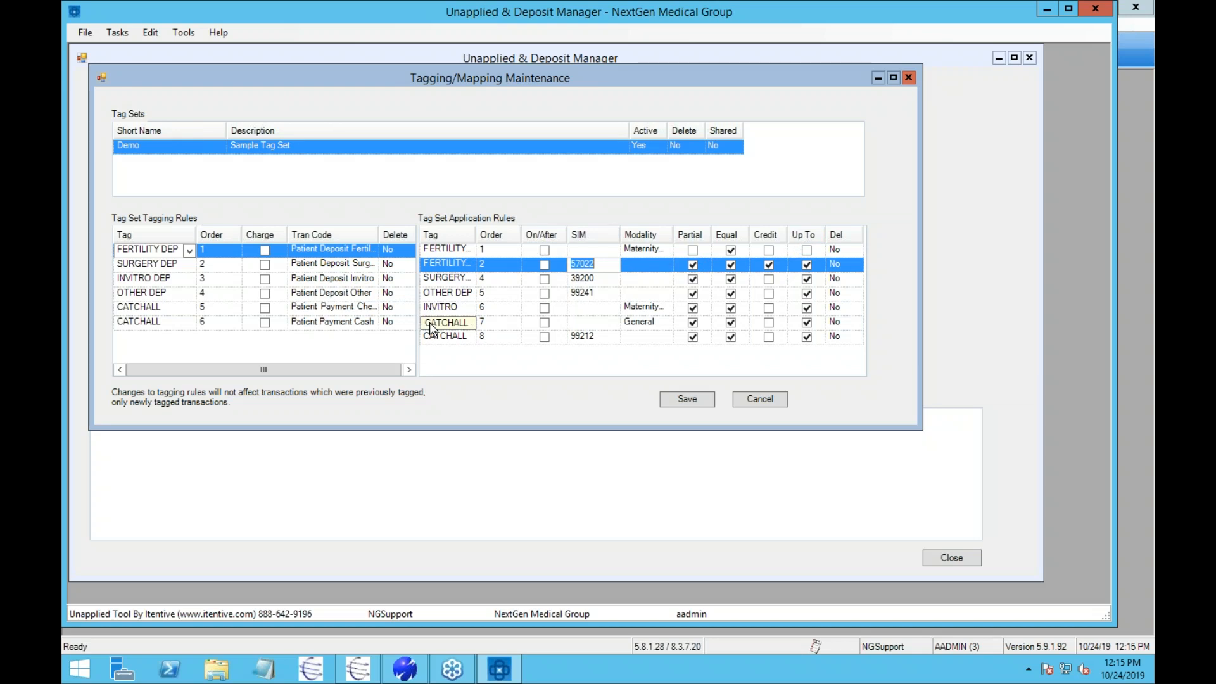
{"action": "mouse_move", "coordinate": [432, 328]}
{"action": "left_click", "coordinate": [778, 404]}
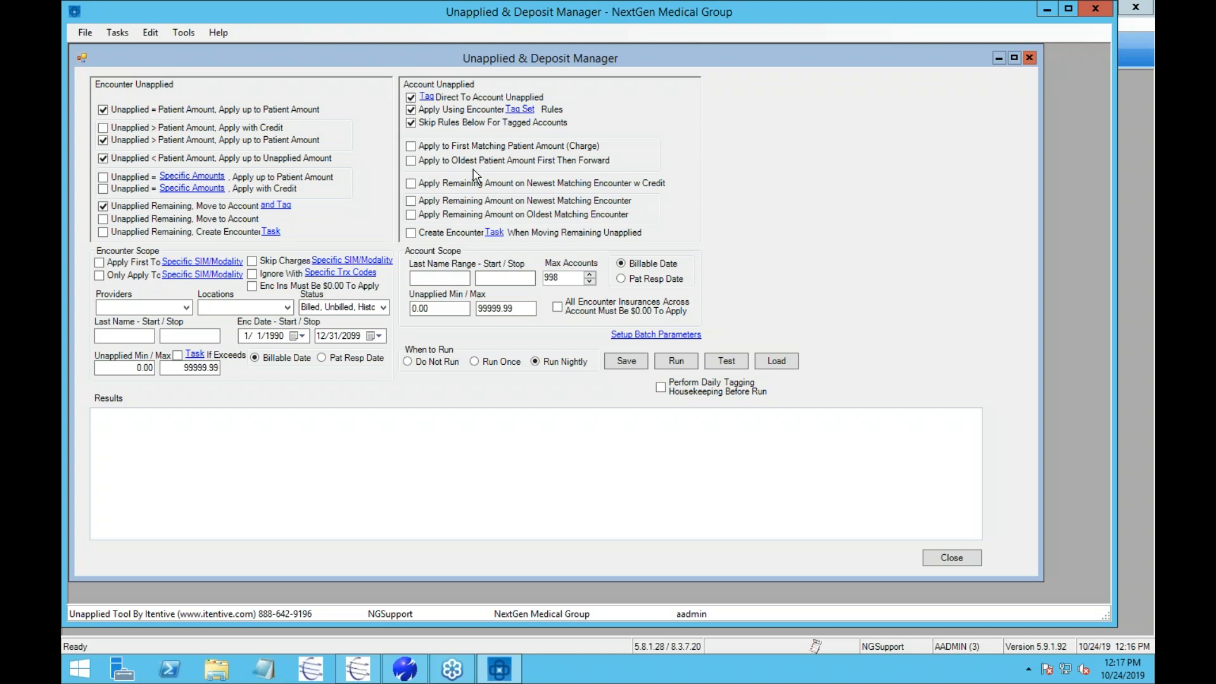
Step: Enable the account rules for oldest patient amount first, newest matching encounter with credit, and newest matching encounter
{"action": "left_click", "coordinate": [410, 161]}
{"action": "left_click", "coordinate": [411, 184]}
{"action": "left_click", "coordinate": [410, 201]}
Step: Look through the encounter scope's provider and location choices and the account scope's last name range
{"action": "left_click", "coordinate": [187, 308]}
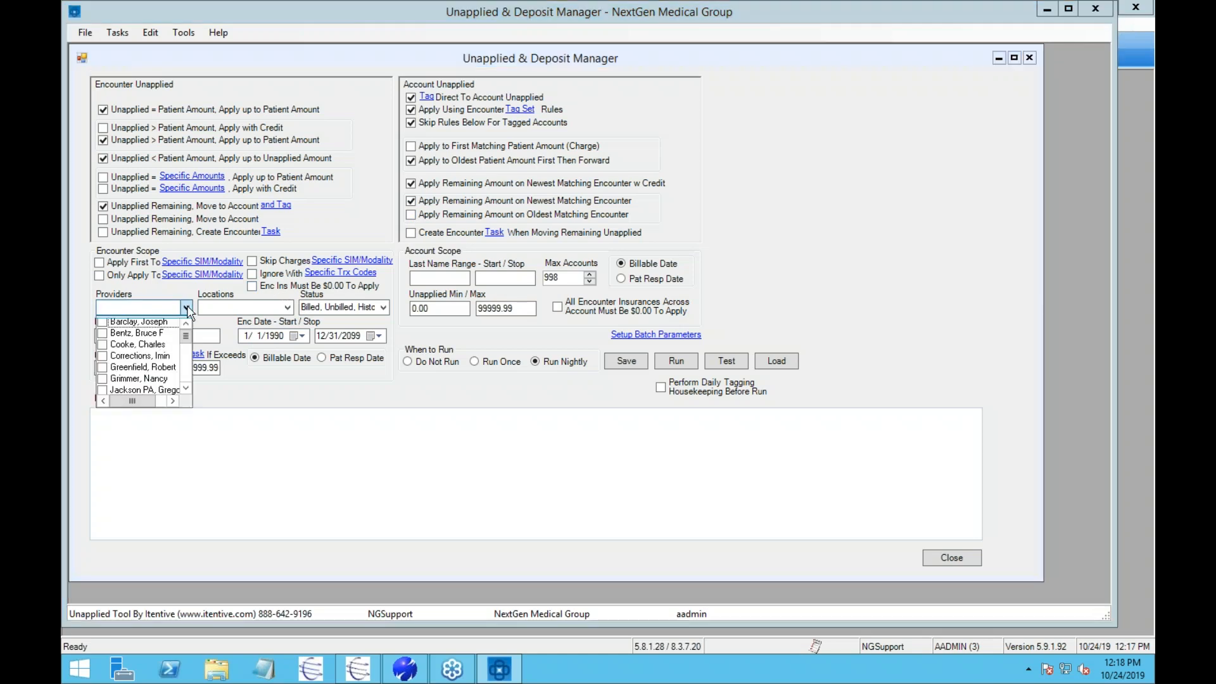
{"action": "left_click", "coordinate": [288, 309]}
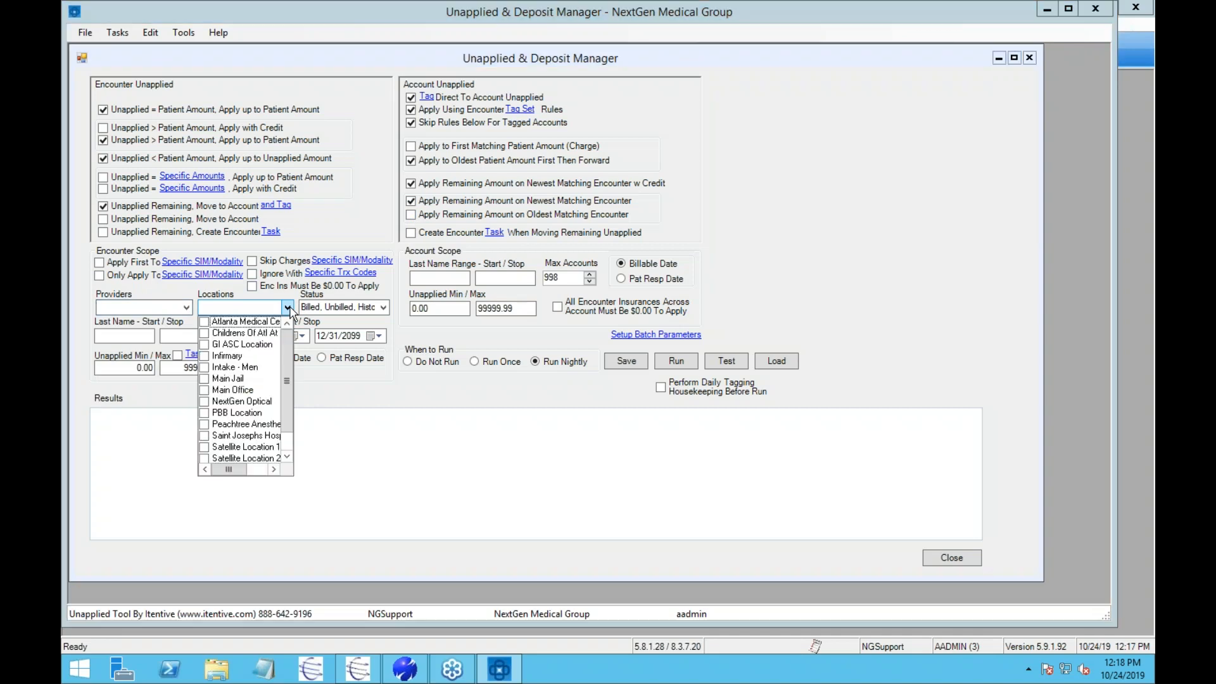
{"action": "left_click", "coordinate": [288, 309]}
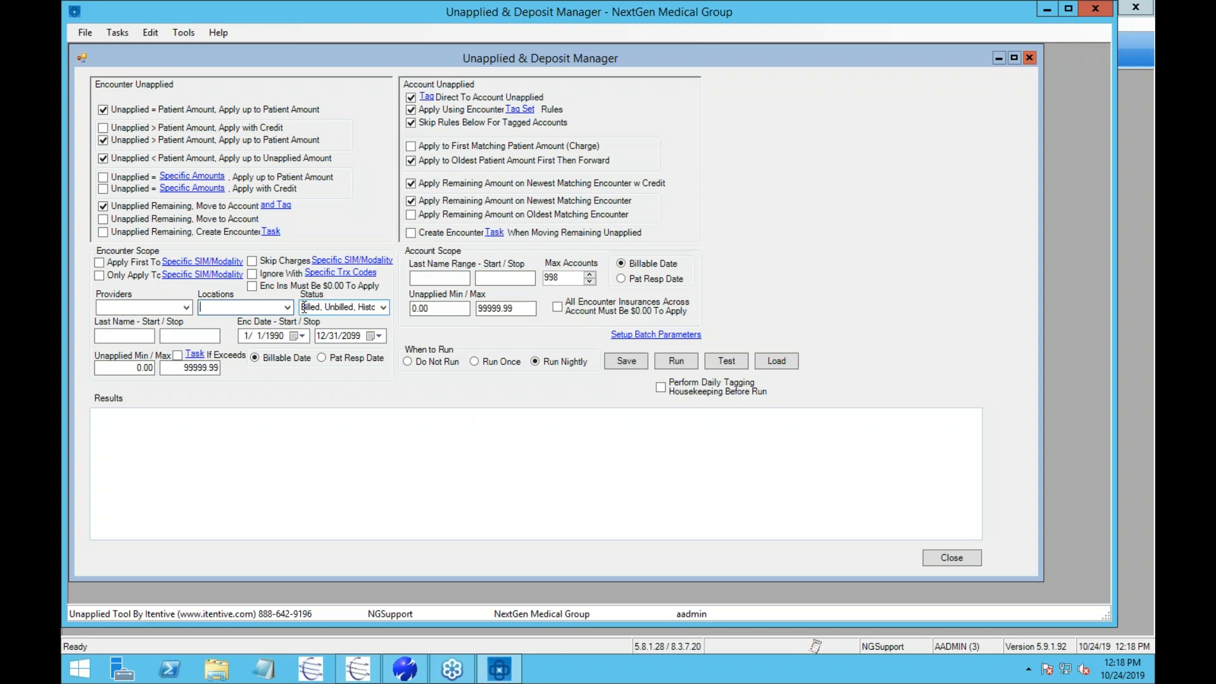
{"action": "left_click", "coordinate": [430, 278]}
{"action": "left_click", "coordinate": [498, 276]}
Step: Re-enter the account scope's unapplied range with a minimum of $0.00 and a maximum of $99999.00
{"action": "left_click", "coordinate": [514, 308]}
{"action": "left_click", "coordinate": [450, 306]}
{"action": "key", "text": "Tab"}
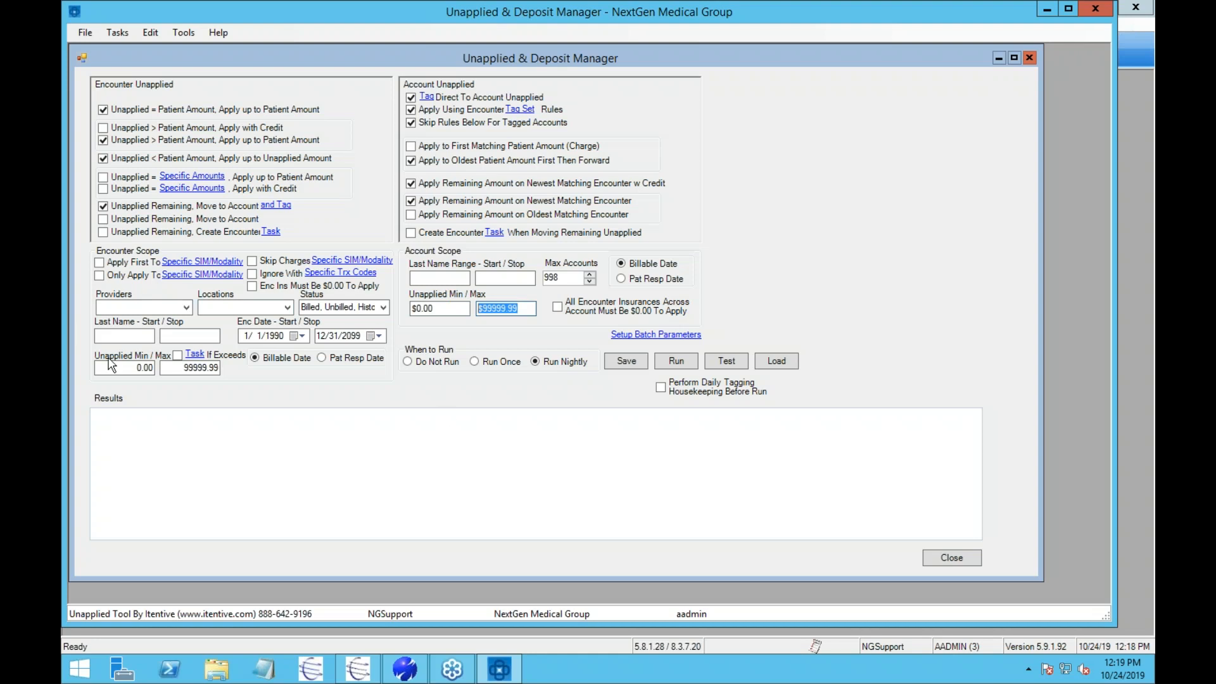
{"action": "left_click", "coordinate": [214, 369]}
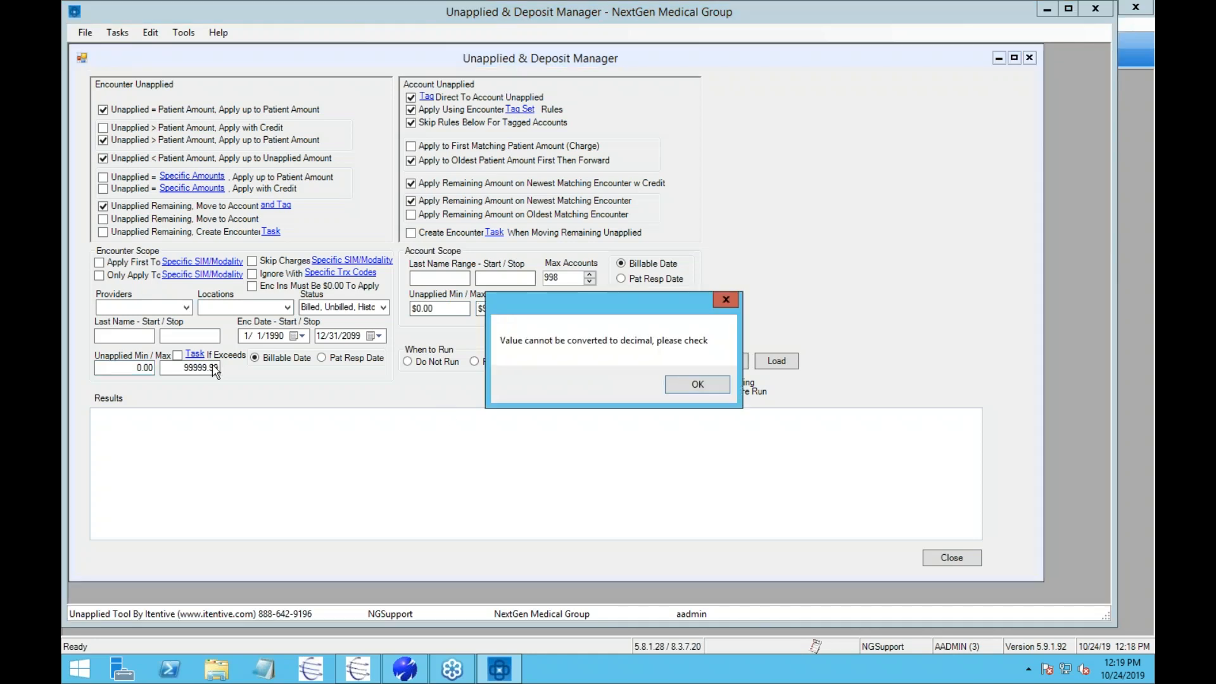
{"action": "left_click", "coordinate": [702, 386]}
{"action": "left_click", "coordinate": [514, 307]}
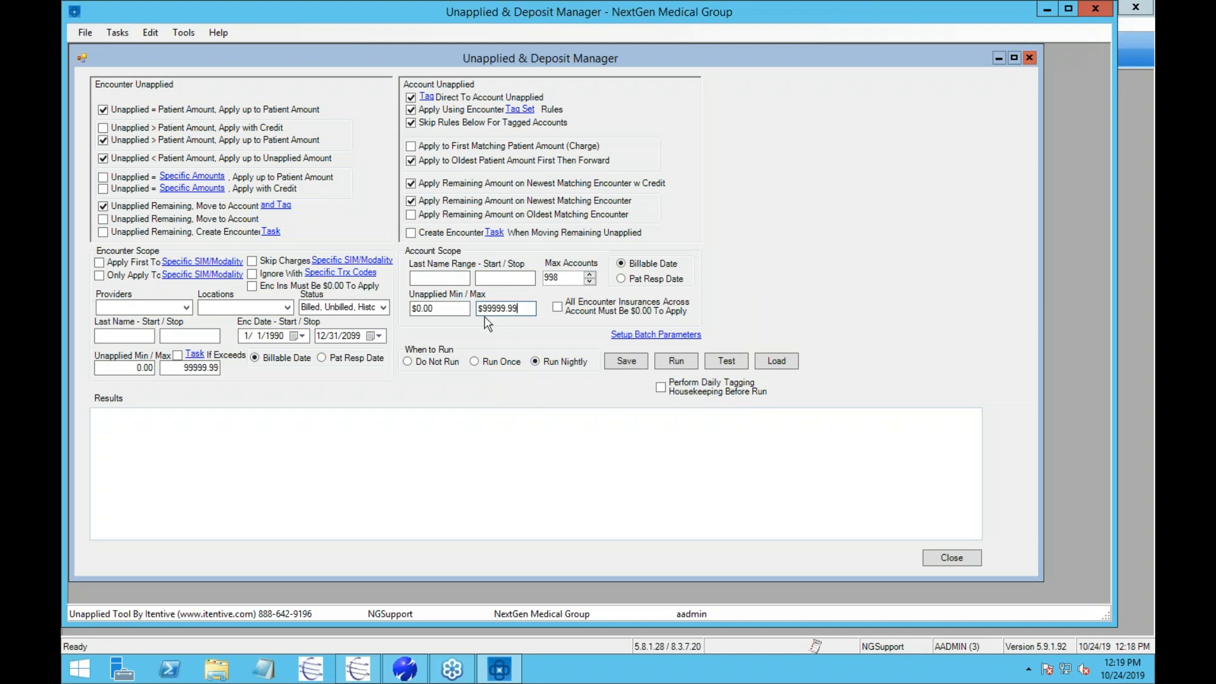
{"action": "left_click", "coordinate": [494, 277]}
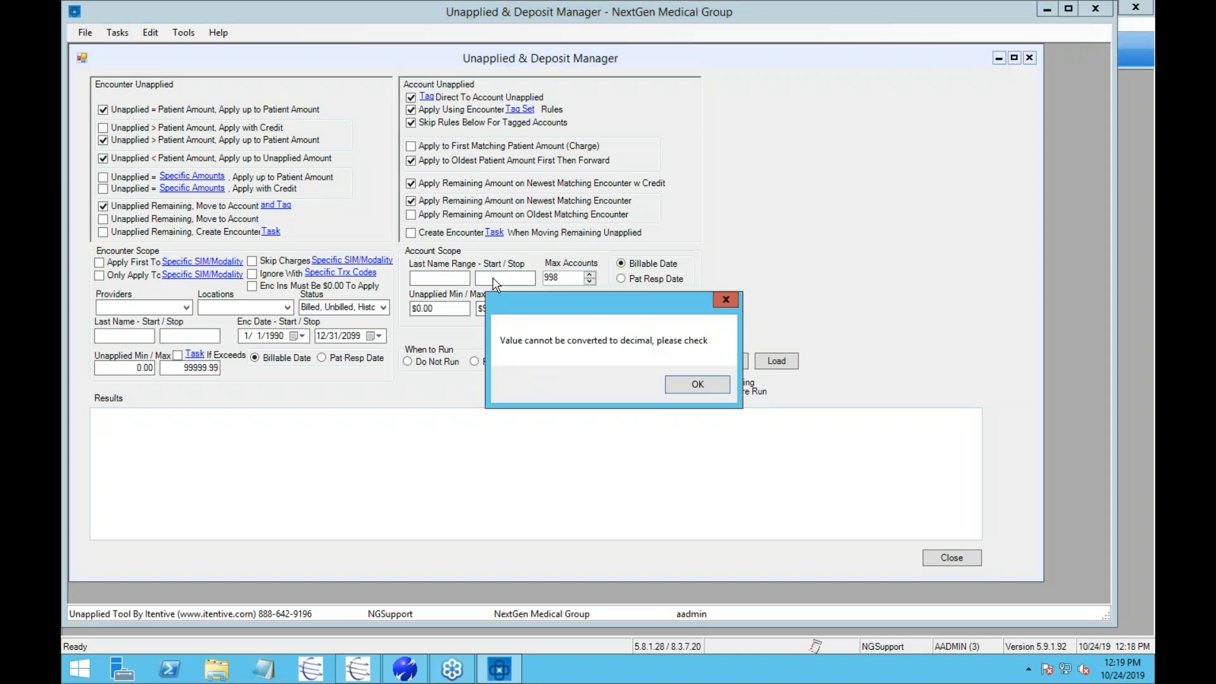
{"action": "left_click", "coordinate": [692, 384]}
{"action": "type", "text": "99999"}
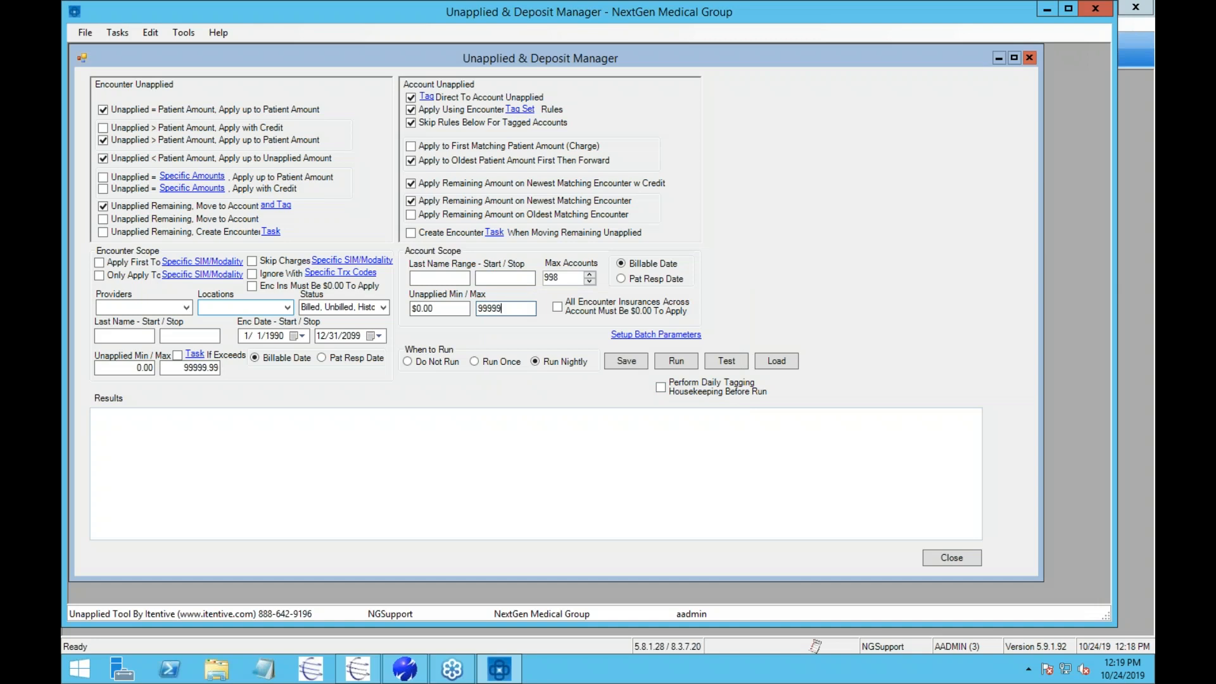
{"action": "key", "text": "Tab"}
{"action": "left_click", "coordinate": [409, 363]}
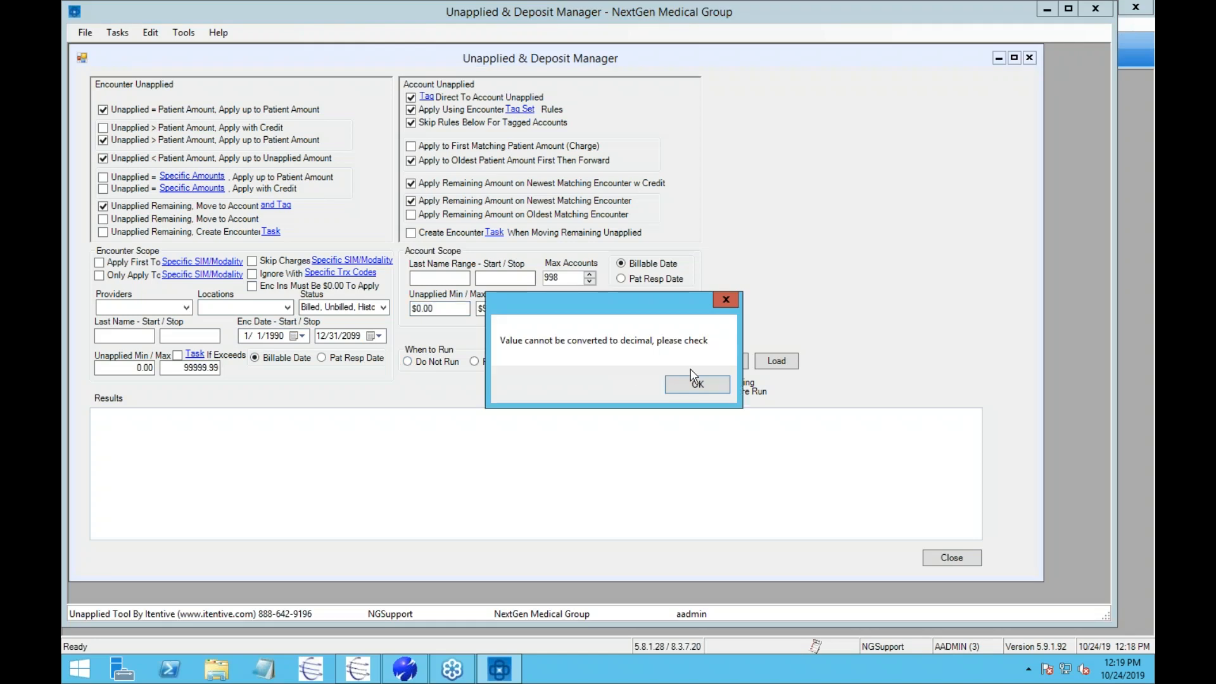
{"action": "left_click", "coordinate": [700, 385]}
{"action": "type", "text": "000"}
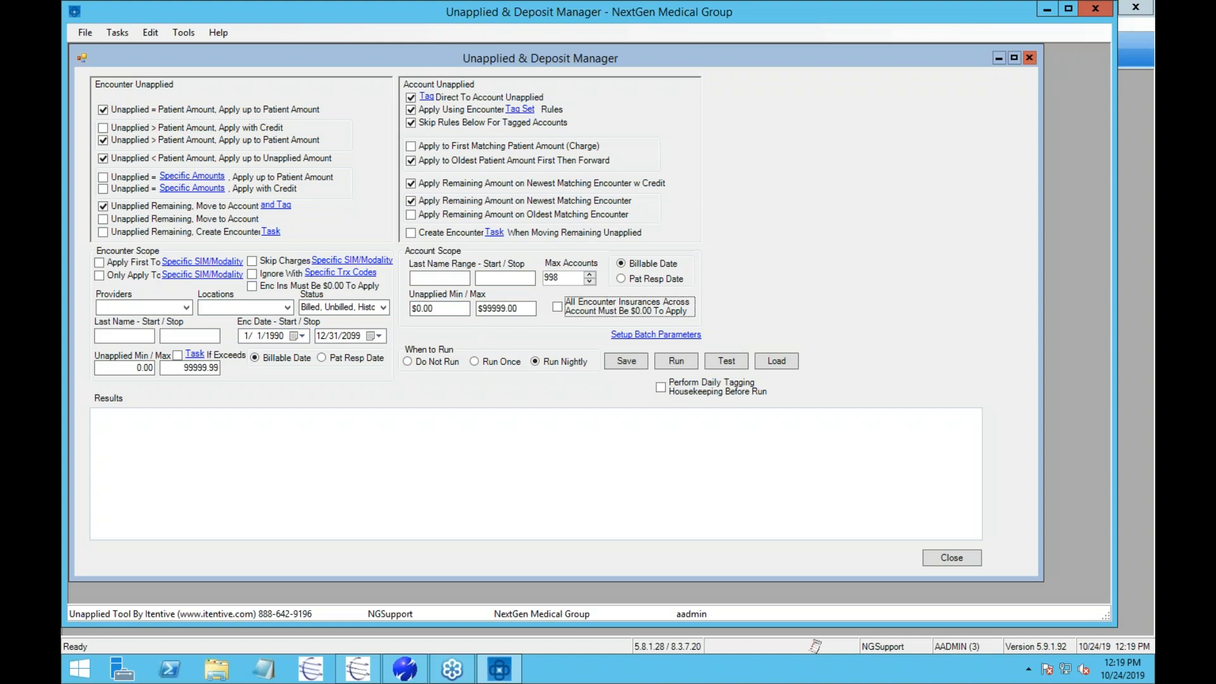
Step: Try the available run timing options and leave the schedule on Run Nightly
{"action": "left_click", "coordinate": [453, 366]}
{"action": "left_click", "coordinate": [499, 364]}
{"action": "left_click", "coordinate": [552, 367]}
{"action": "left_click", "coordinate": [488, 366]}
{"action": "left_click", "coordinate": [564, 371]}
Step: Review the encounter and account unapplied batch descriptions in the batch parameters and accept them as they are
{"action": "left_click", "coordinate": [659, 335]}
{"action": "key", "text": "Tab"}
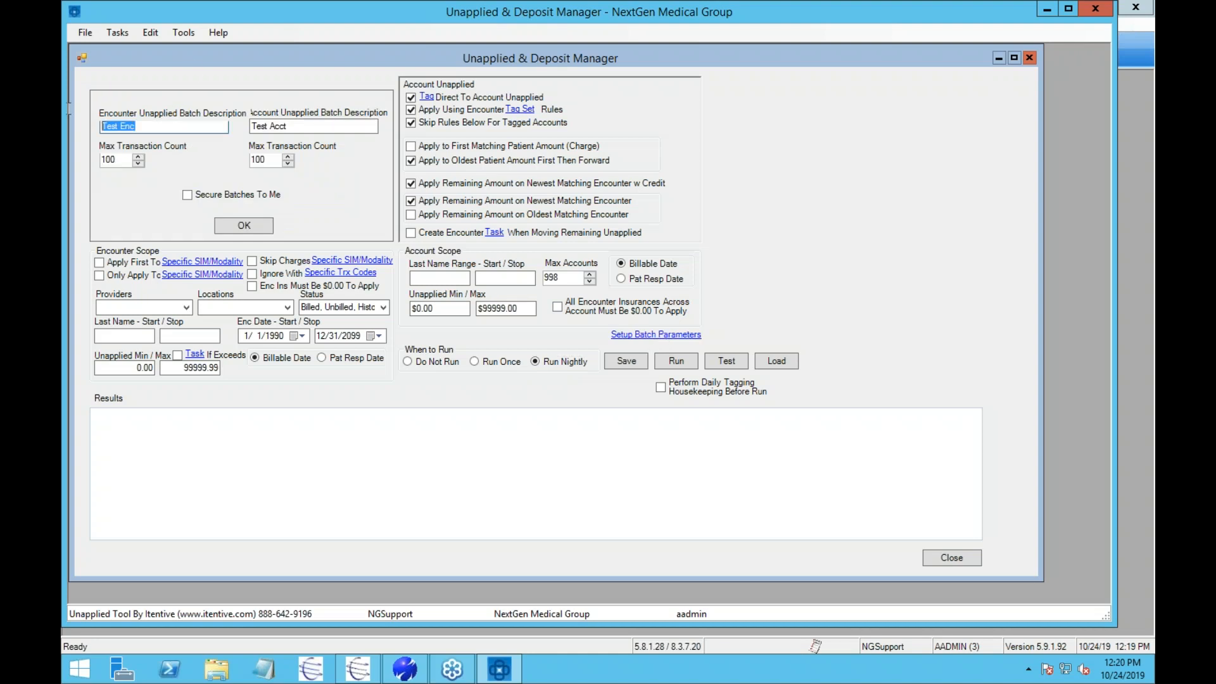
{"action": "key", "text": "Tab"}
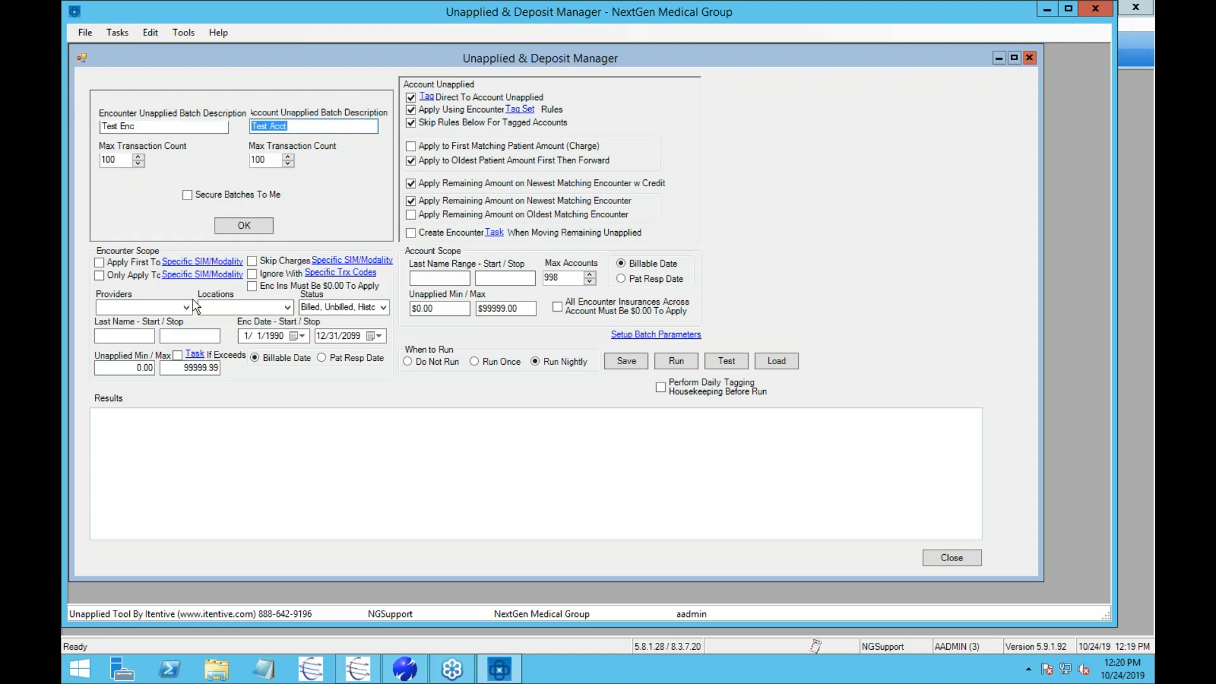
{"action": "left_click", "coordinate": [243, 226]}
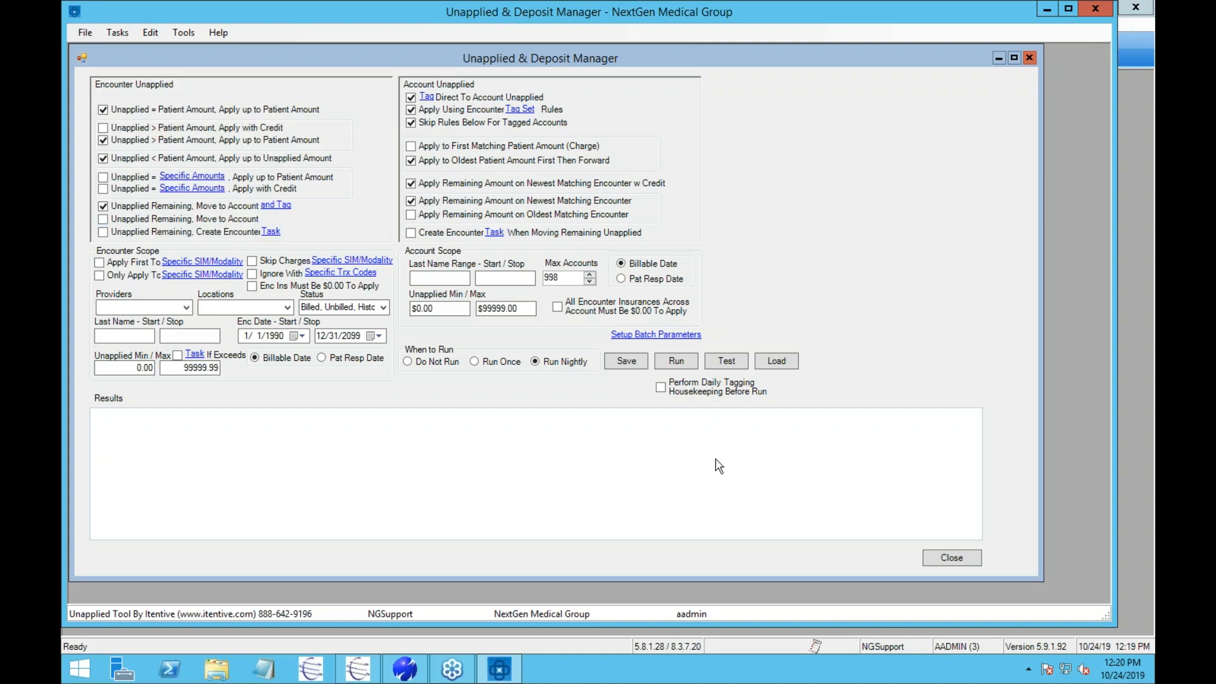
Step: Enable daily tagging housekeeping before the run and run the unapplied processing
{"action": "left_click", "coordinate": [662, 388]}
{"action": "left_click", "coordinate": [676, 362]}
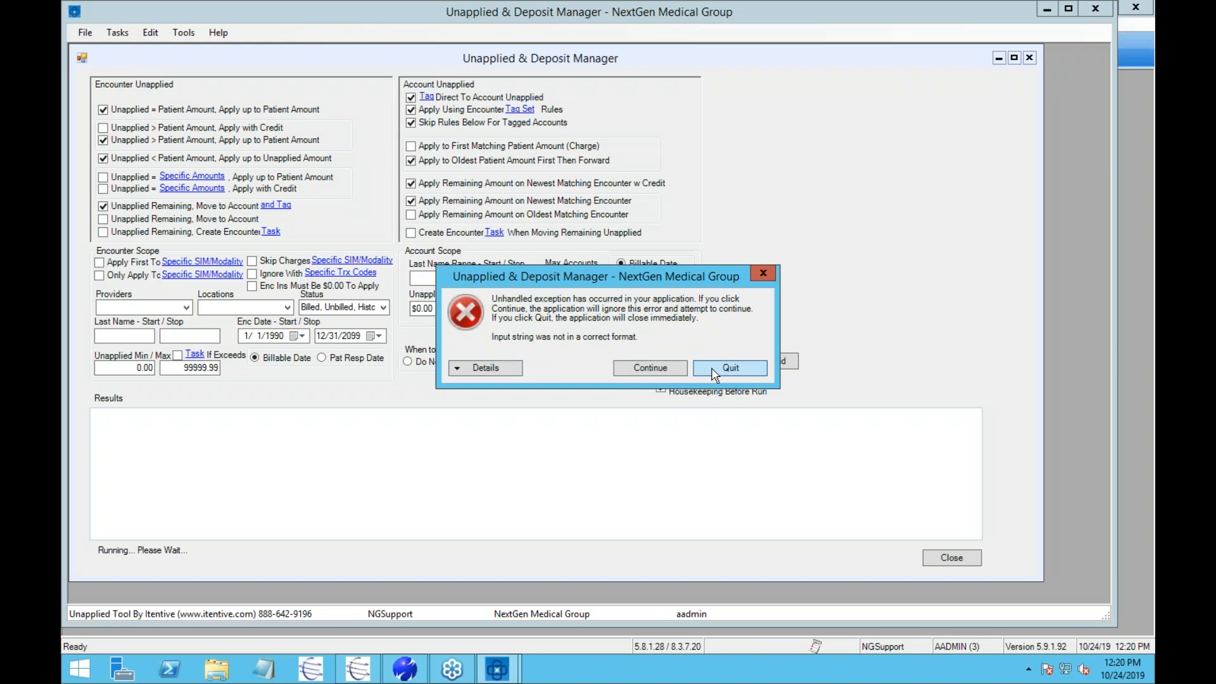
Step: Quit the failed Unapplied & Deposit Manager session and relaunch the add-on from NextGen
{"action": "left_click", "coordinate": [713, 369]}
{"action": "left_click", "coordinate": [279, 23]}
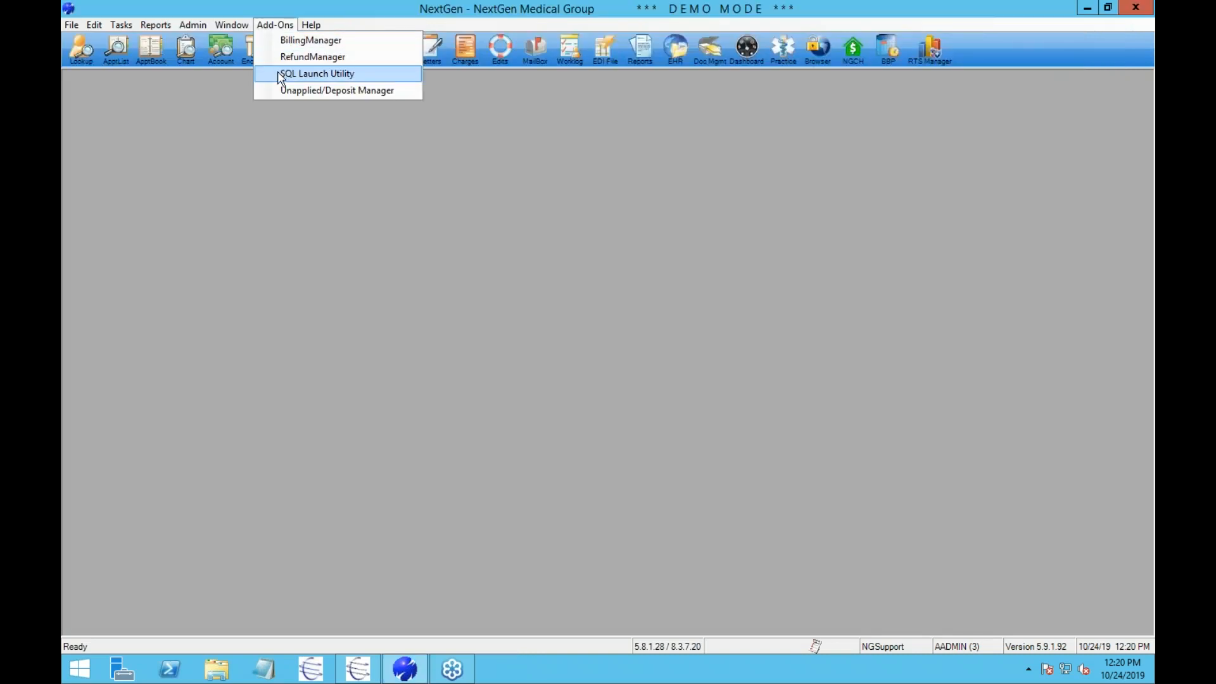
{"action": "left_click", "coordinate": [279, 90]}
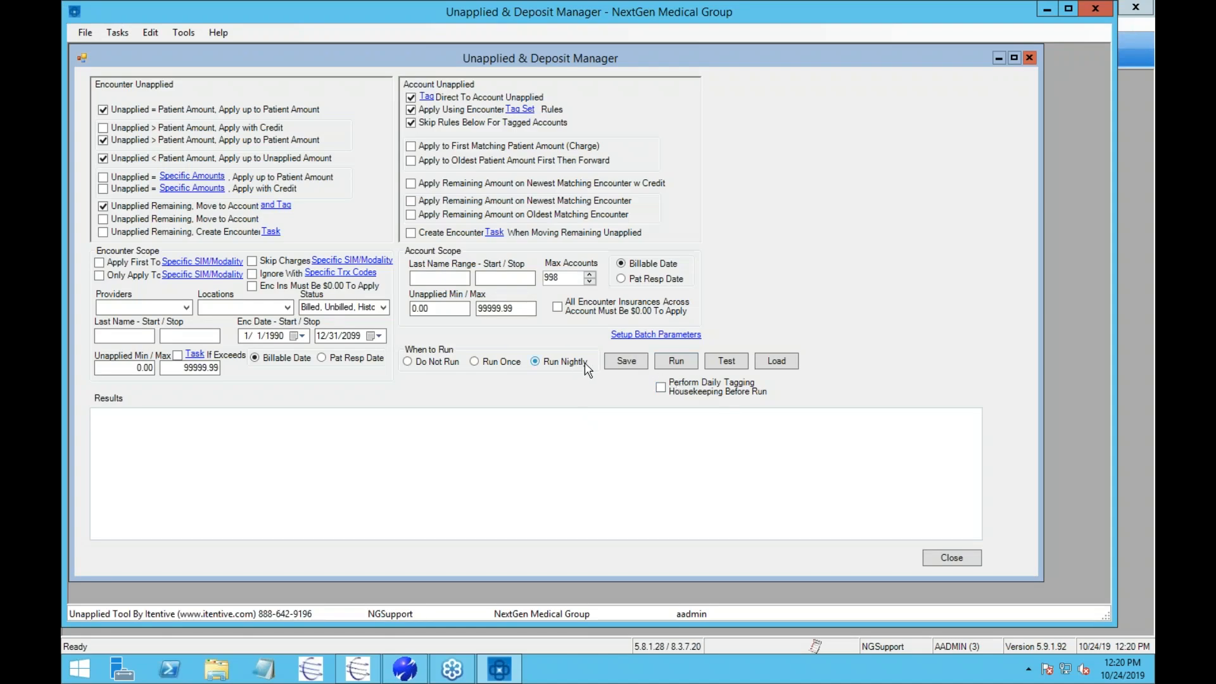
Step: Save the unapplied settings and run the processing with daily tagging housekeeping performed before the run
{"action": "left_click", "coordinate": [625, 366]}
{"action": "left_click", "coordinate": [661, 387]}
{"action": "left_click", "coordinate": [666, 365]}
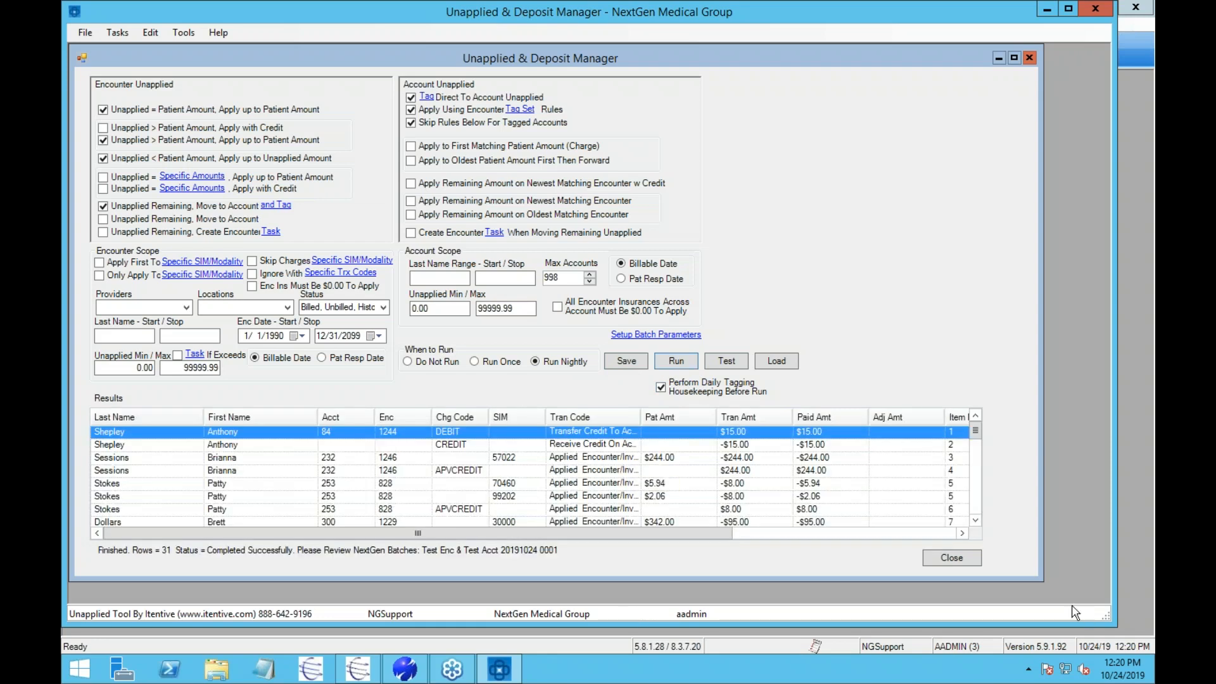
Step: Enlarge the manager form to show more results and bring up the results grid's Save To Excel option
{"action": "left_click_drag", "start_coordinate": [1038, 578], "coordinate": [1101, 597]}
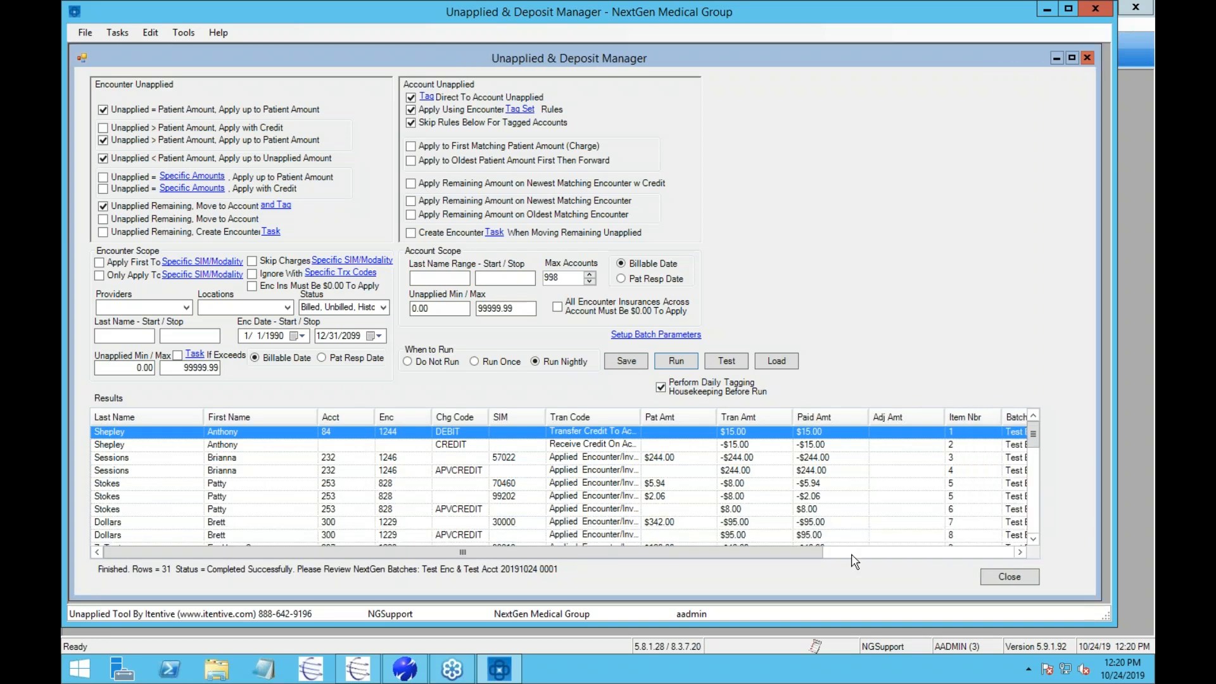
{"action": "right_click", "coordinate": [399, 476]}
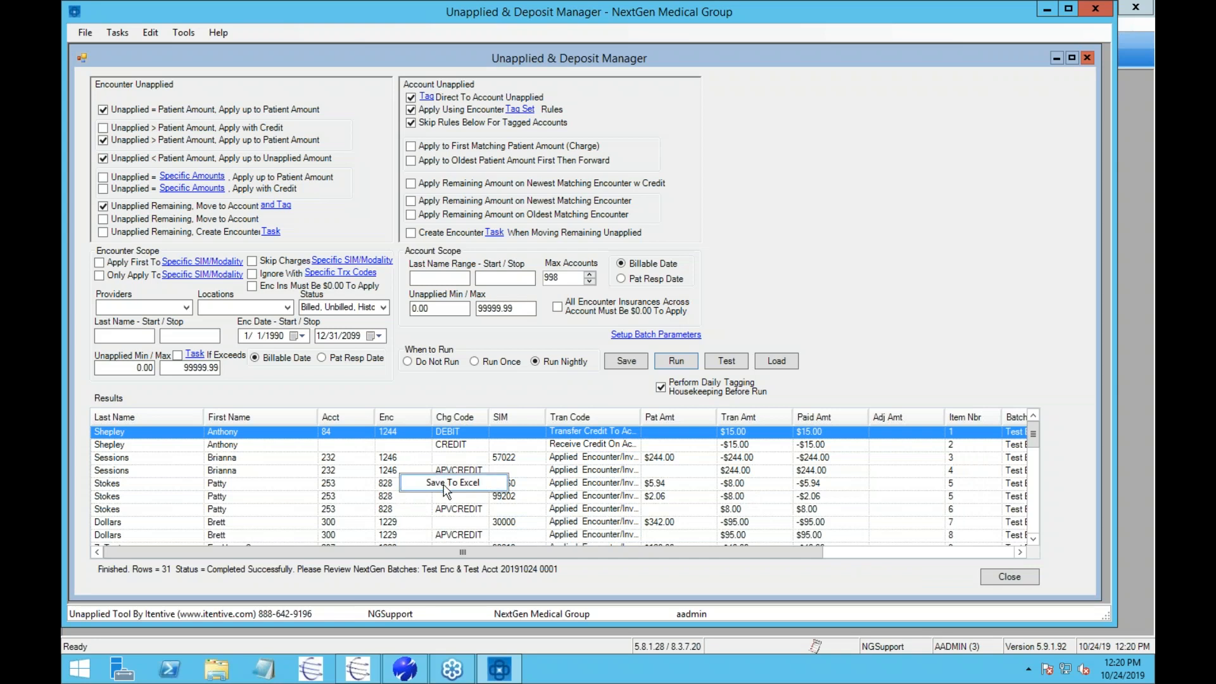
Step: Switch to NextGen, open Batch Posting and examine the Test Enc and Test Acct batches dated 10/24/2019
{"action": "mouse_move", "coordinate": [453, 675]}
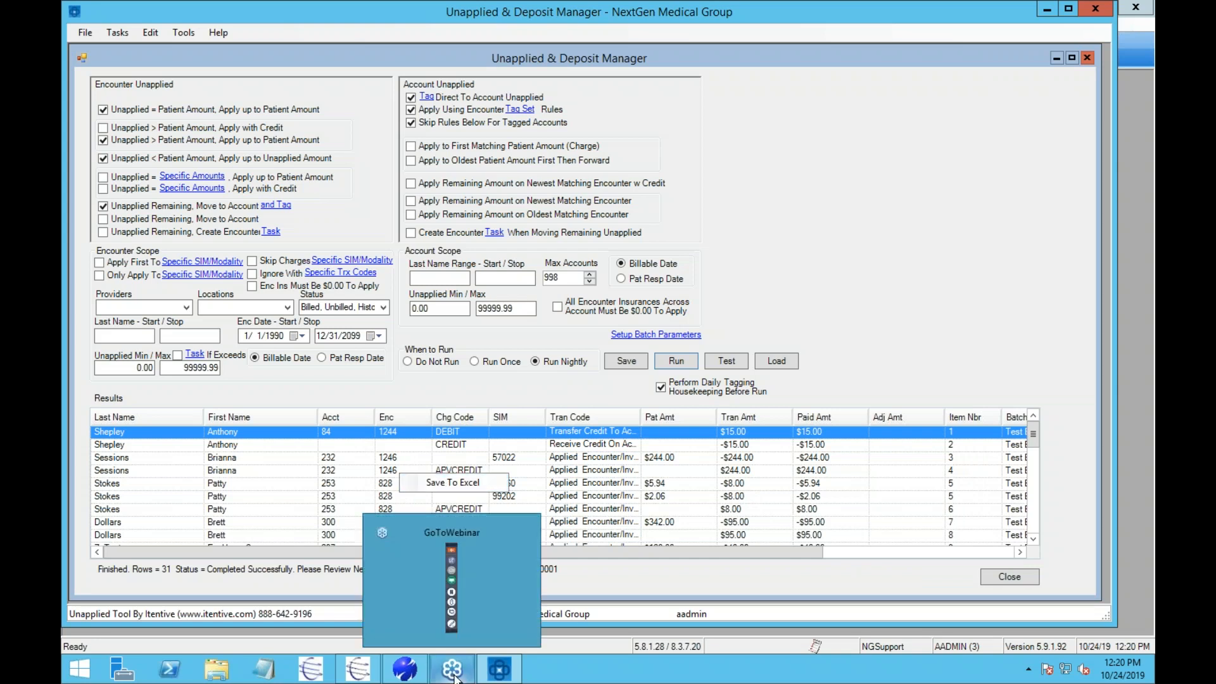
{"action": "left_click", "coordinate": [405, 669]}
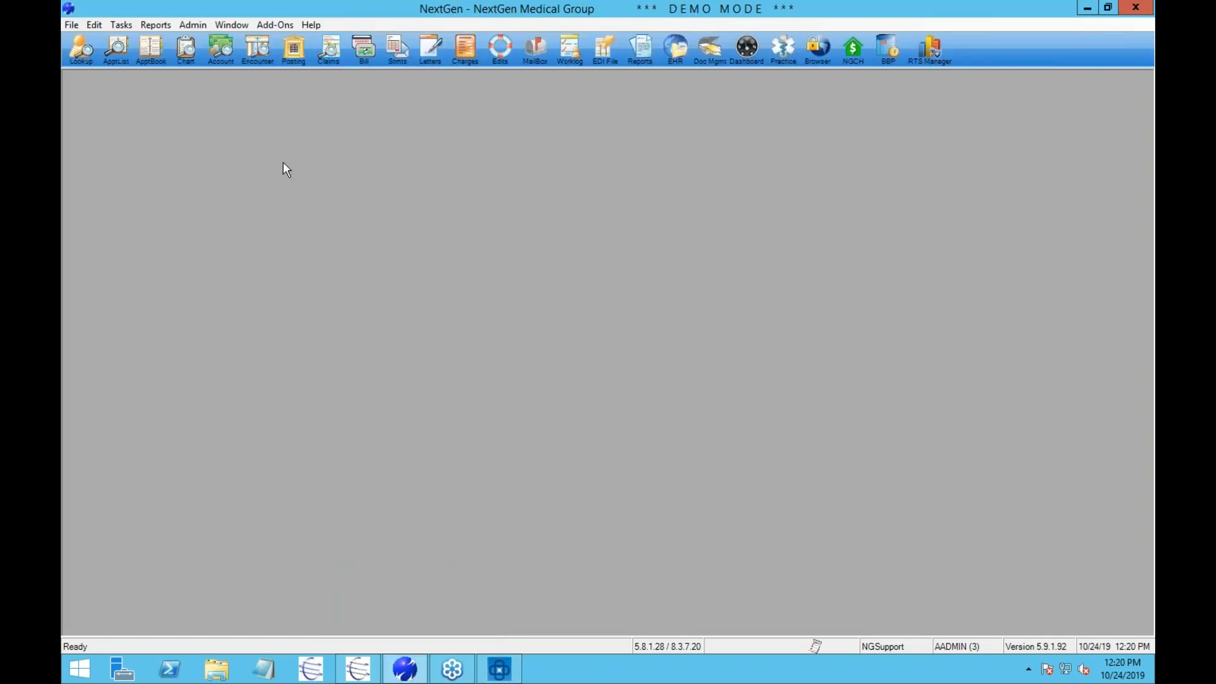
{"action": "left_click", "coordinate": [290, 57]}
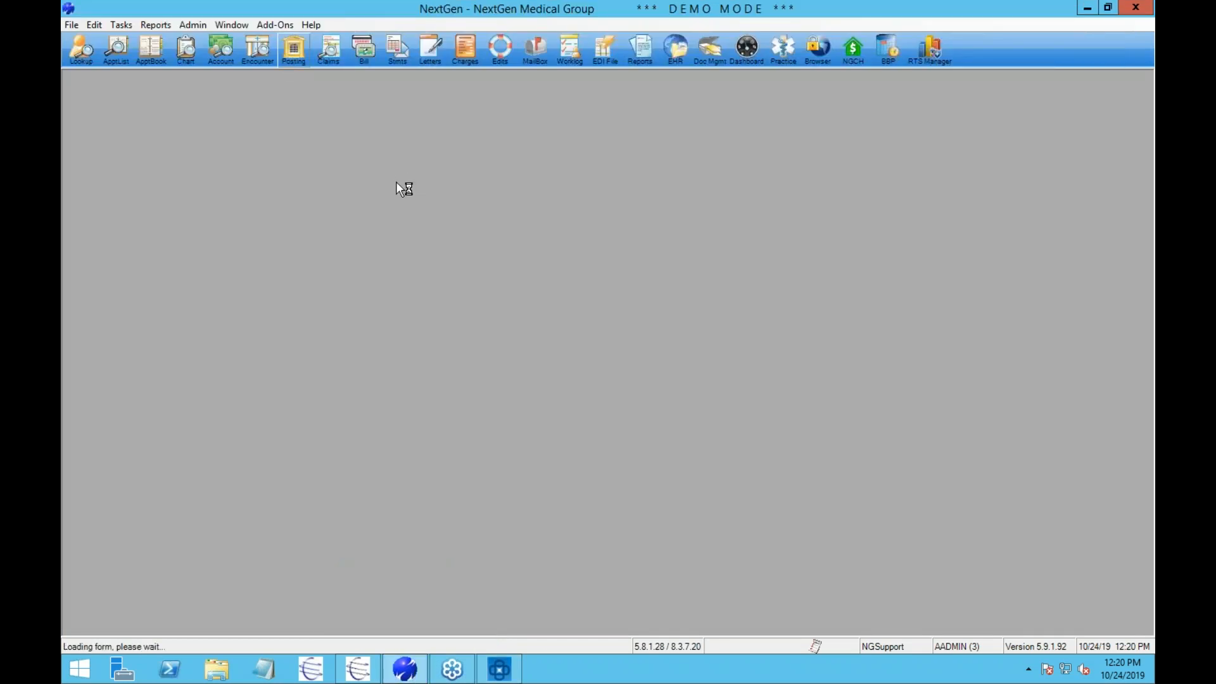
{"action": "left_click", "coordinate": [500, 286]}
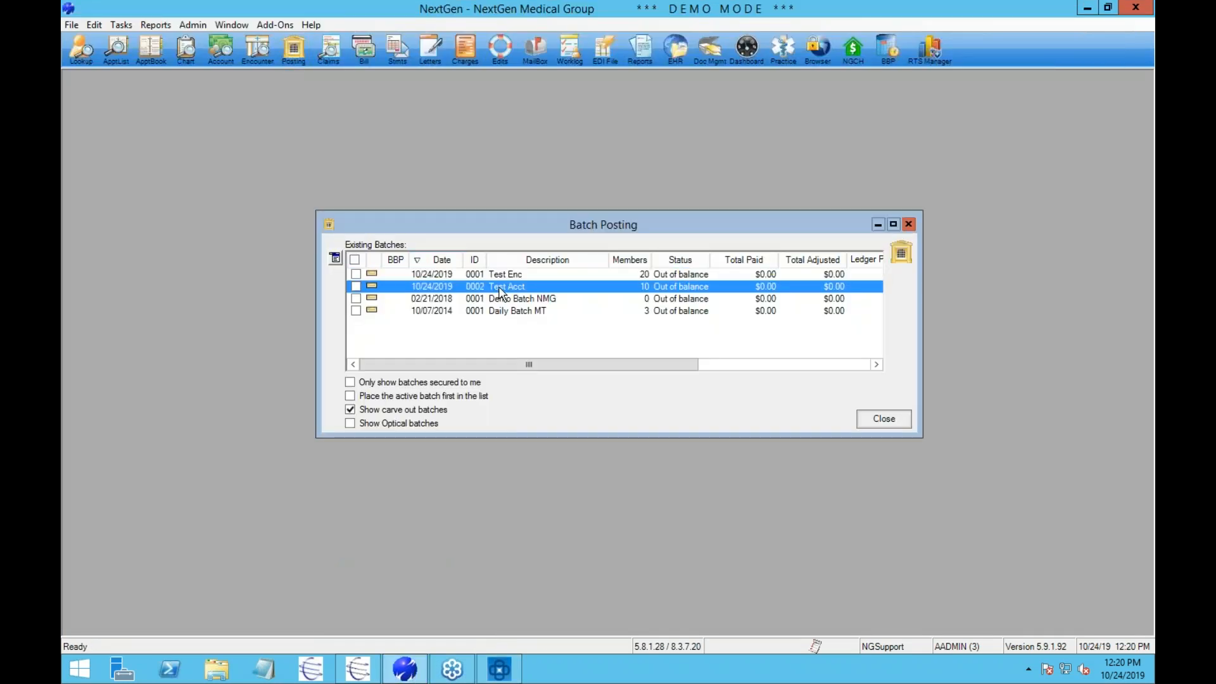
{"action": "left_click", "coordinate": [497, 273]}
{"action": "left_click", "coordinate": [495, 286]}
{"action": "left_click", "coordinate": [494, 276]}
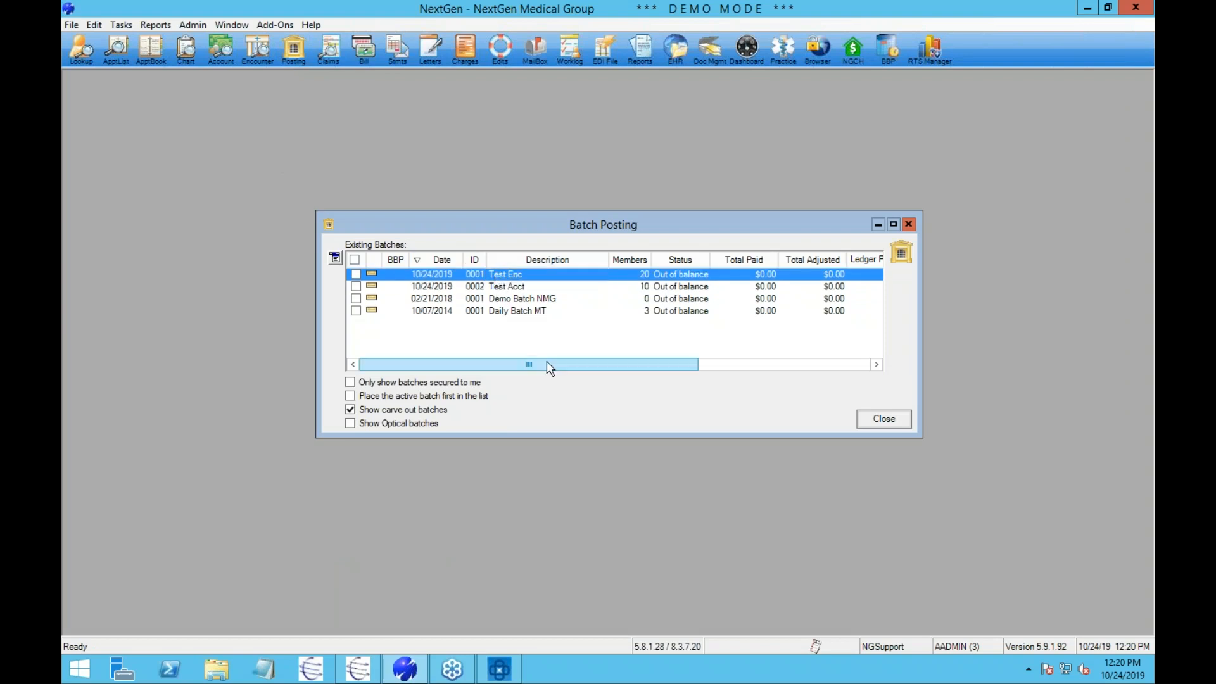
Step: Open the Test Acct batch's payment entries, cancel the blank new entry, review the first five payments and close the form
{"action": "right_click", "coordinate": [507, 289]}
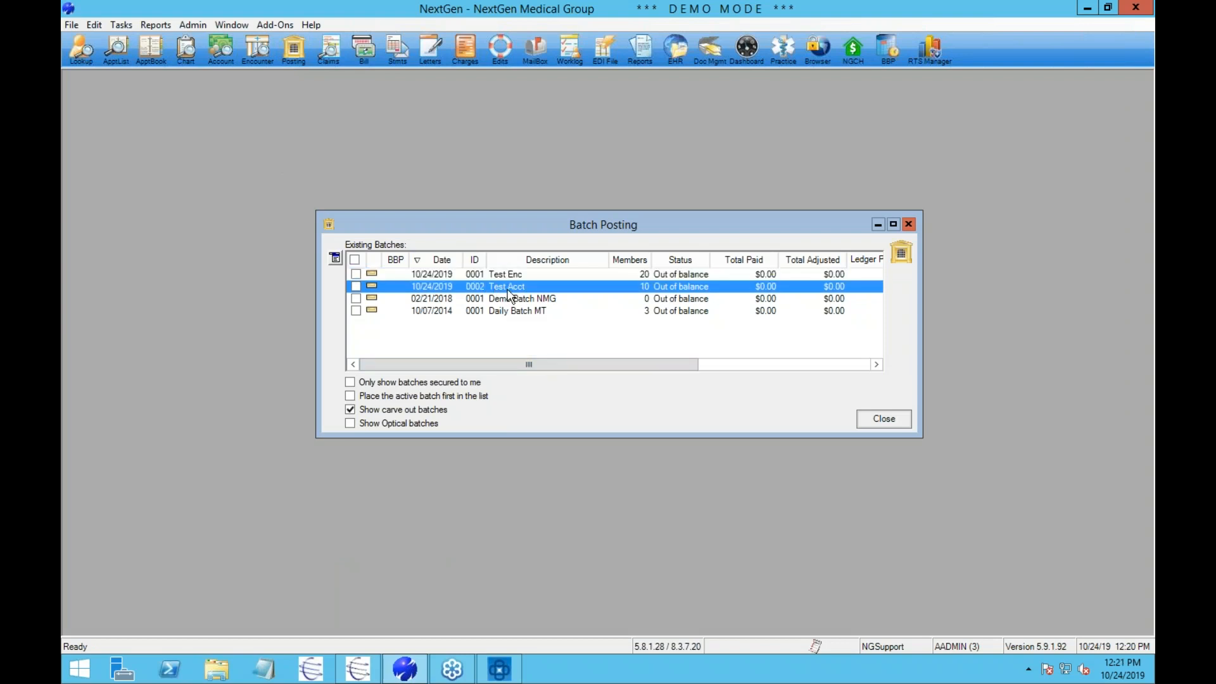
{"action": "left_click", "coordinate": [542, 316]}
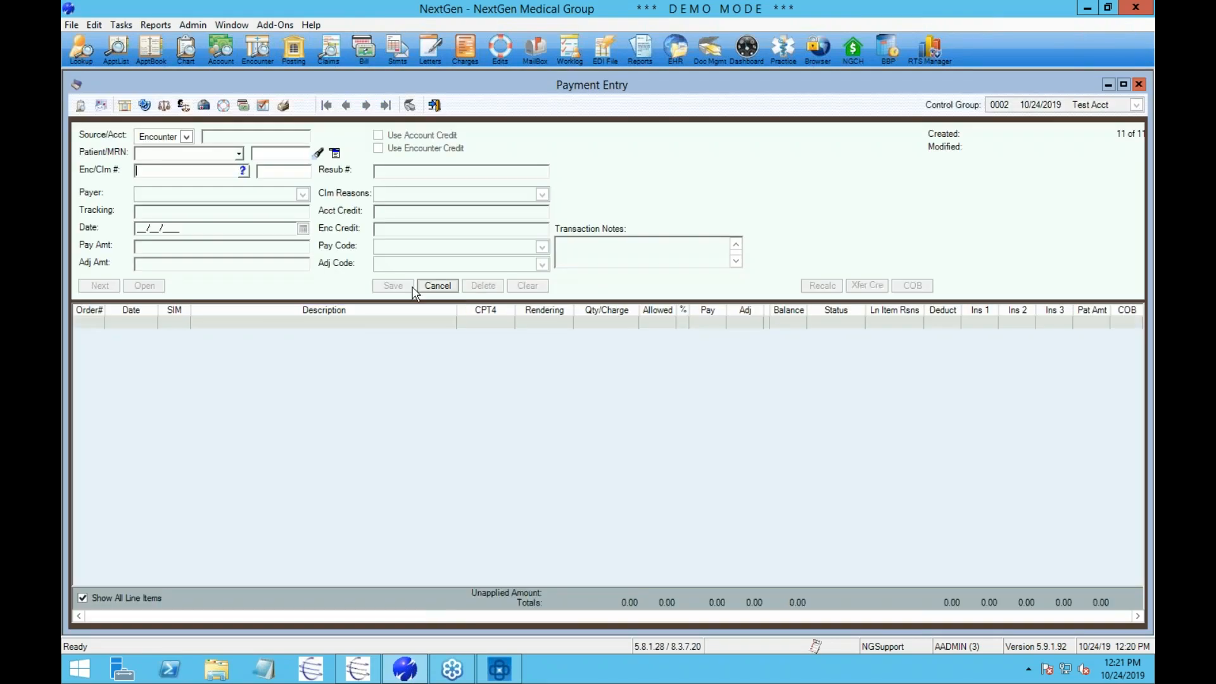
{"action": "left_click", "coordinate": [433, 288]}
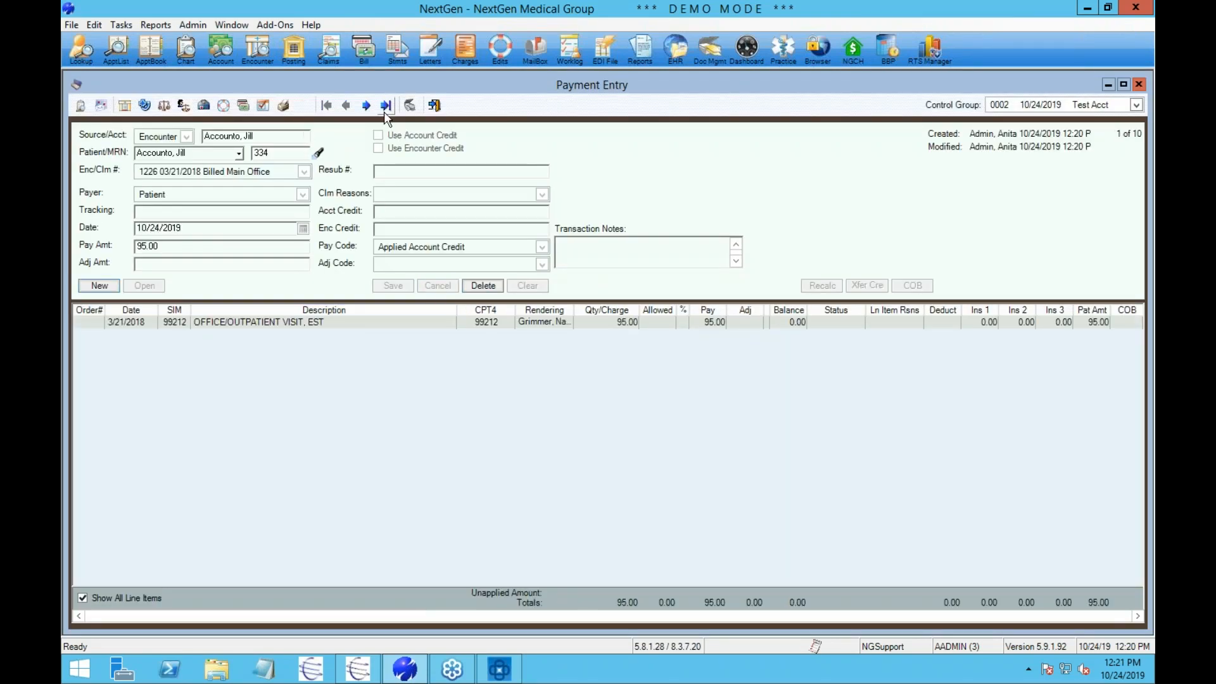
{"action": "left_click", "coordinate": [366, 105]}
{"action": "left_click", "coordinate": [366, 105]}
{"action": "left_click", "coordinate": [366, 105]}
{"action": "left_click", "coordinate": [366, 105]}
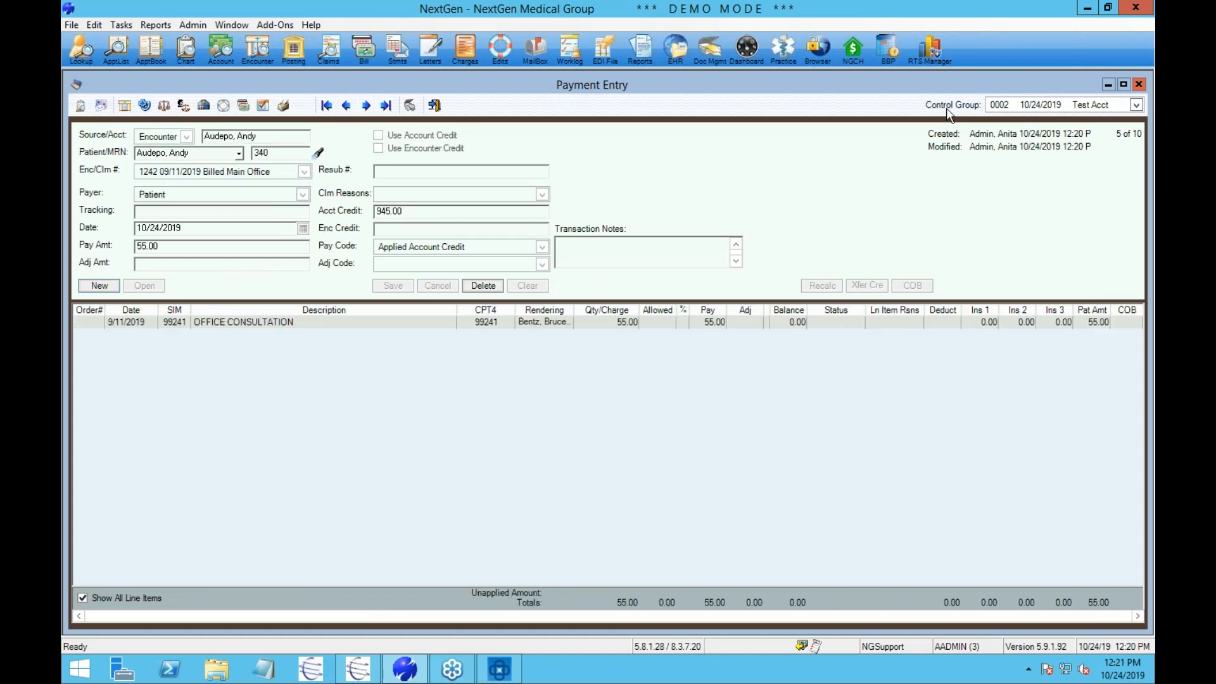
{"action": "double_click", "coordinate": [76, 85]}
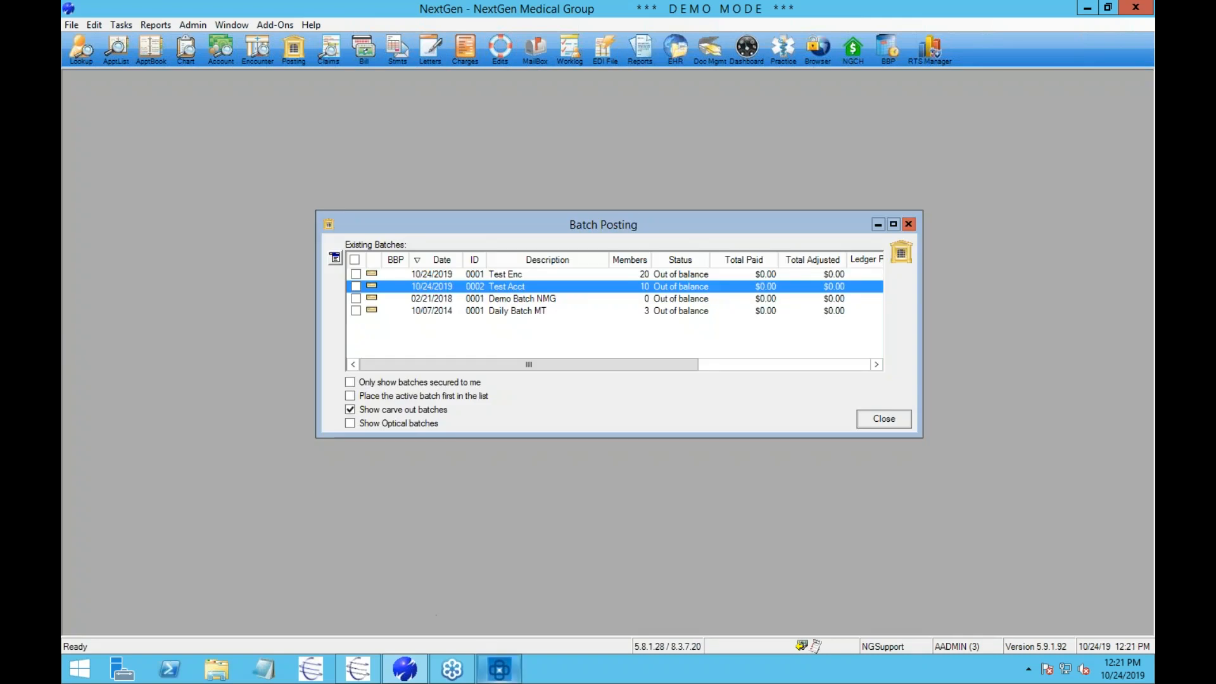
Step: Return to the Unapplied & Deposit Manager and run the Tag Set Report for October 24, 2019 across all applications
{"action": "mouse_move", "coordinate": [507, 672]}
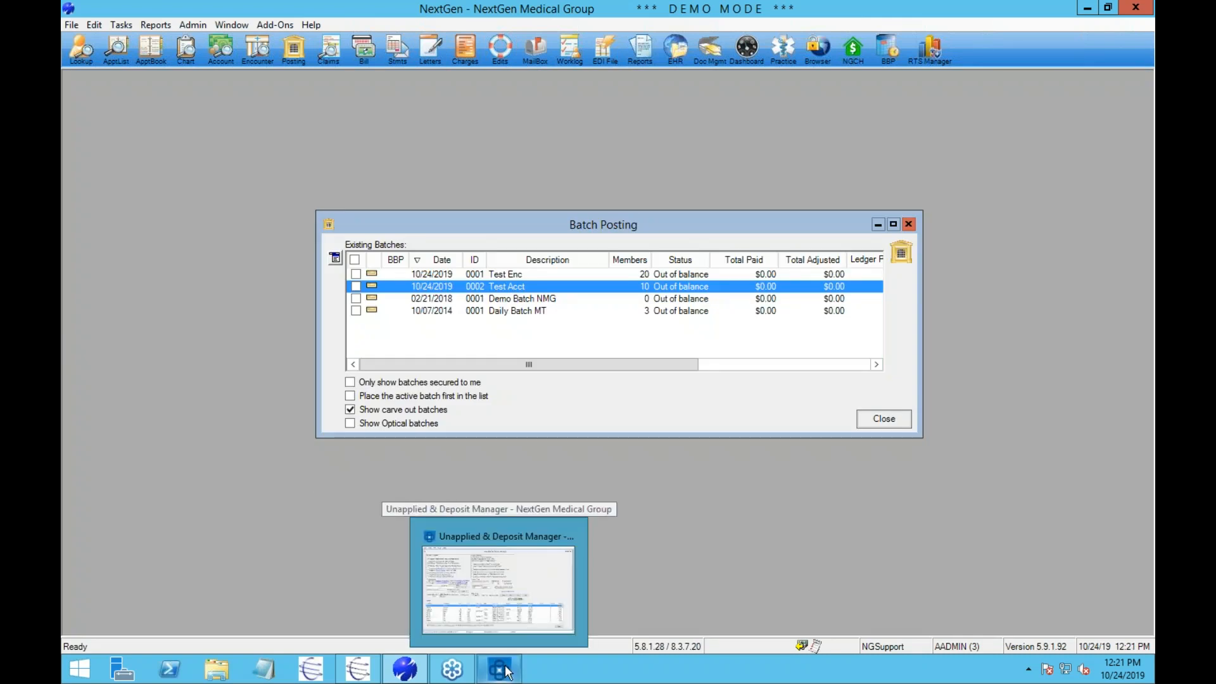
{"action": "left_click", "coordinate": [500, 588]}
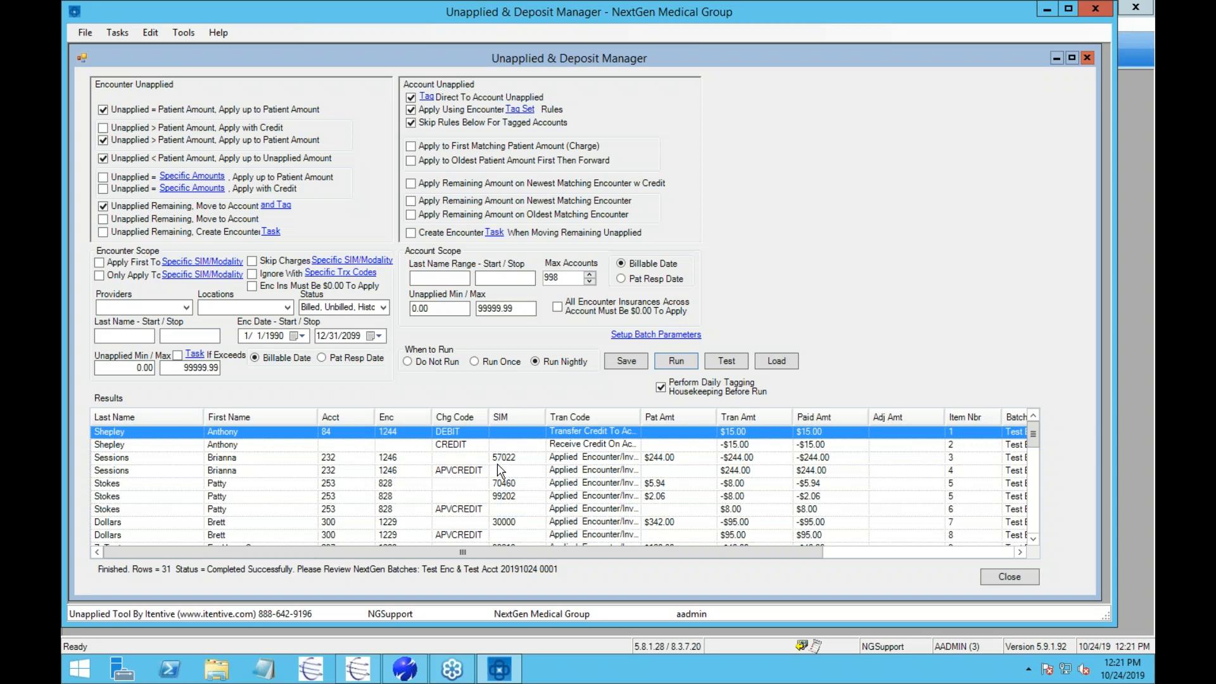
{"action": "left_click", "coordinate": [133, 33]}
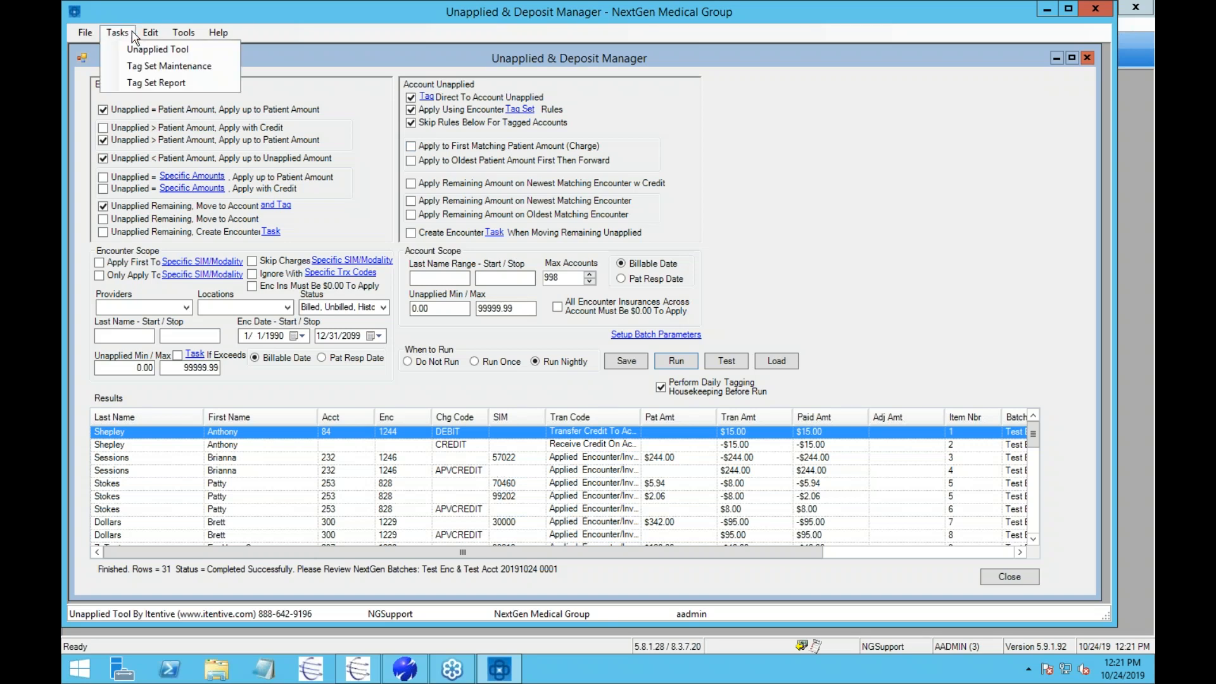
{"action": "left_click", "coordinate": [184, 83]}
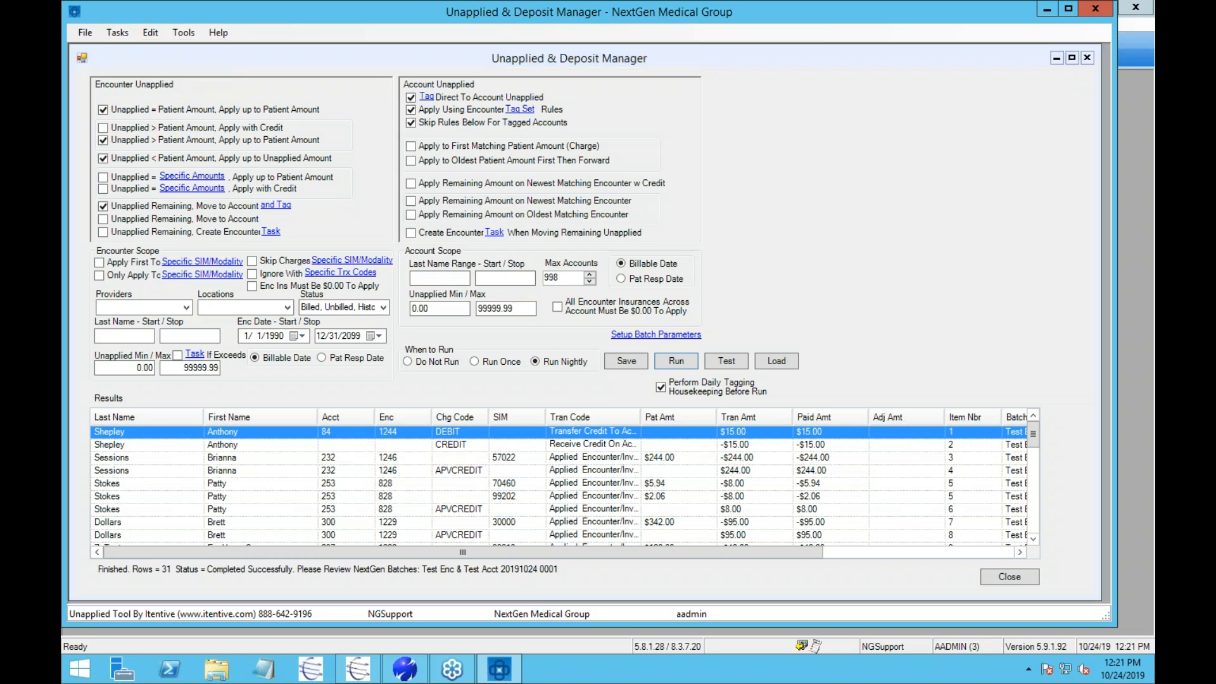
{"action": "left_click", "coordinate": [1011, 127]}
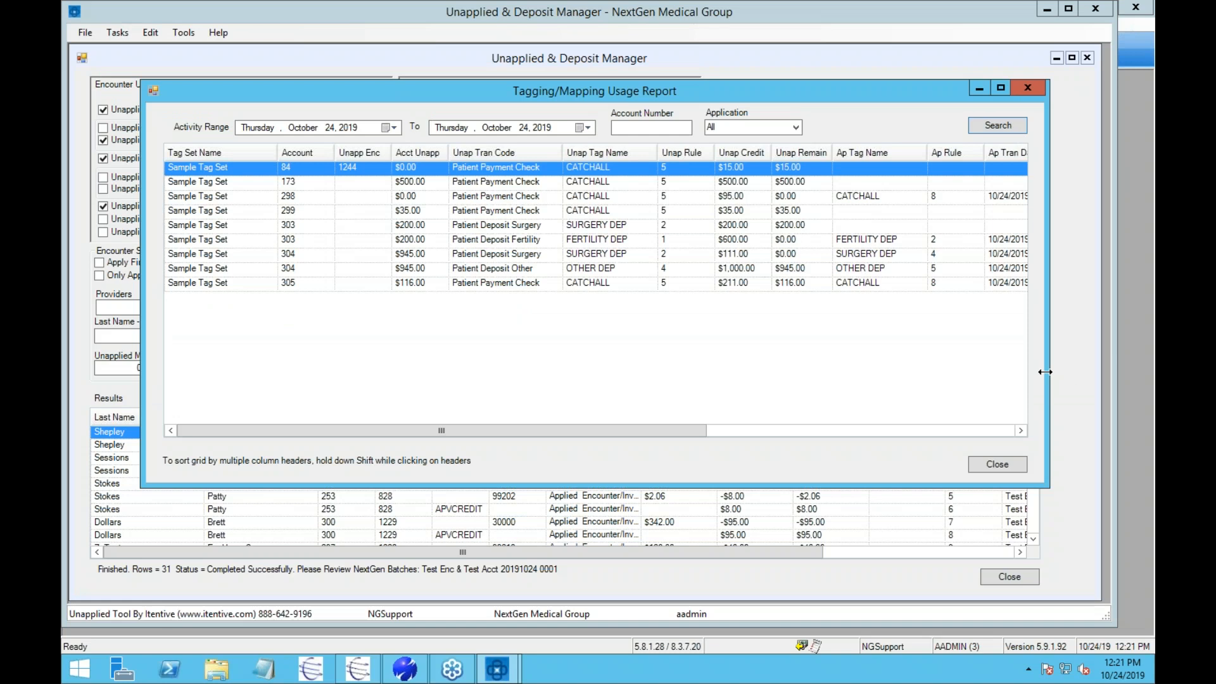
Step: Widen the usage report and examine the first CATCHALL row's unapplied encounter, credit and remaining amount
{"action": "left_click_drag", "start_coordinate": [1046, 368], "coordinate": [1140, 368]}
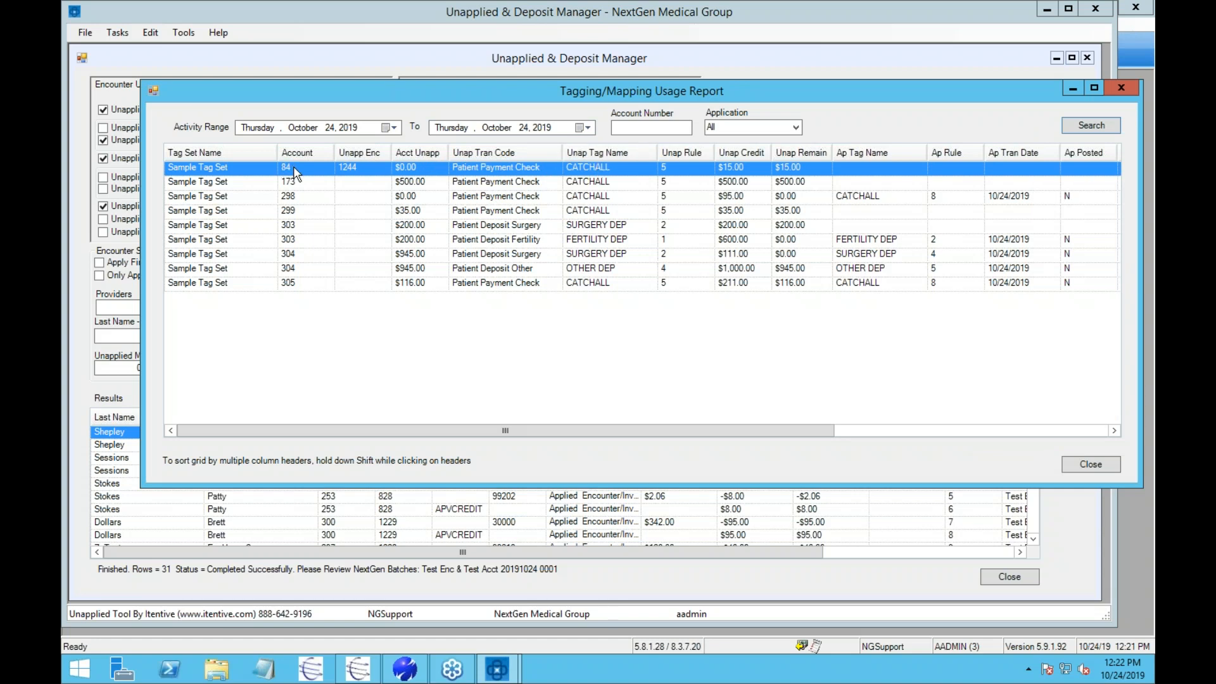
{"action": "left_click", "coordinate": [359, 170]}
{"action": "left_click", "coordinate": [741, 167]}
{"action": "left_click", "coordinate": [788, 169]}
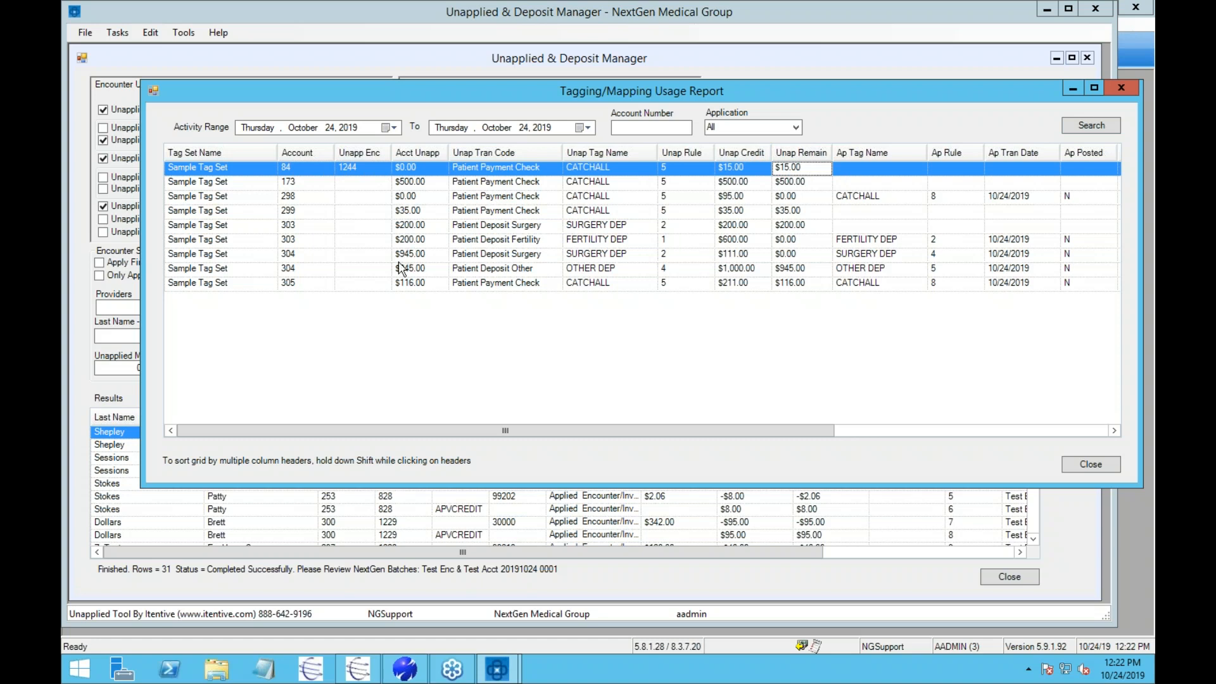
Step: Compare the SURGERY DEP and OTHER DEP rows of the same account by transaction code, tag name and unapplied credit
{"action": "left_click", "coordinate": [304, 256]}
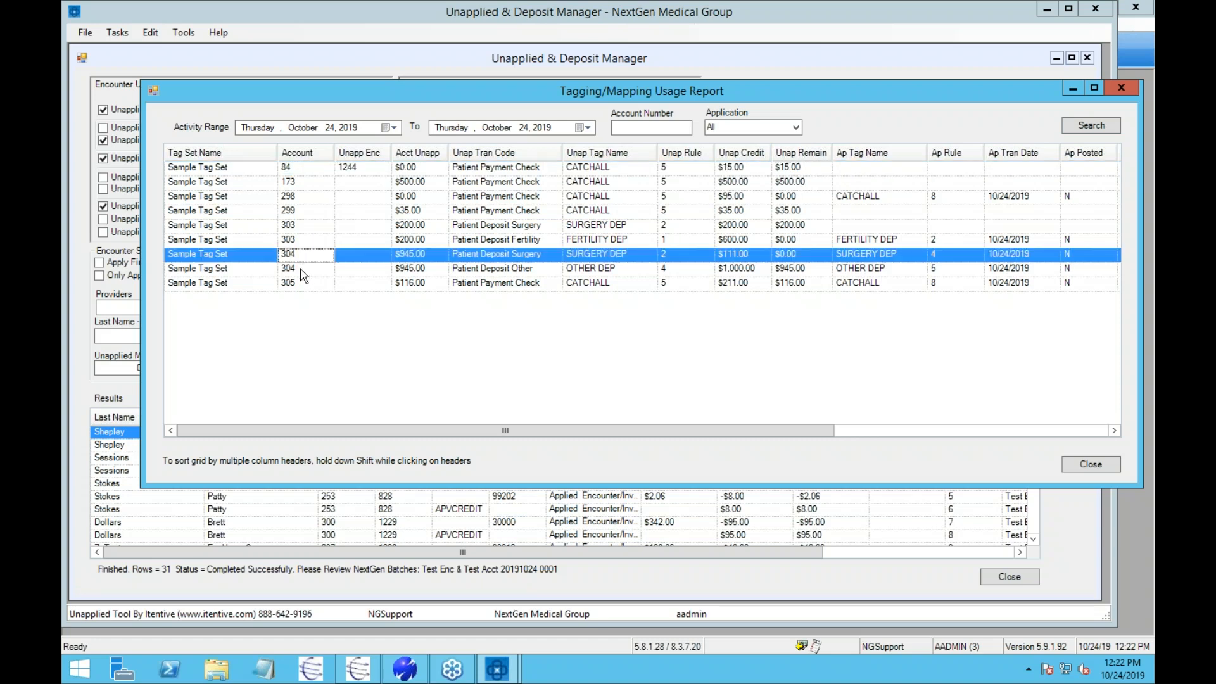
{"action": "left_click", "coordinate": [303, 269]}
{"action": "left_click", "coordinate": [306, 260]}
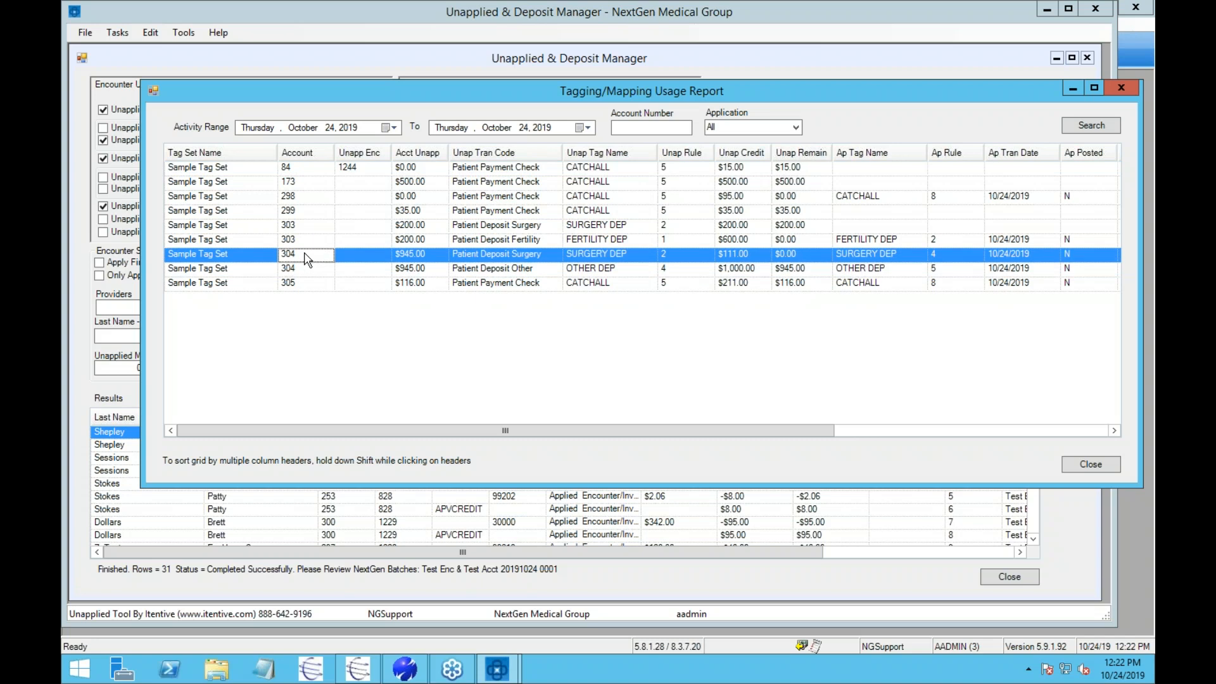
{"action": "left_click", "coordinate": [516, 259]}
{"action": "left_click", "coordinate": [596, 259]}
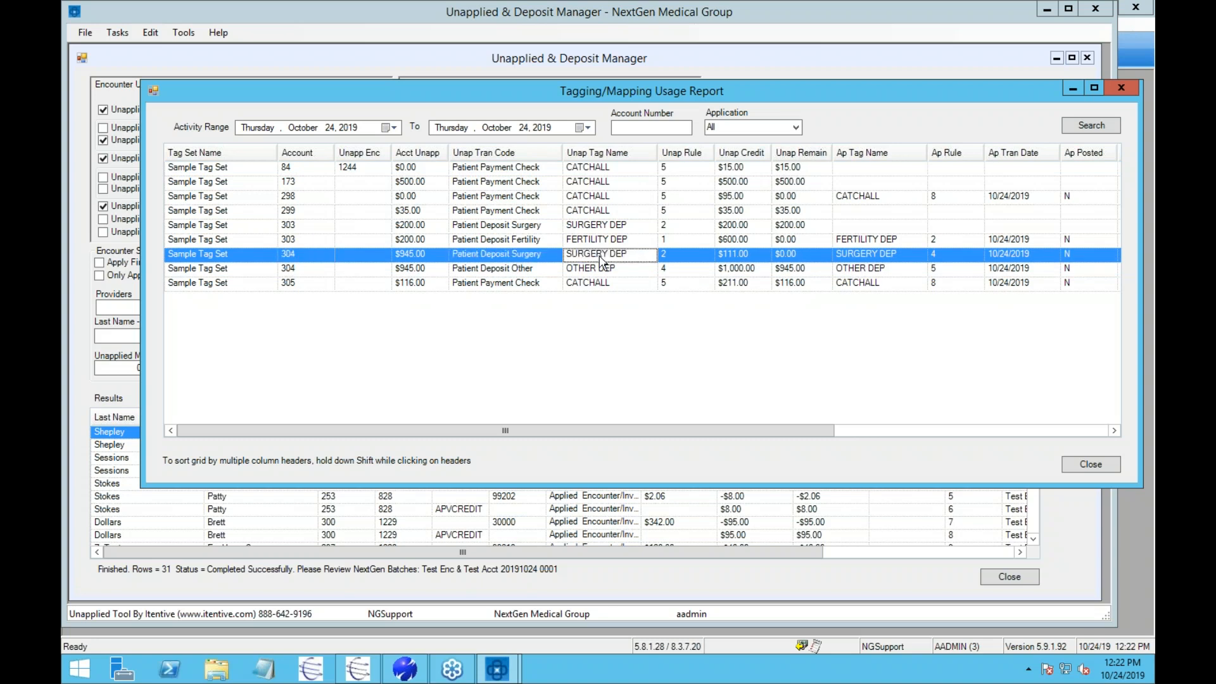
{"action": "left_click", "coordinate": [608, 270]}
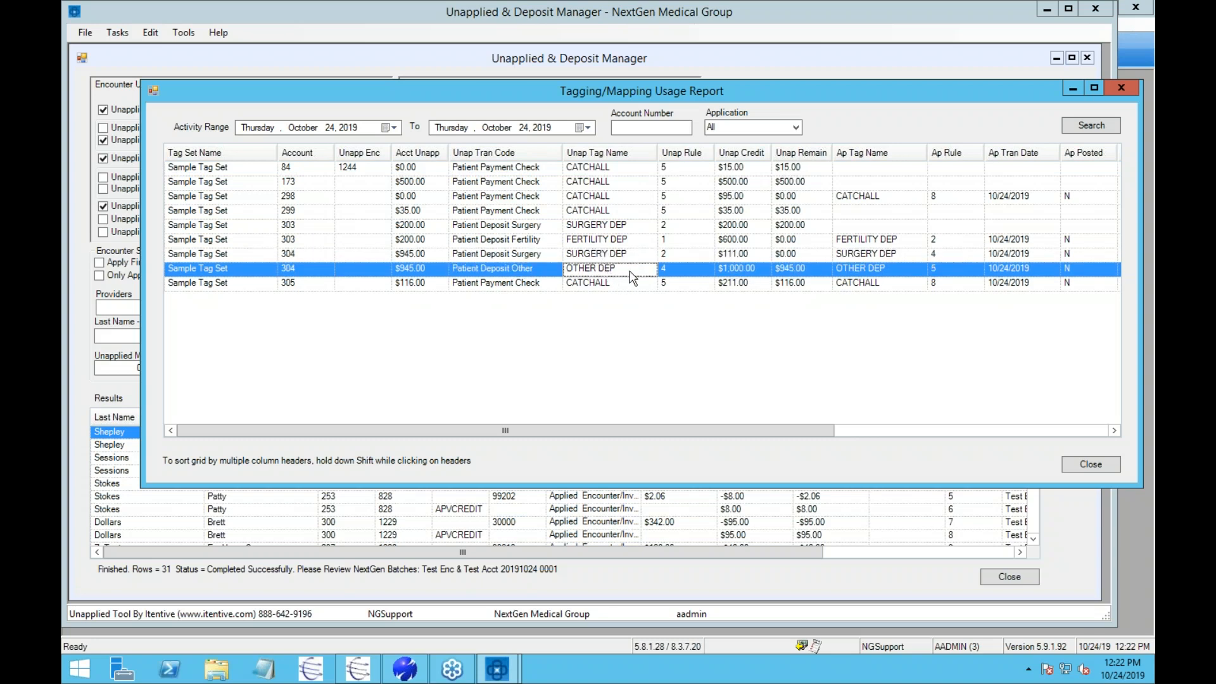
{"action": "left_click", "coordinate": [733, 253]}
{"action": "left_click", "coordinate": [747, 269]}
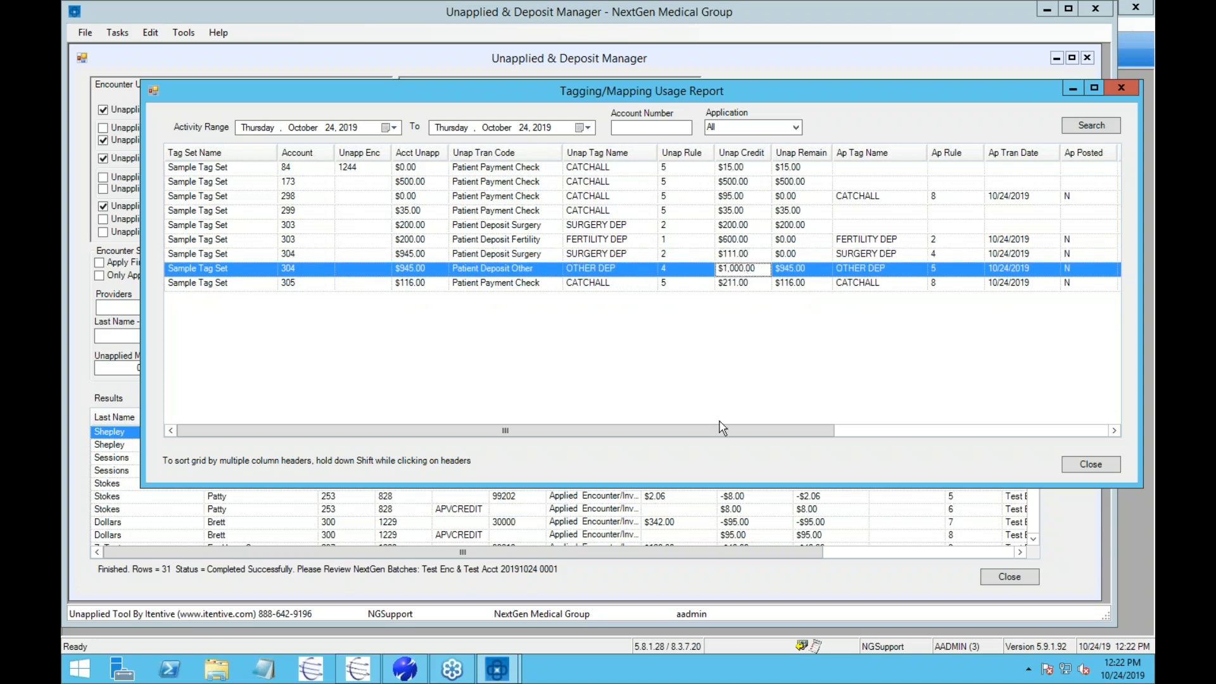
Step: Review the report's applied encounter, charge and modality columns, check its Save To Excel option and close the report
{"action": "left_click_drag", "start_coordinate": [721, 431], "coordinate": [994, 431]}
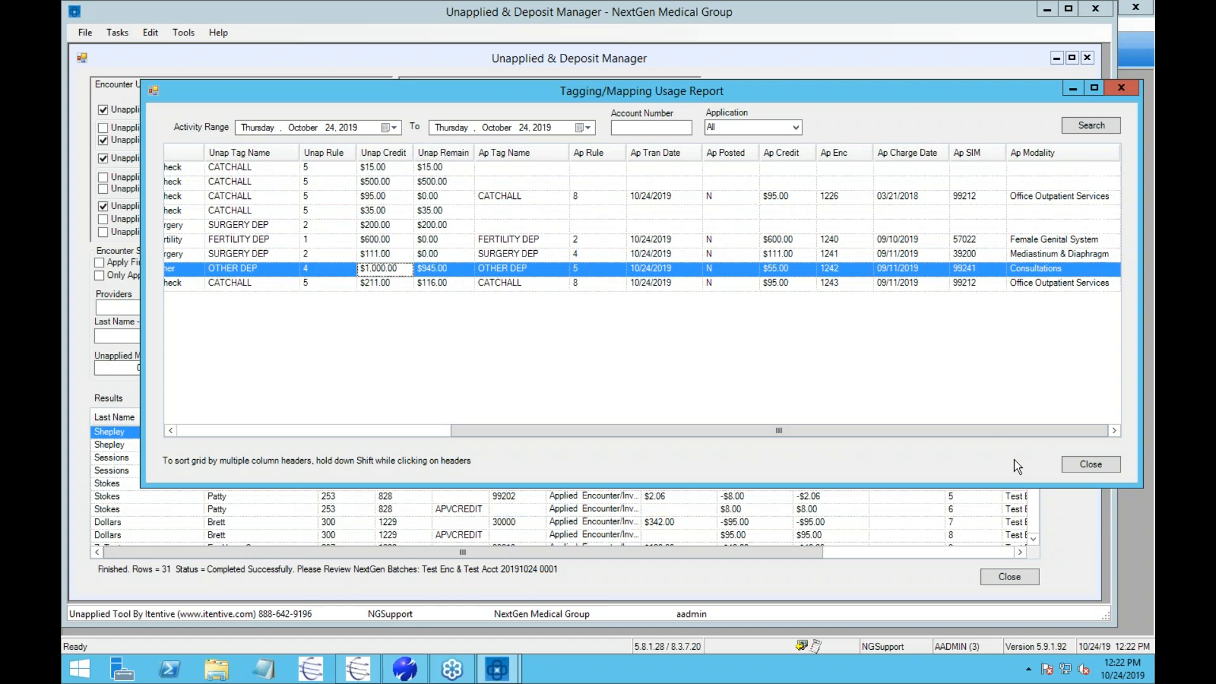
{"action": "right_click", "coordinate": [602, 244]}
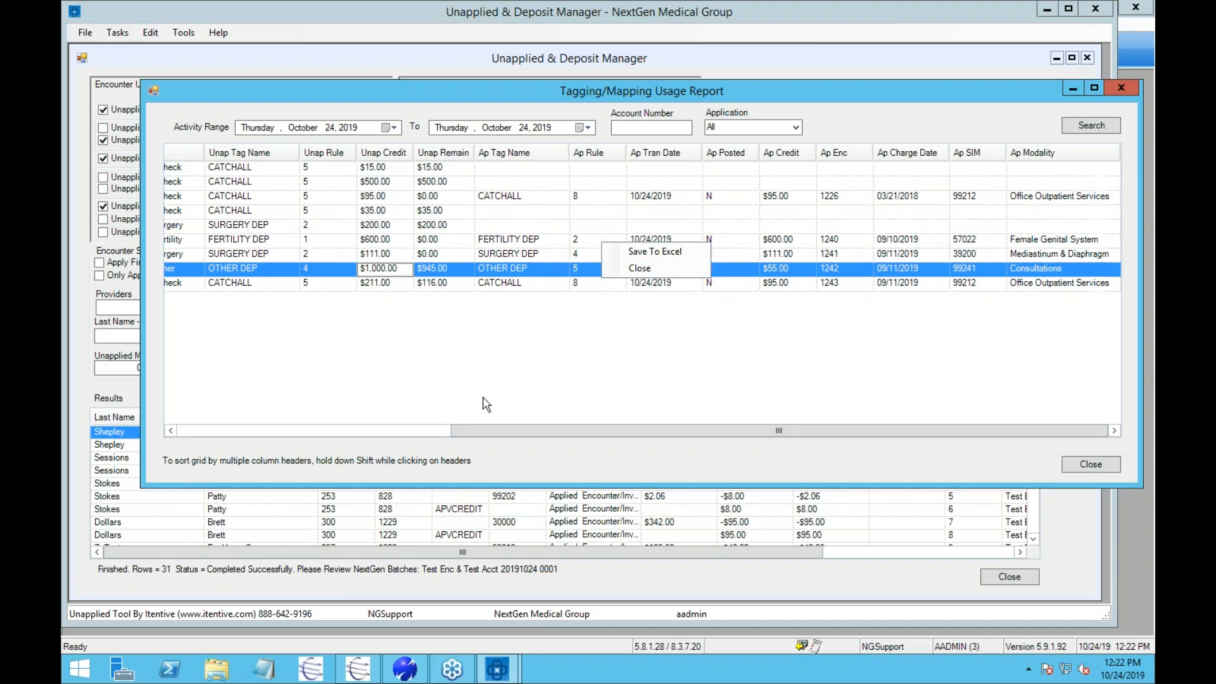
{"action": "left_click", "coordinate": [1104, 471]}
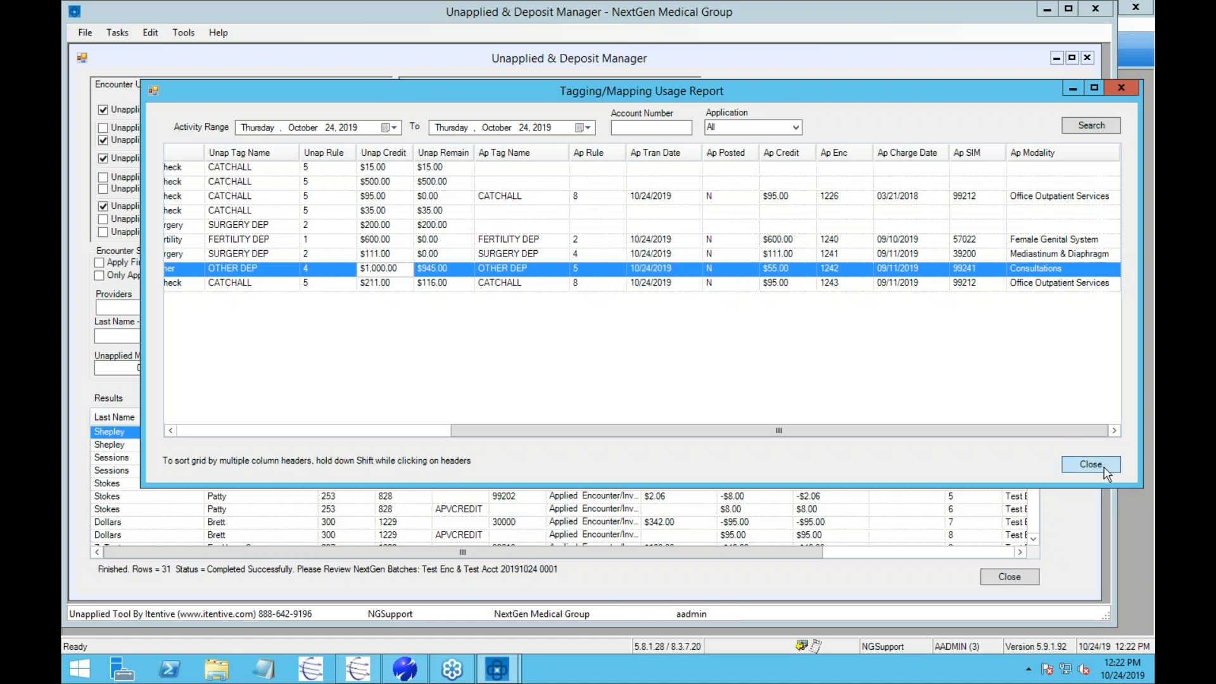
{"action": "left_click", "coordinate": [1104, 469]}
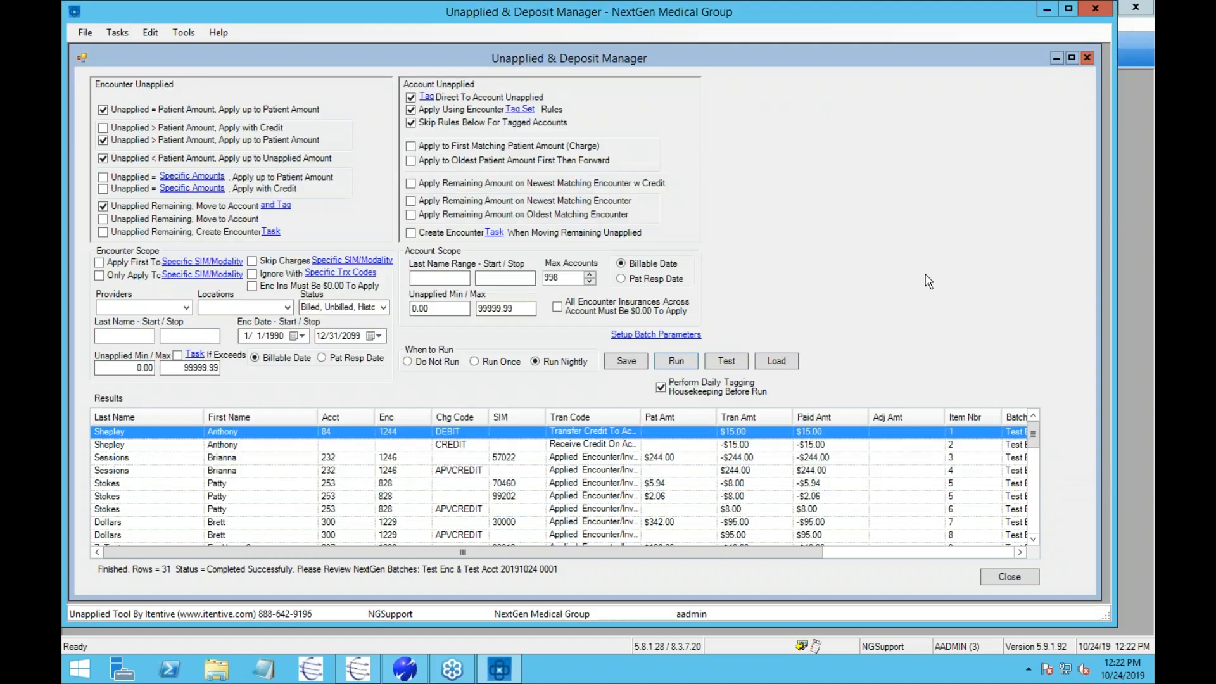
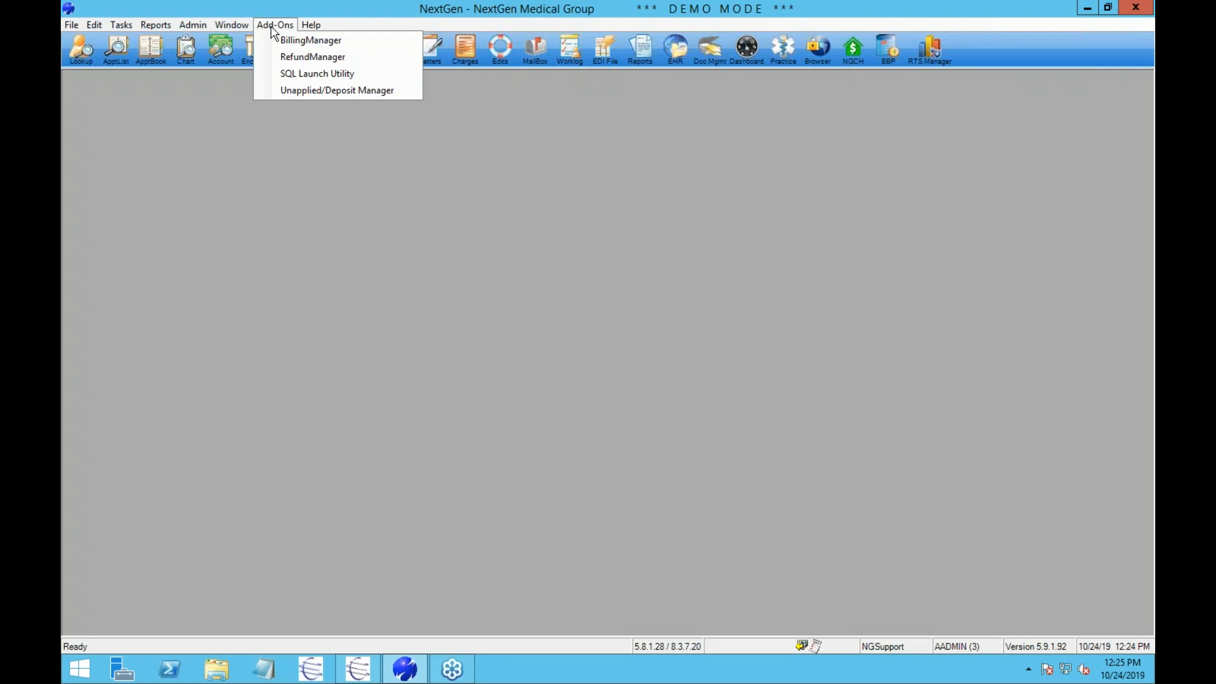
Step: Open the BillingManager add-on, bring up Group Maintenance and widen its window to show every column
{"action": "mouse_move", "coordinate": [311, 25]}
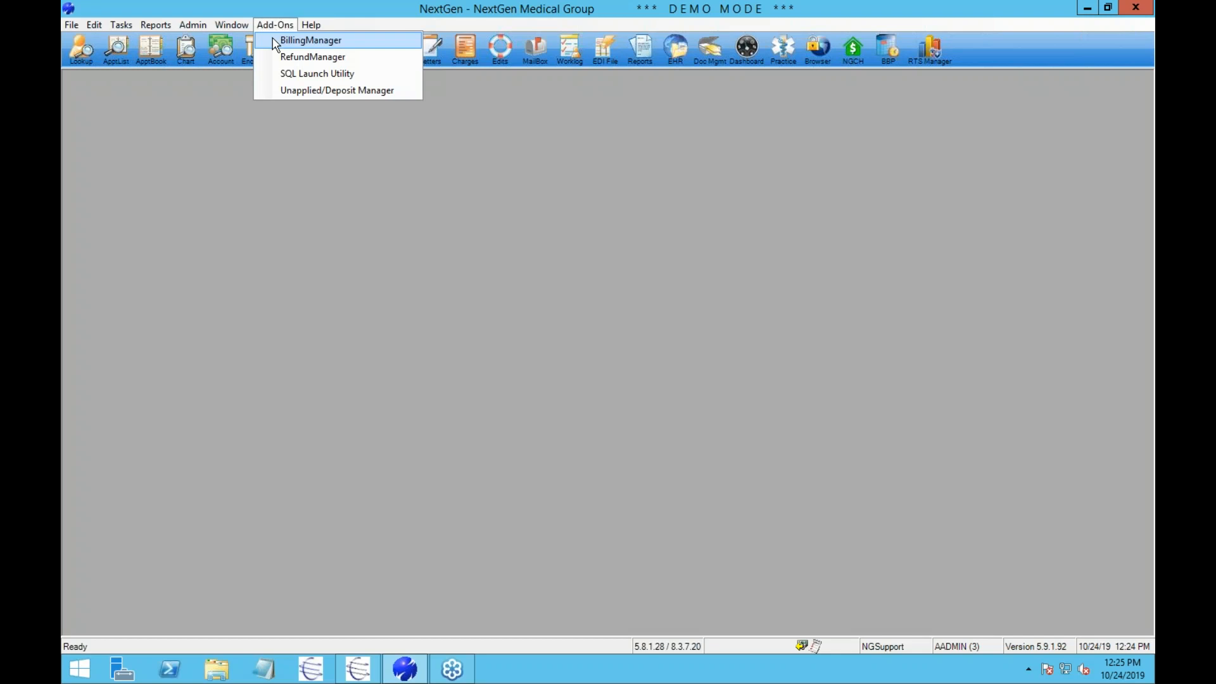
{"action": "left_click", "coordinate": [310, 41]}
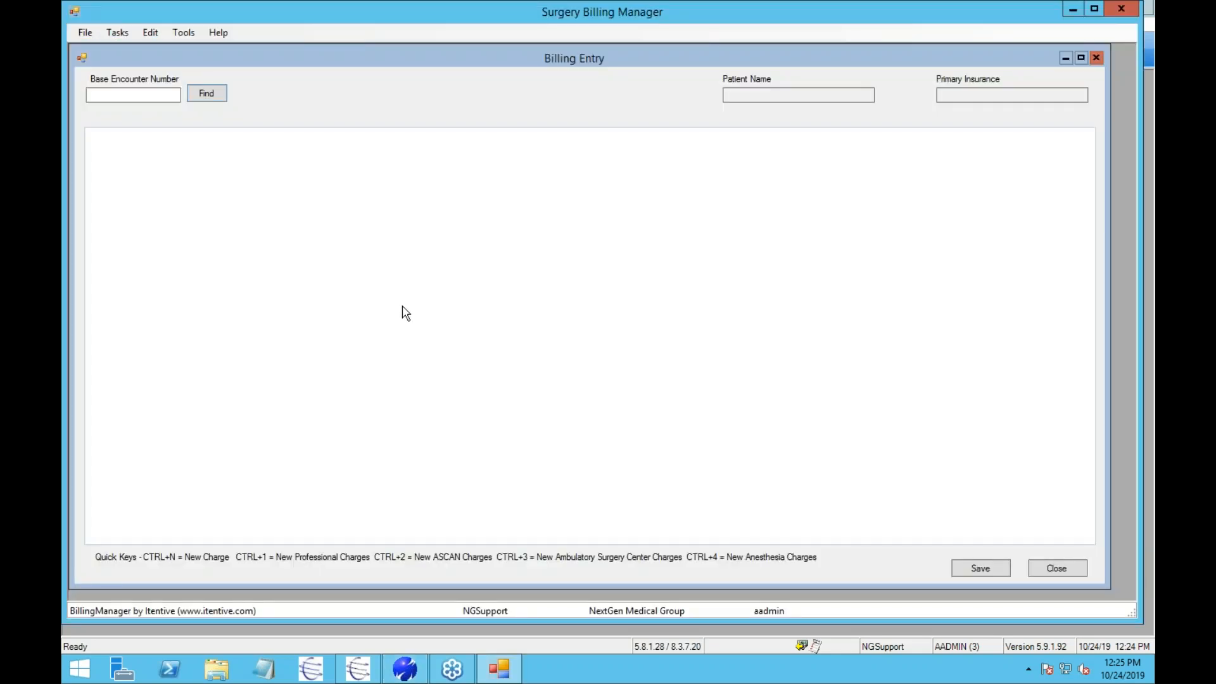
{"action": "left_click", "coordinate": [113, 38]}
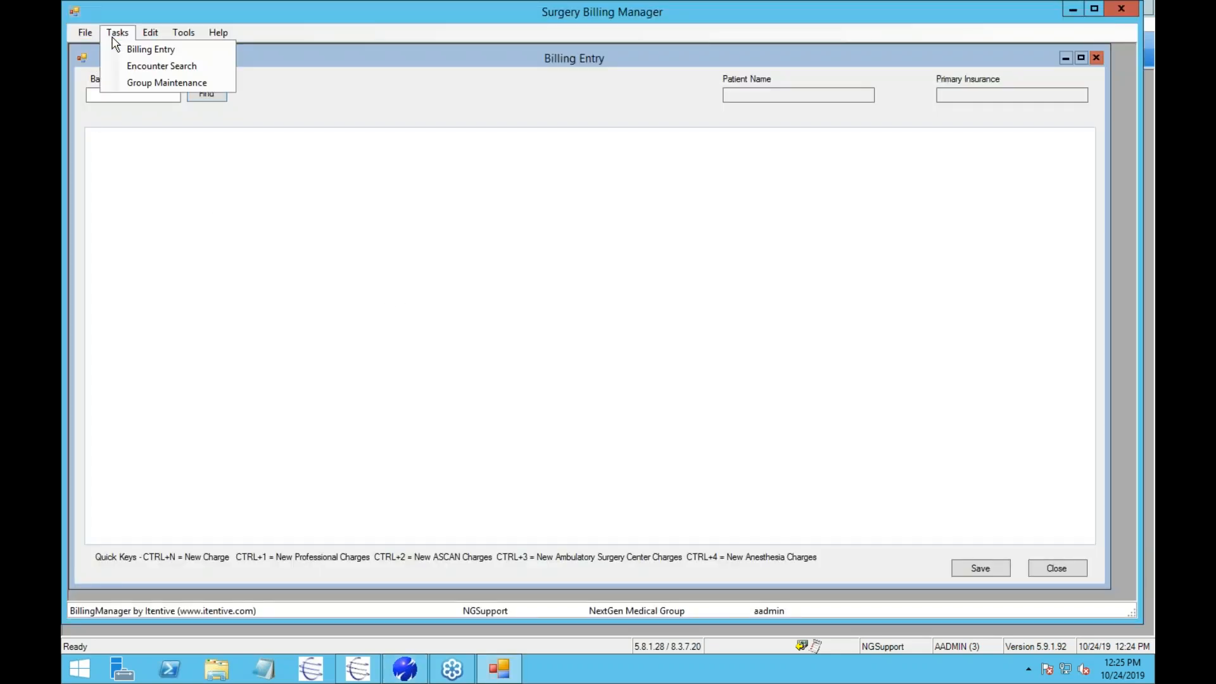
{"action": "left_click", "coordinate": [128, 83]}
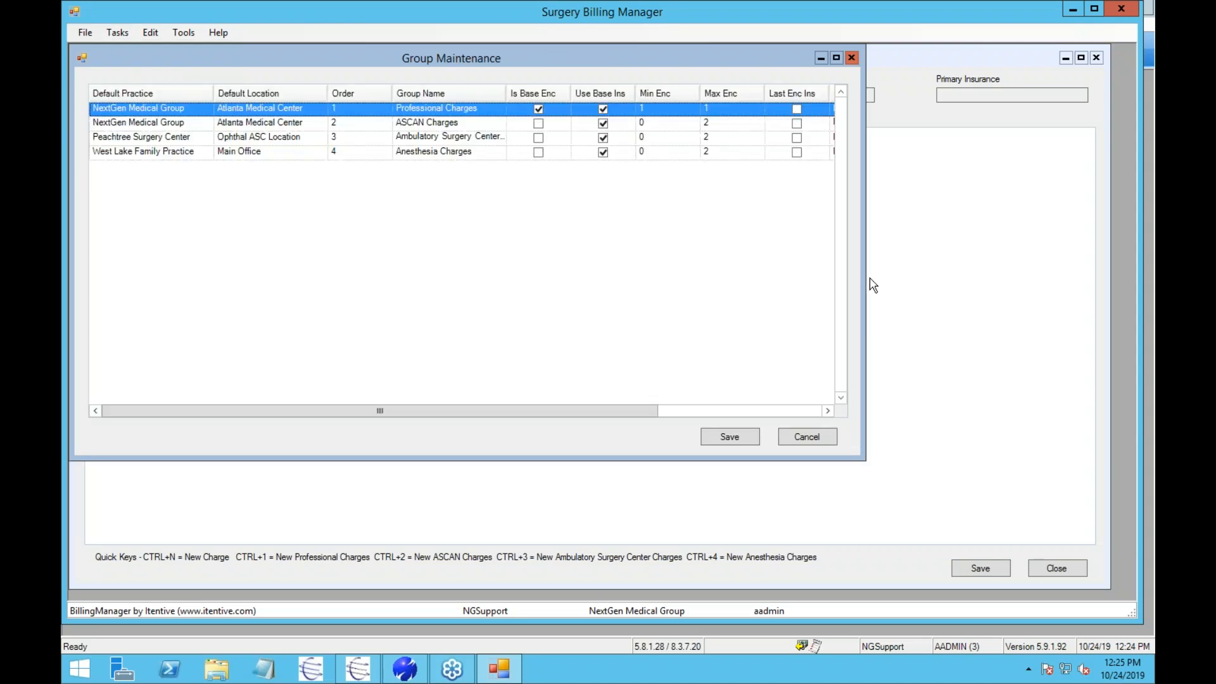
{"action": "left_click_drag", "start_coordinate": [866, 282], "coordinate": [1134, 281]}
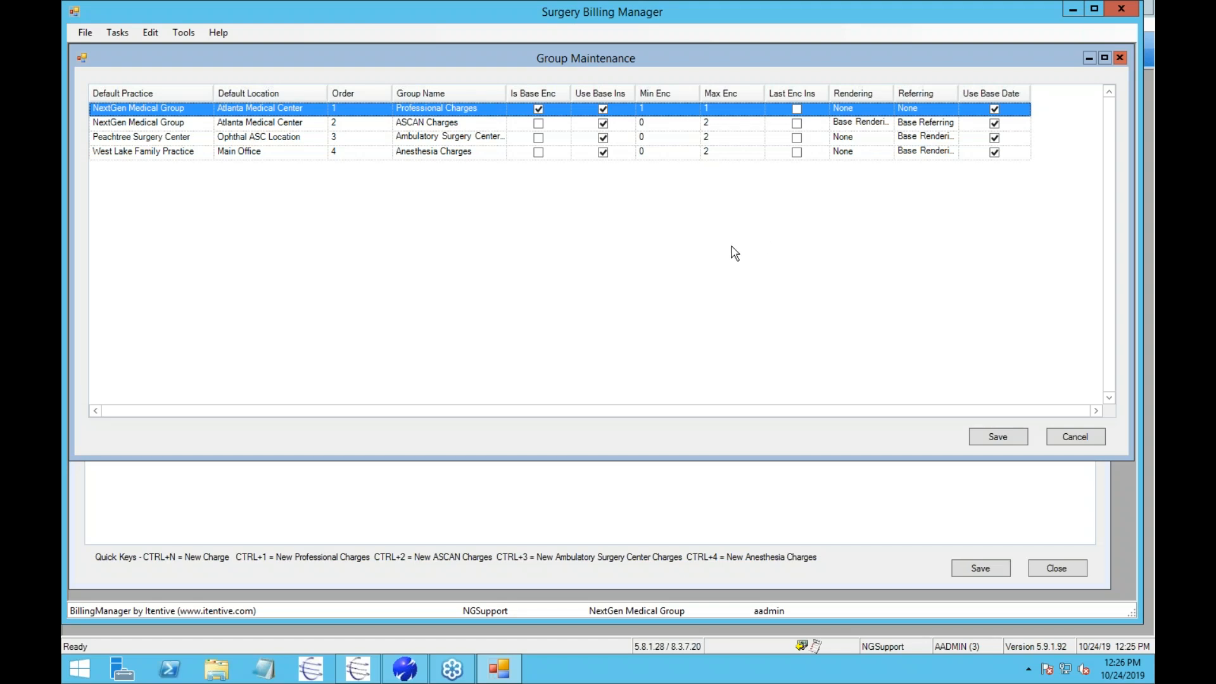
Step: Examine the Professional Charges group, try a minimum encounter value of 1 for ASCAN Charges and discard the group changes
{"action": "left_click", "coordinate": [450, 108]}
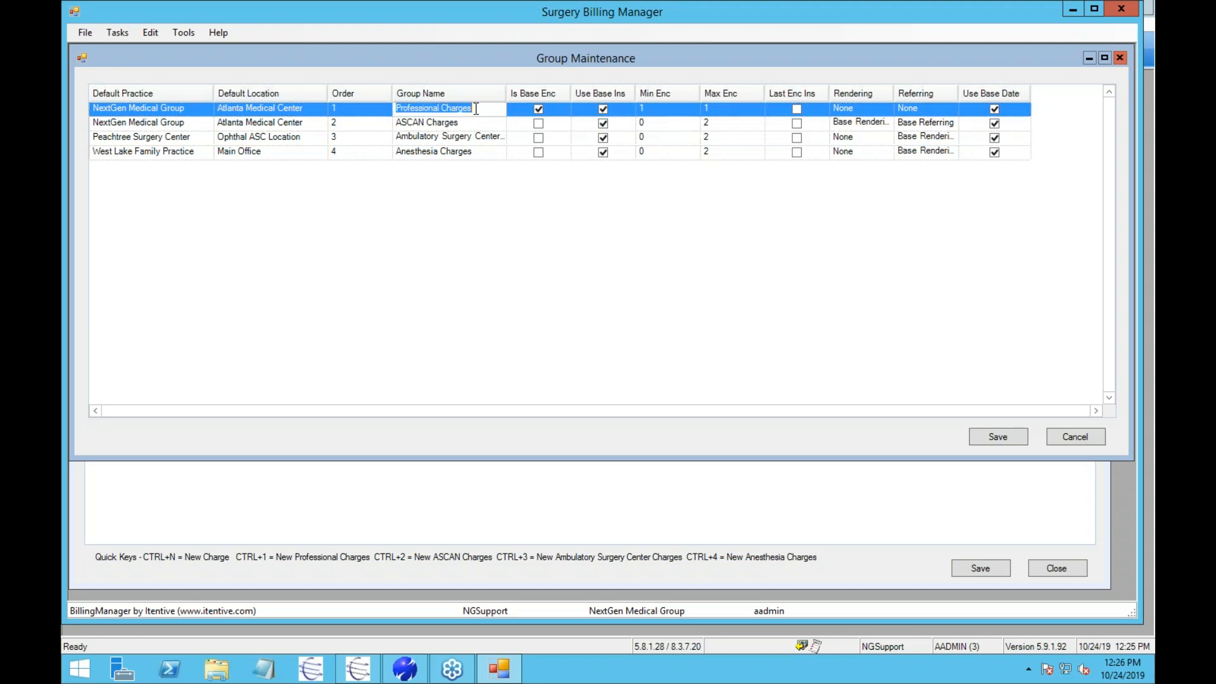
{"action": "left_click", "coordinate": [477, 108]}
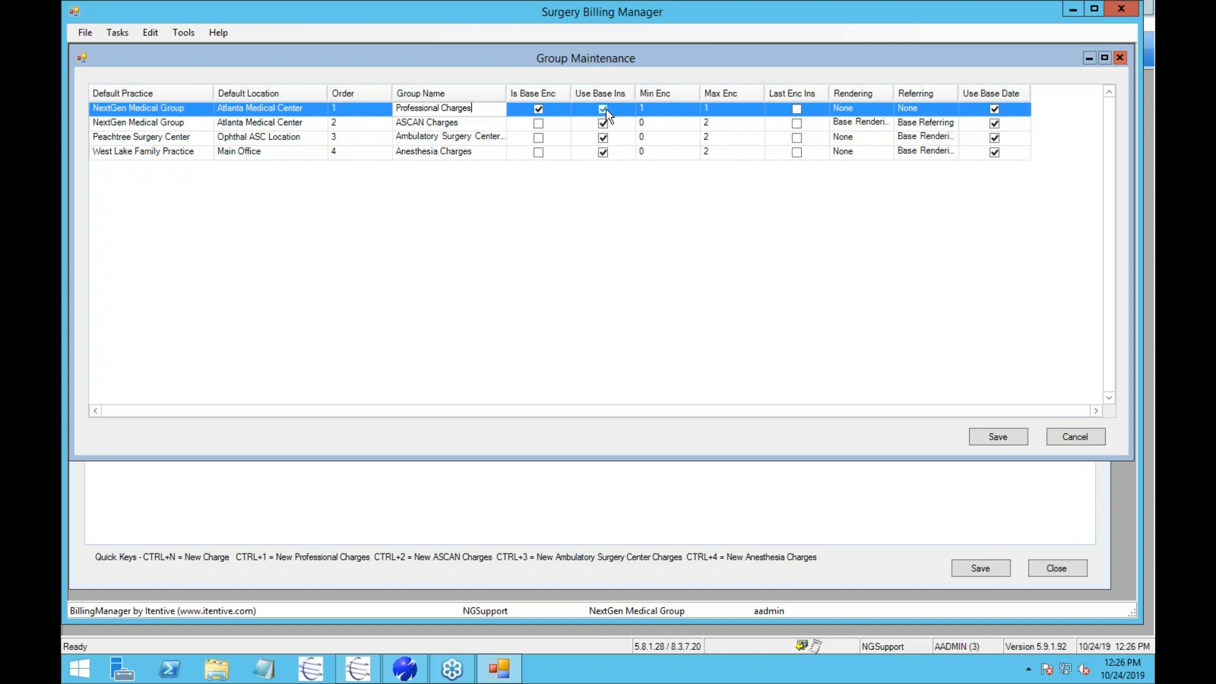
{"action": "left_click", "coordinate": [652, 121]}
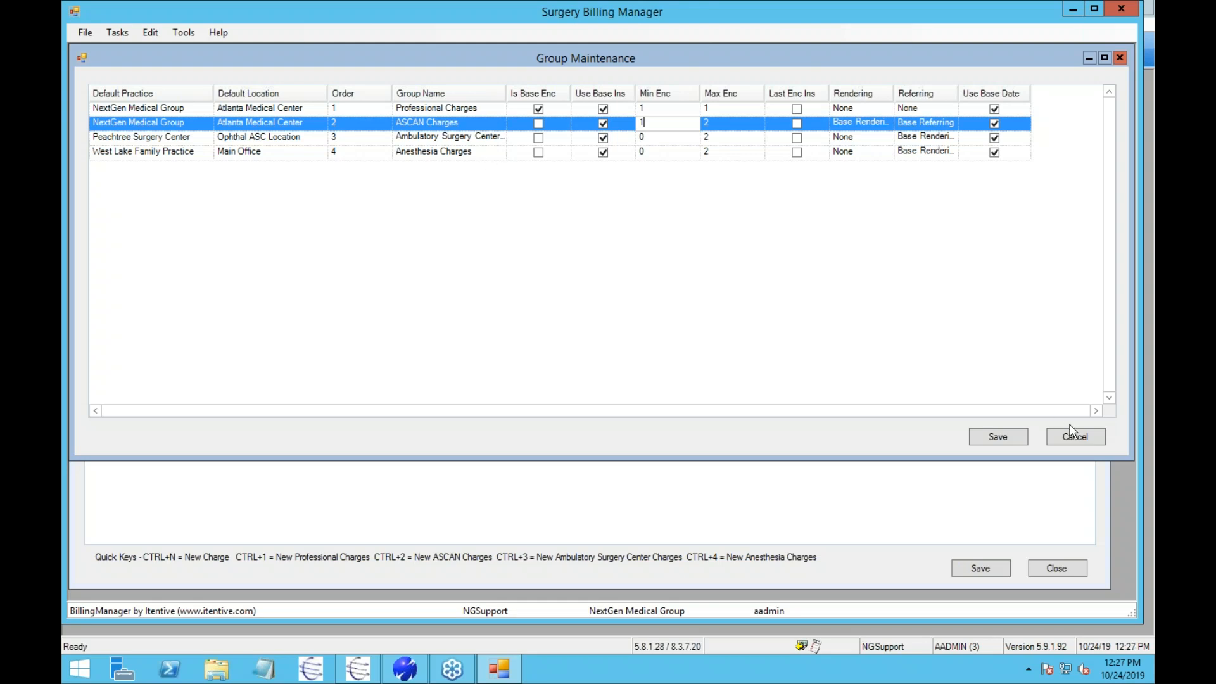
{"action": "left_click", "coordinate": [1074, 437]}
{"action": "left_click", "coordinate": [576, 386]}
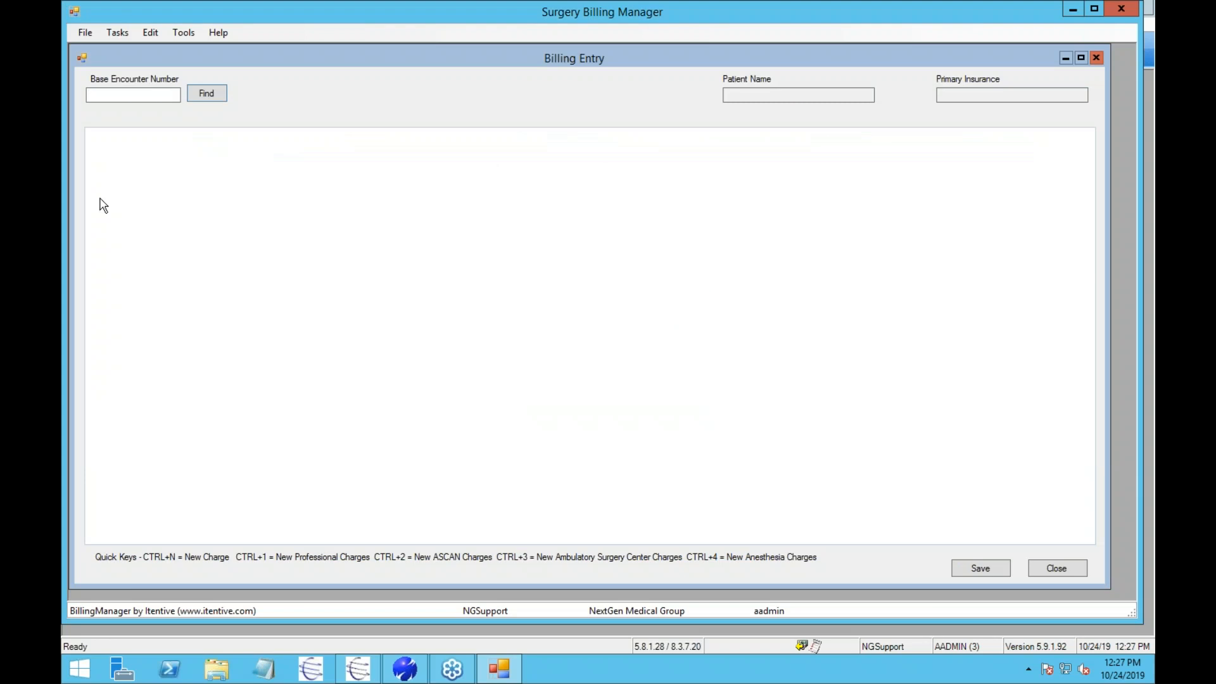
Step: Open Encounter Search, look over its encounter number, date and name search fields, and close it
{"action": "left_click", "coordinate": [122, 94]}
{"action": "left_click", "coordinate": [119, 33]}
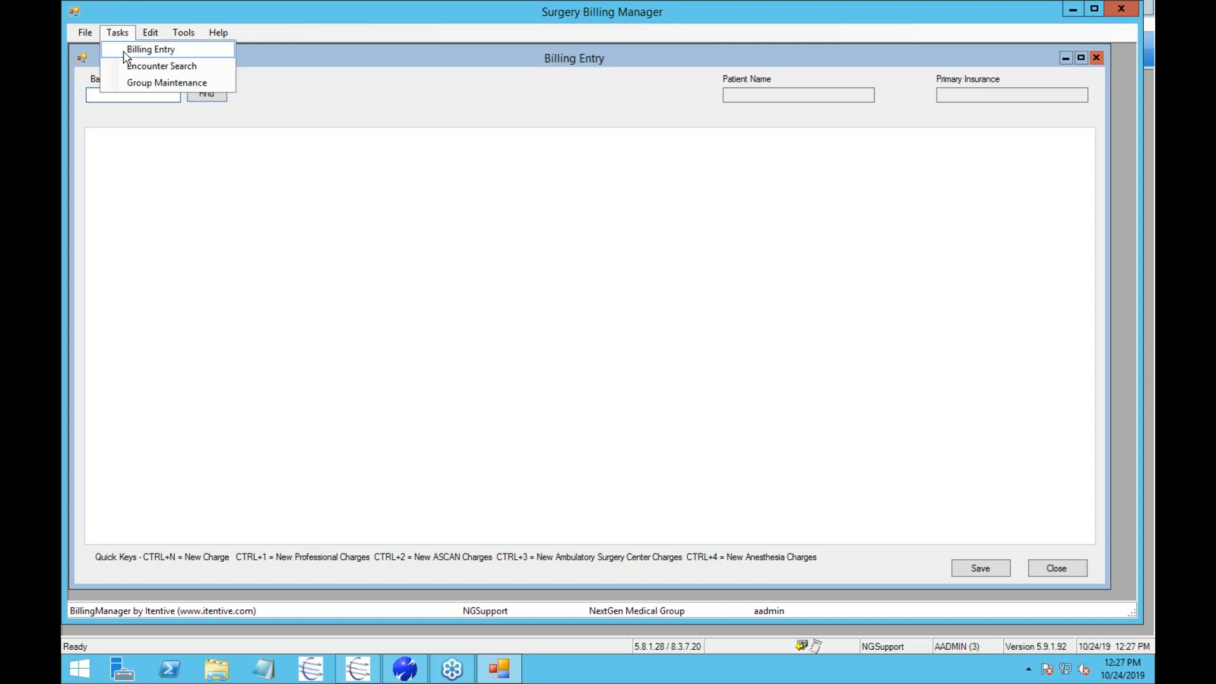
{"action": "left_click", "coordinate": [131, 67]}
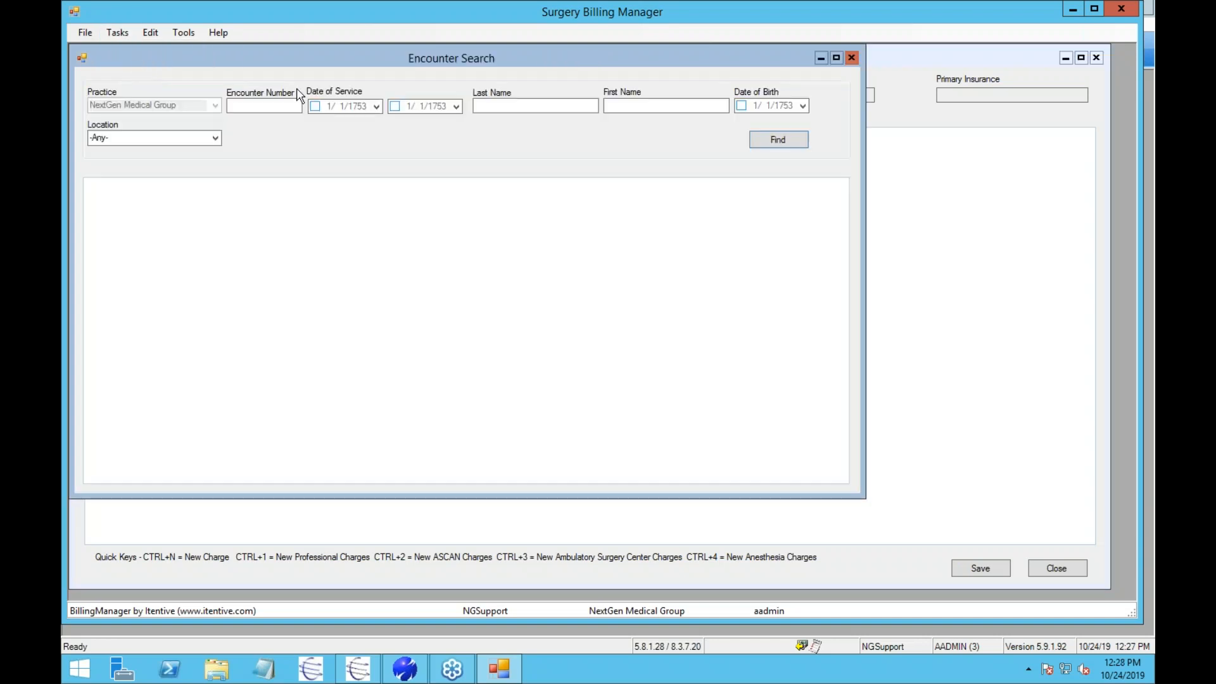
{"action": "left_click", "coordinate": [498, 106]}
{"action": "left_click", "coordinate": [851, 58]}
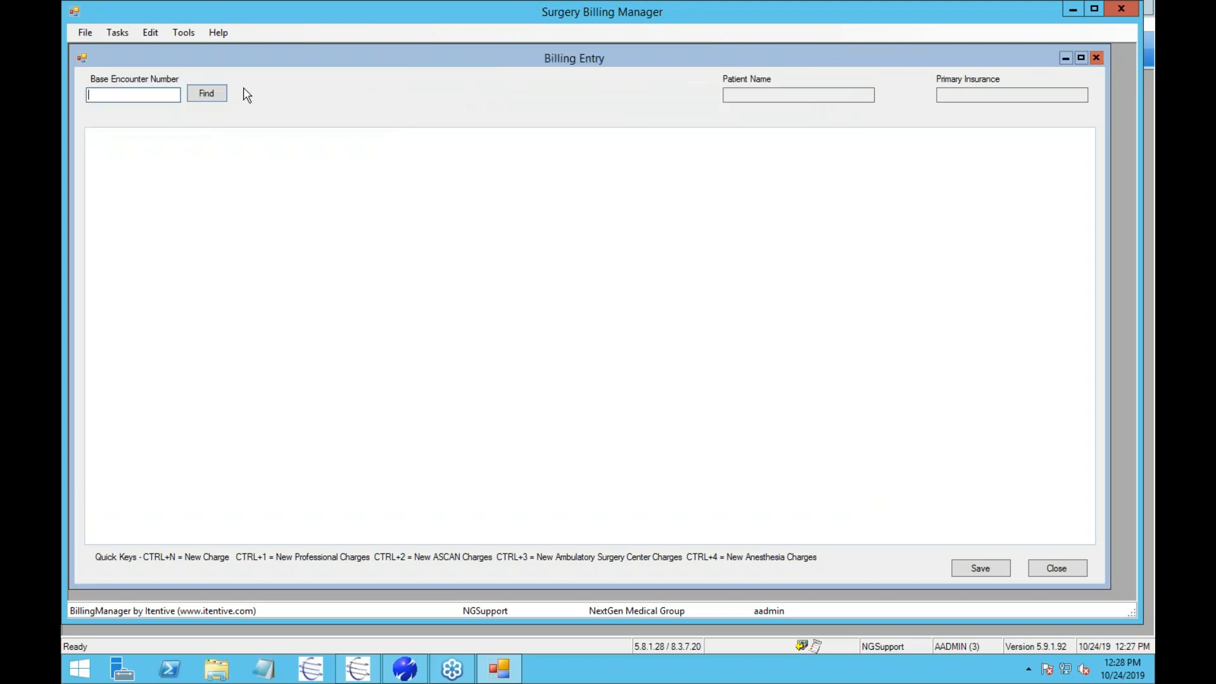
Step: Load the patient's base encounter by its number and check the options for adding encounters to ASCAN Charges
{"action": "type", "text": "1209"}
{"action": "key", "text": "Return"}
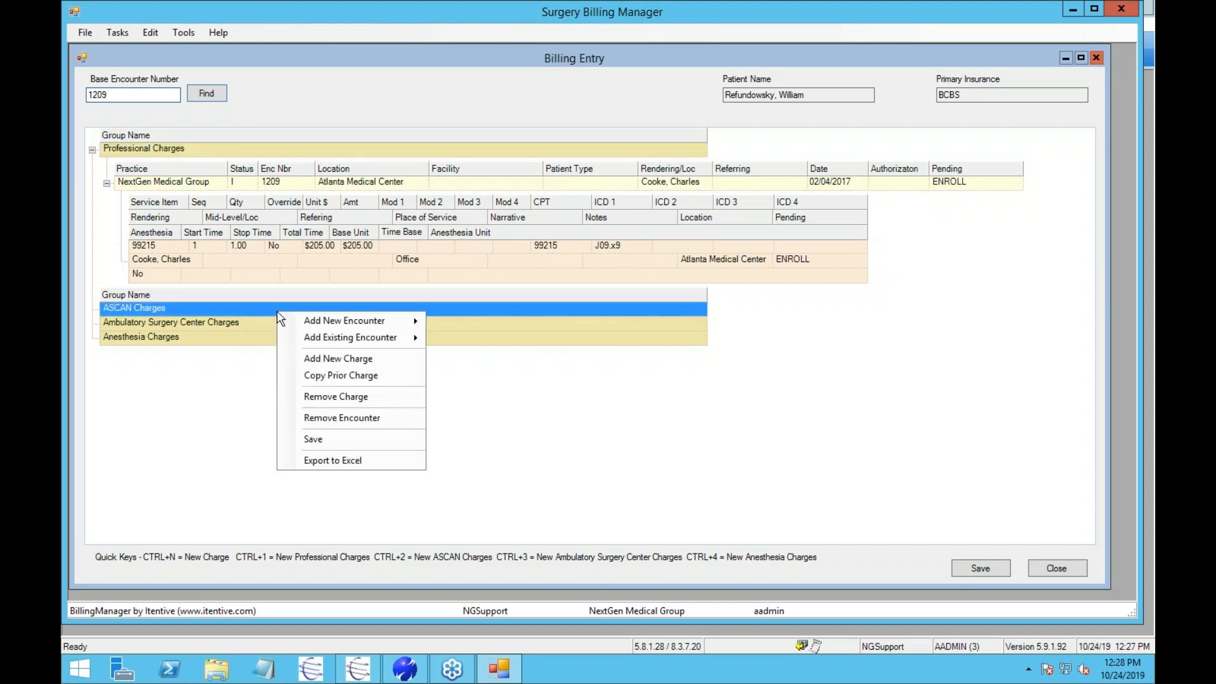
{"action": "mouse_move", "coordinate": [341, 345]}
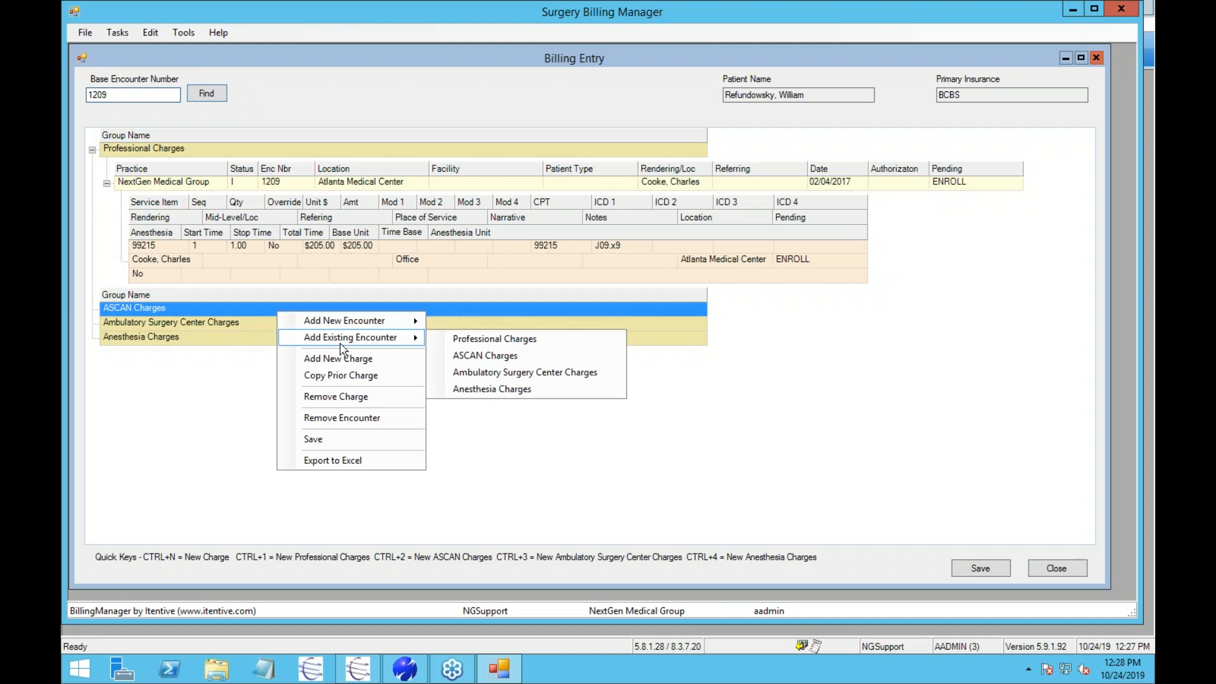
{"action": "left_click", "coordinate": [532, 489]}
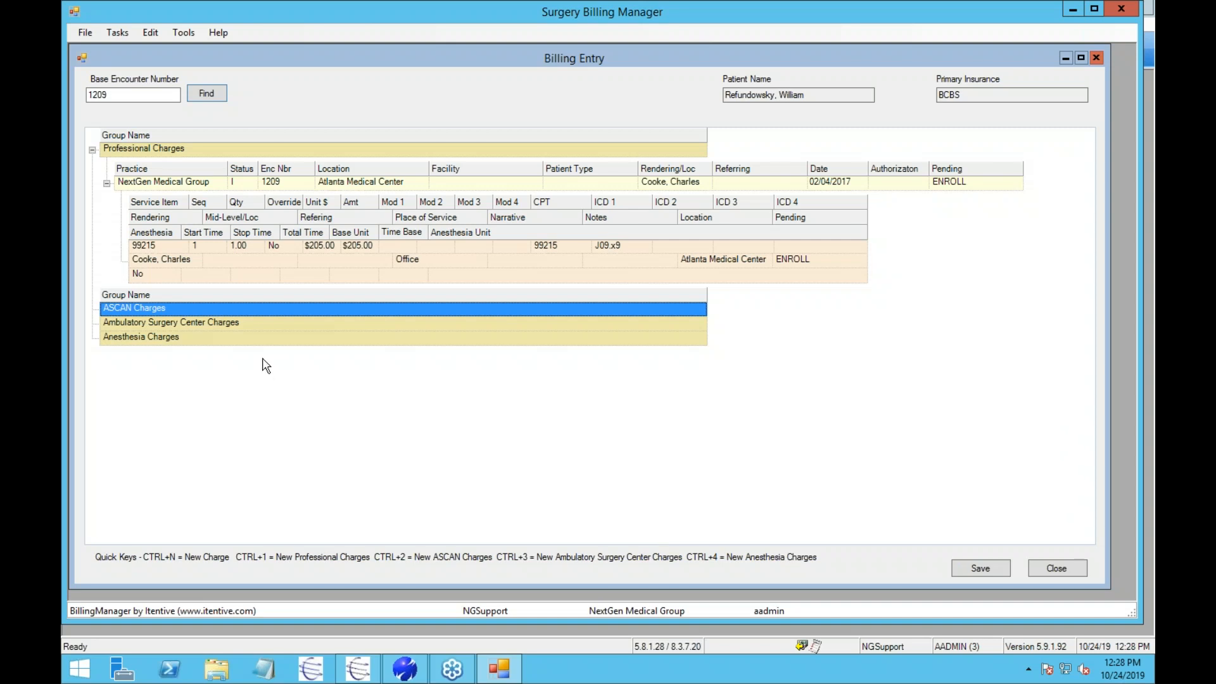
Step: Add a new Ambulatory Surgery Center Charges encounter and assign the rendering provider found by the last-name search "b"
{"action": "right_click", "coordinate": [259, 325]}
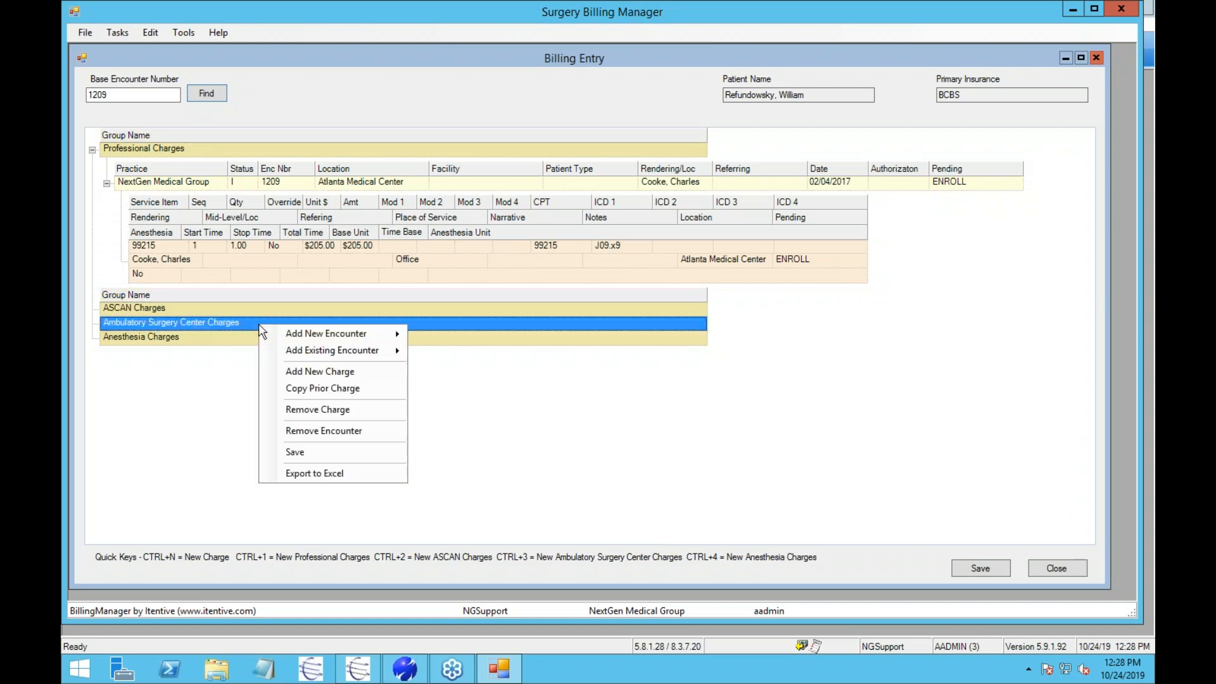
{"action": "mouse_move", "coordinate": [268, 333]}
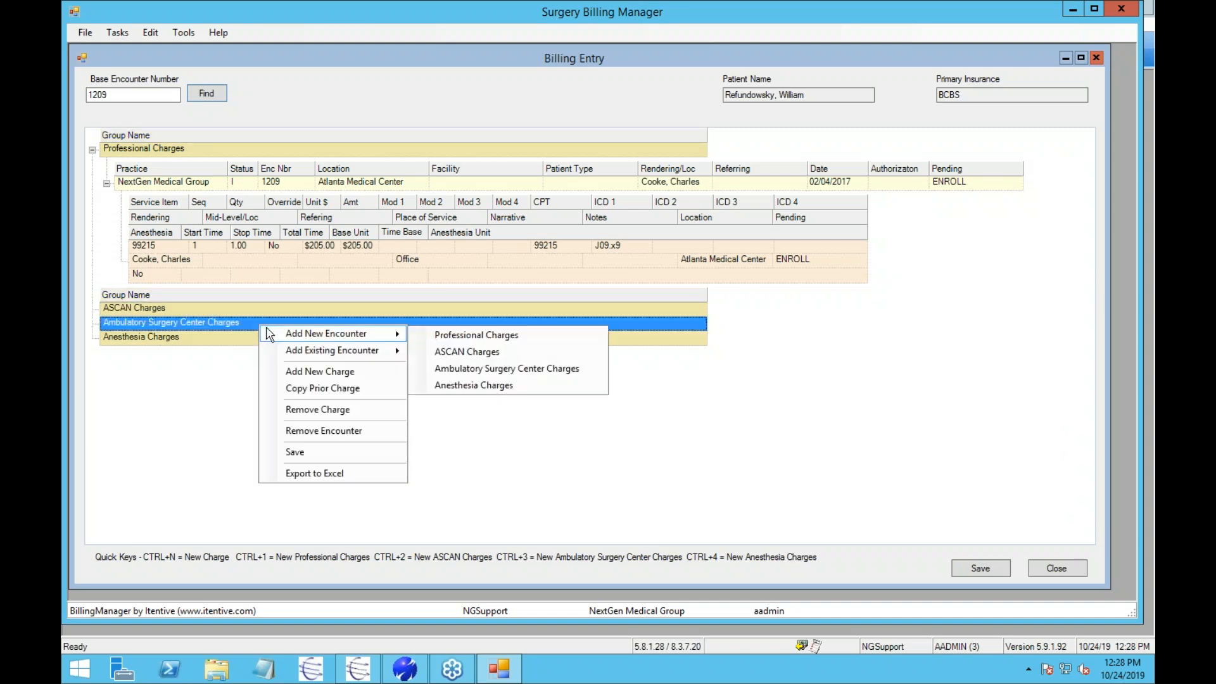
{"action": "left_click", "coordinate": [483, 372]}
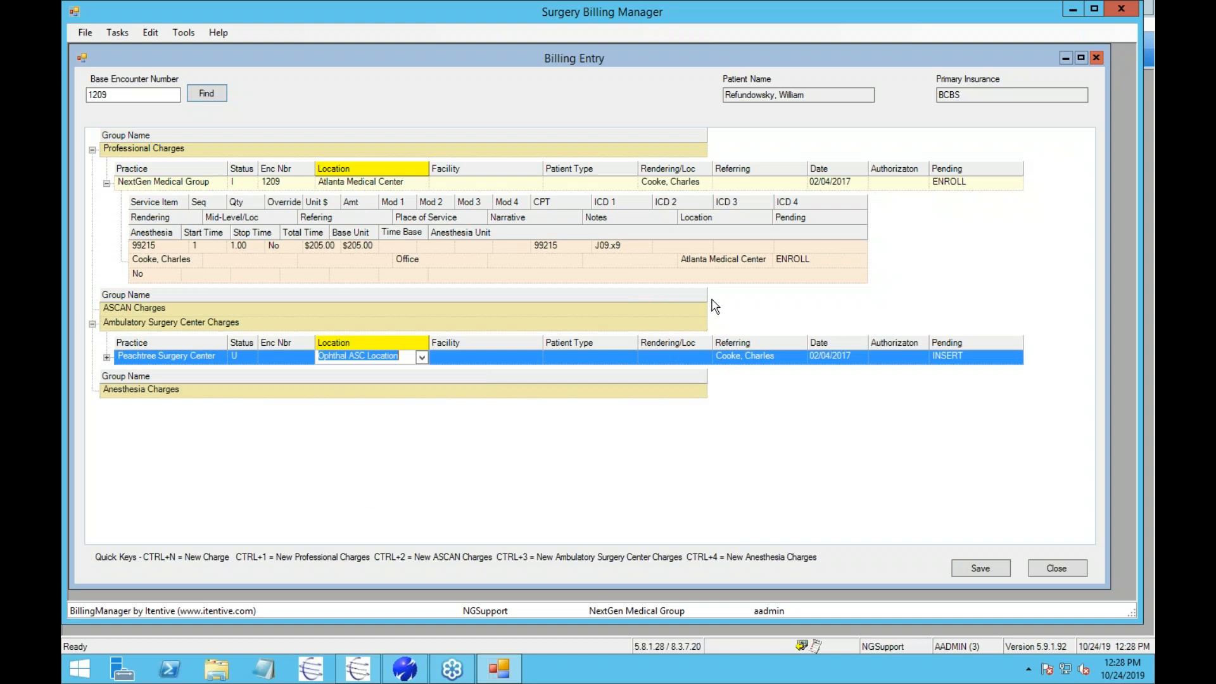
{"action": "left_click", "coordinate": [676, 358]}
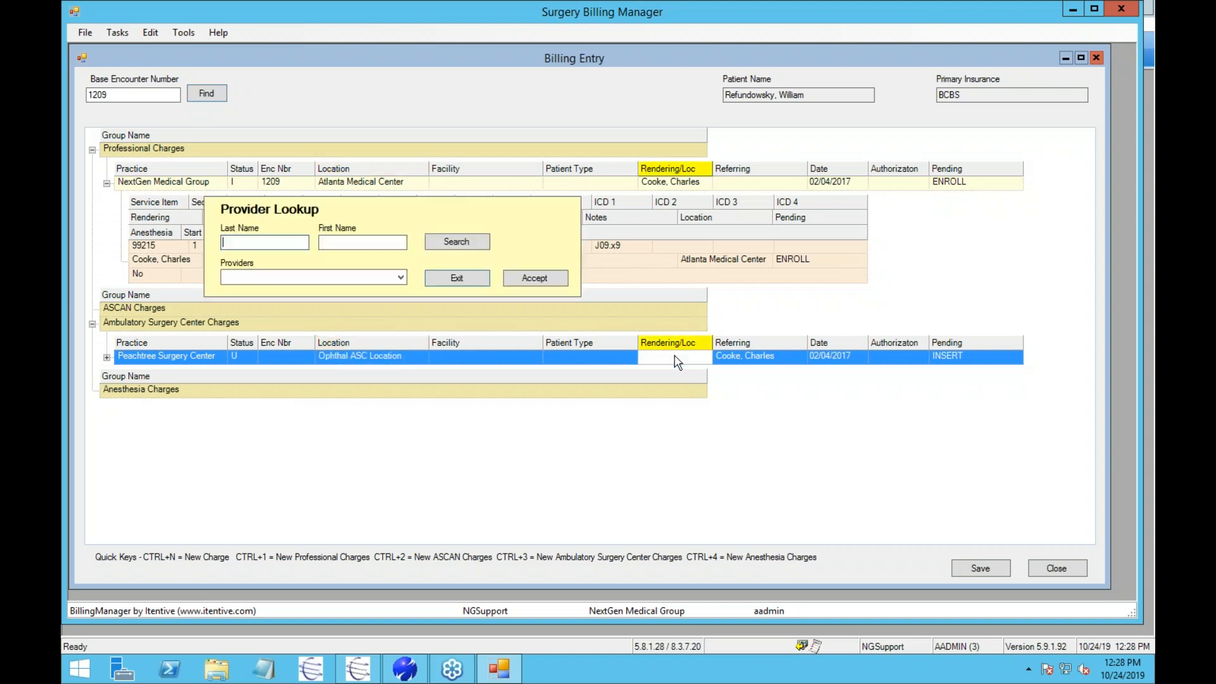
{"action": "type", "text": "b"}
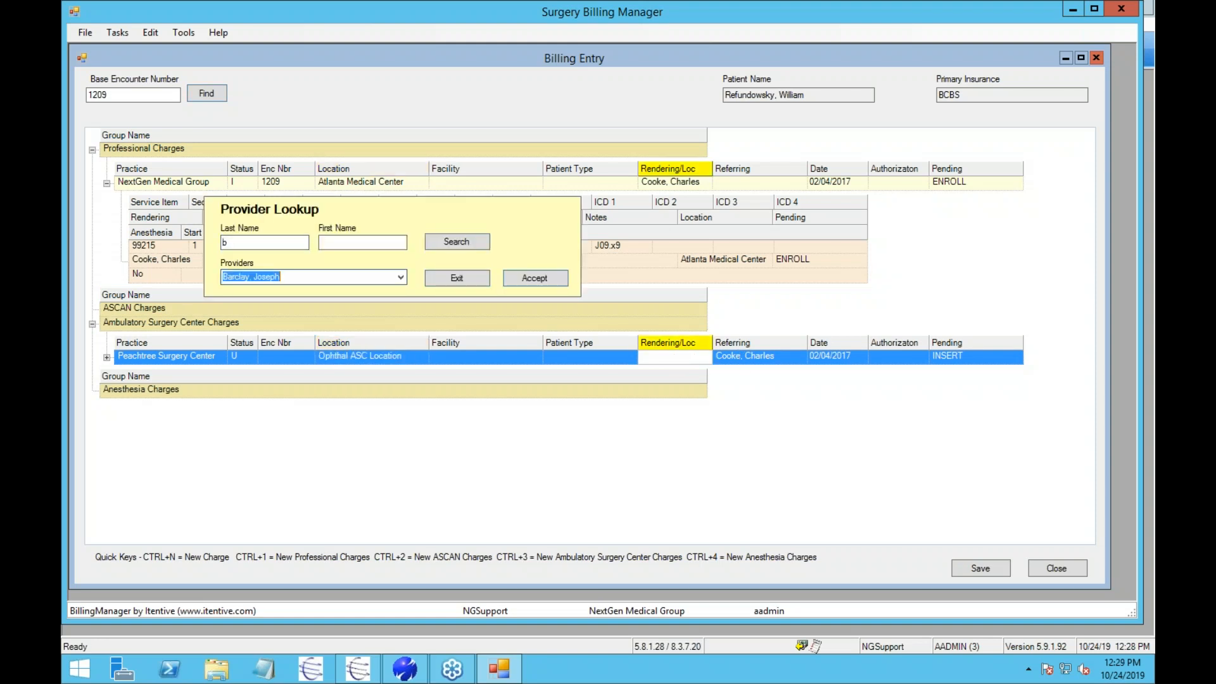
{"action": "key", "text": "Return"}
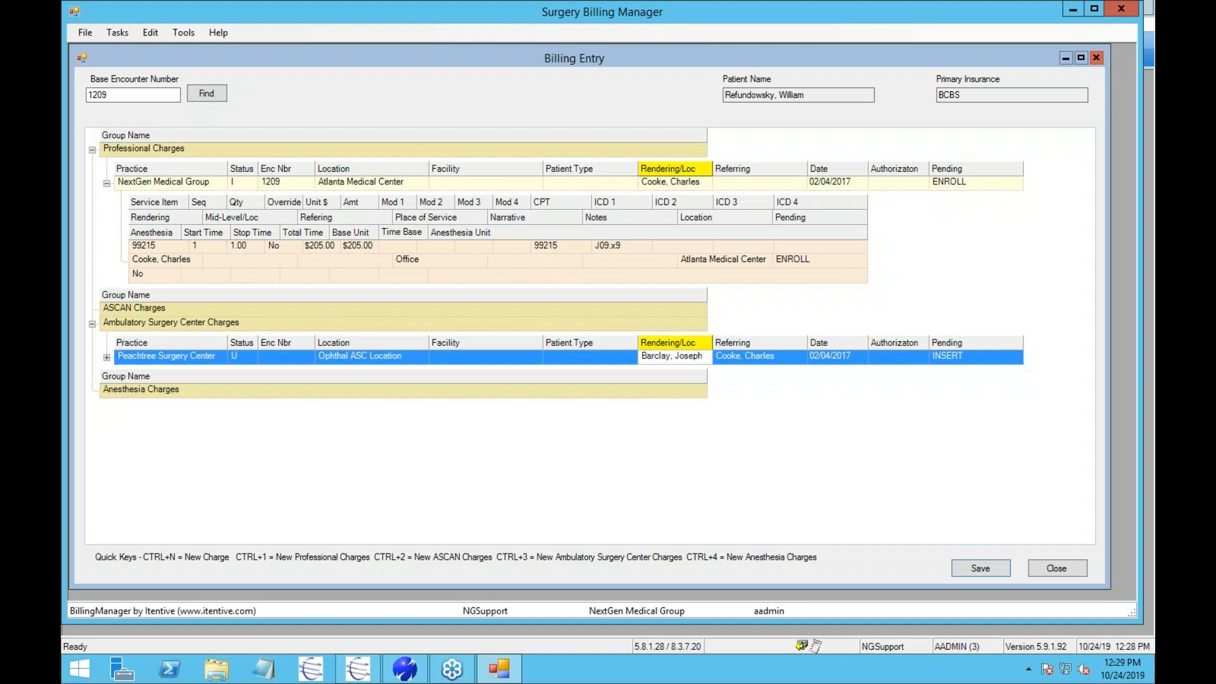
Step: Add a new charge with service item 80047 to the Ambulatory Surgery Center encounter
{"action": "key", "text": "ctrl+n"}
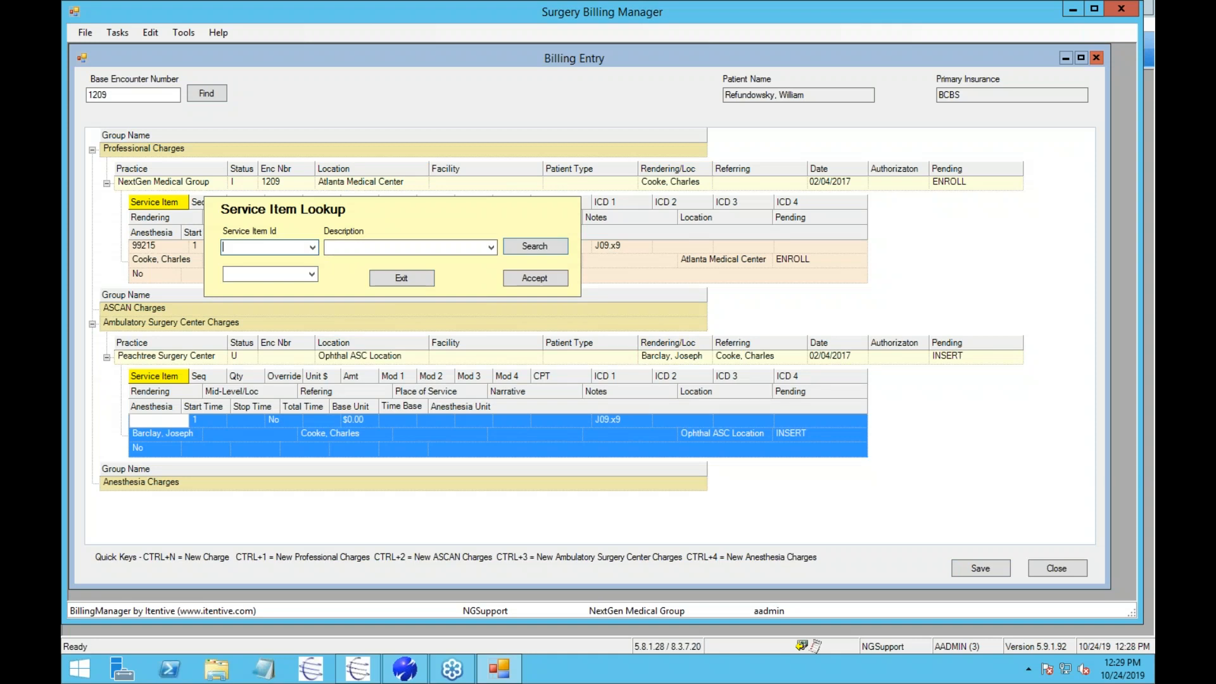
{"action": "type", "text": "80047"}
{"action": "key", "text": "Return"}
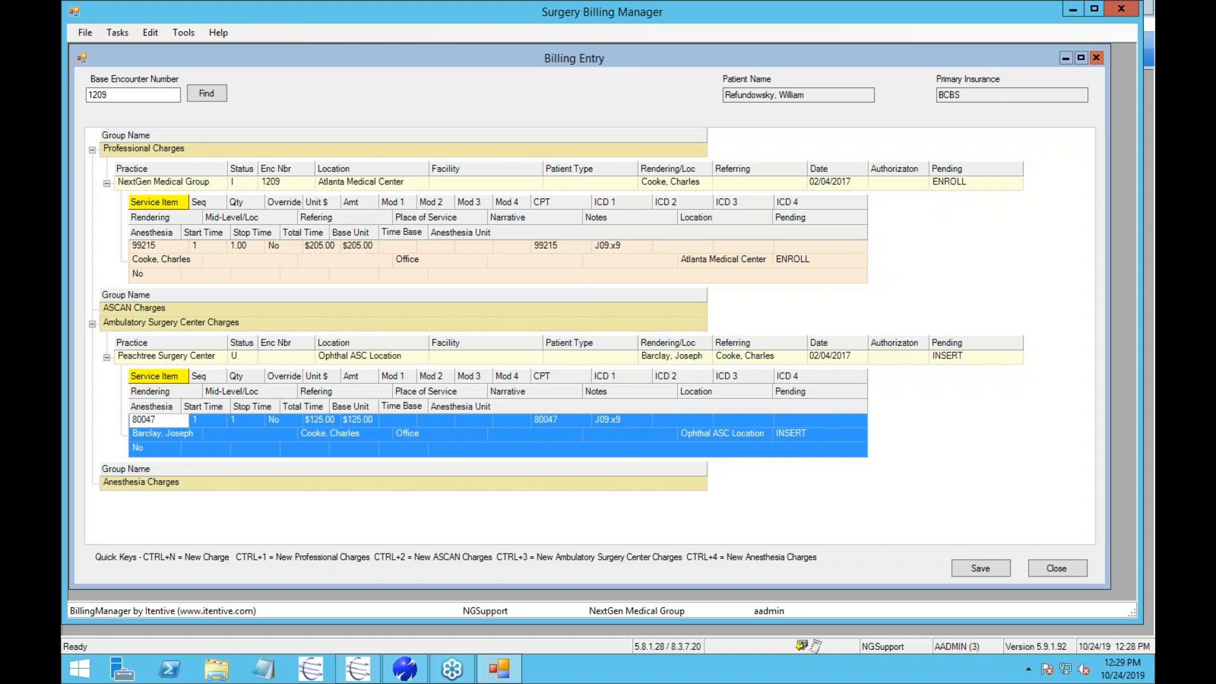
Step: Add a new Anesthesia Charges encounter and assign the CRNA found by the last-name search "s" as rendering provider
{"action": "key", "text": "ctrl+4"}
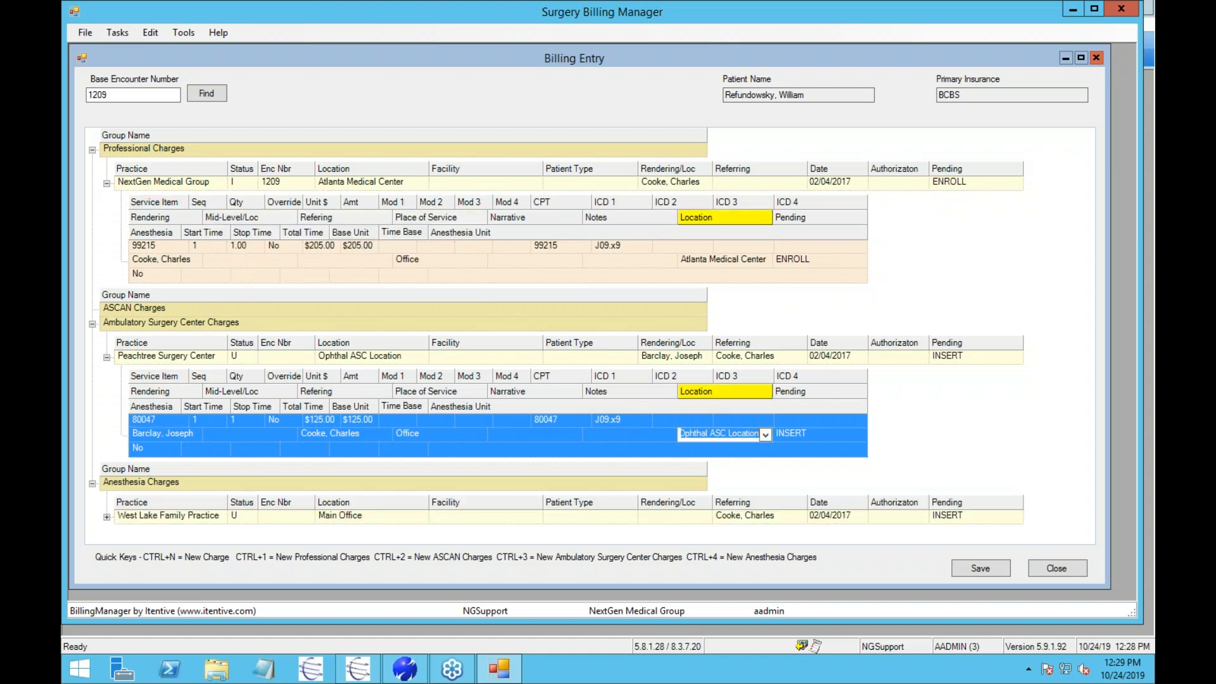
{"action": "left_click", "coordinate": [673, 519]}
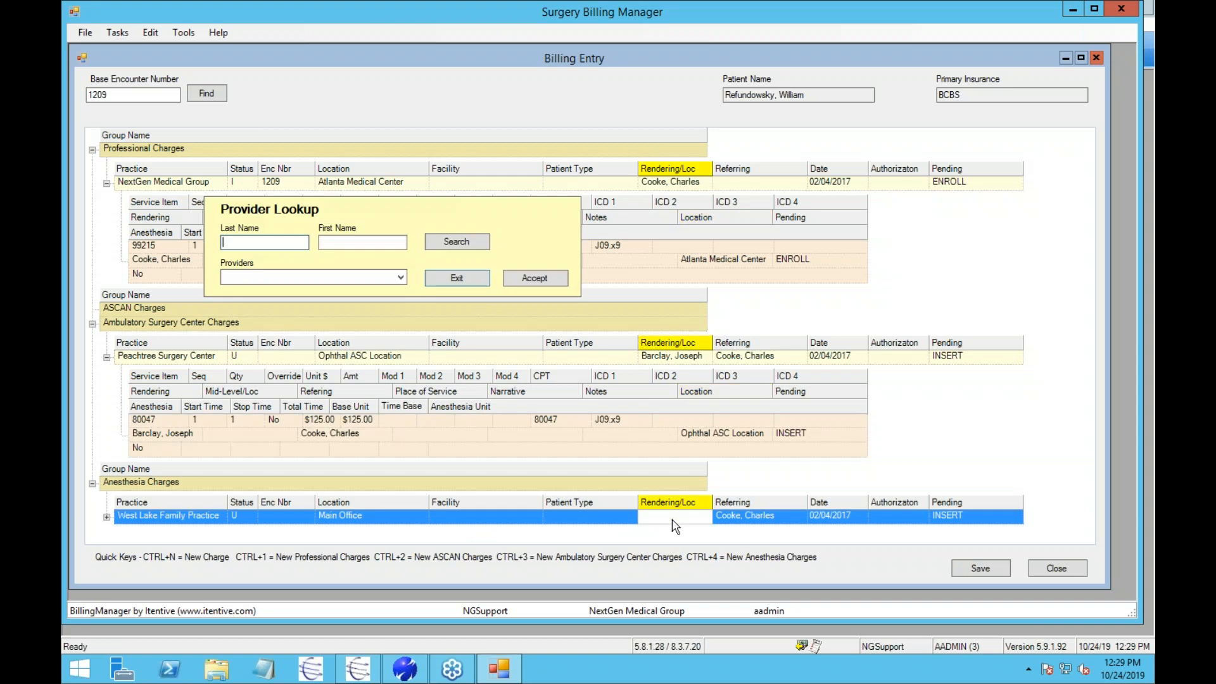
{"action": "type", "text": "s"}
{"action": "key", "text": "Return"}
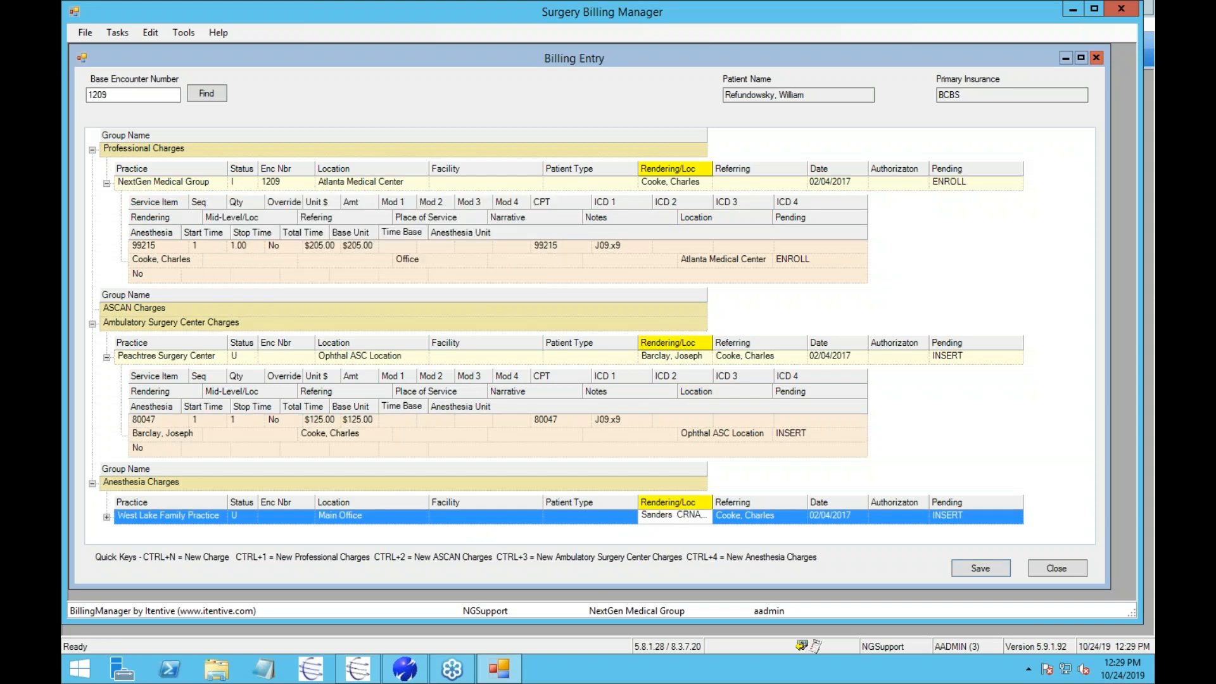
Step: Add a new charge with service item 00102 to the anesthesia encounter
{"action": "key", "text": "ctrl+n"}
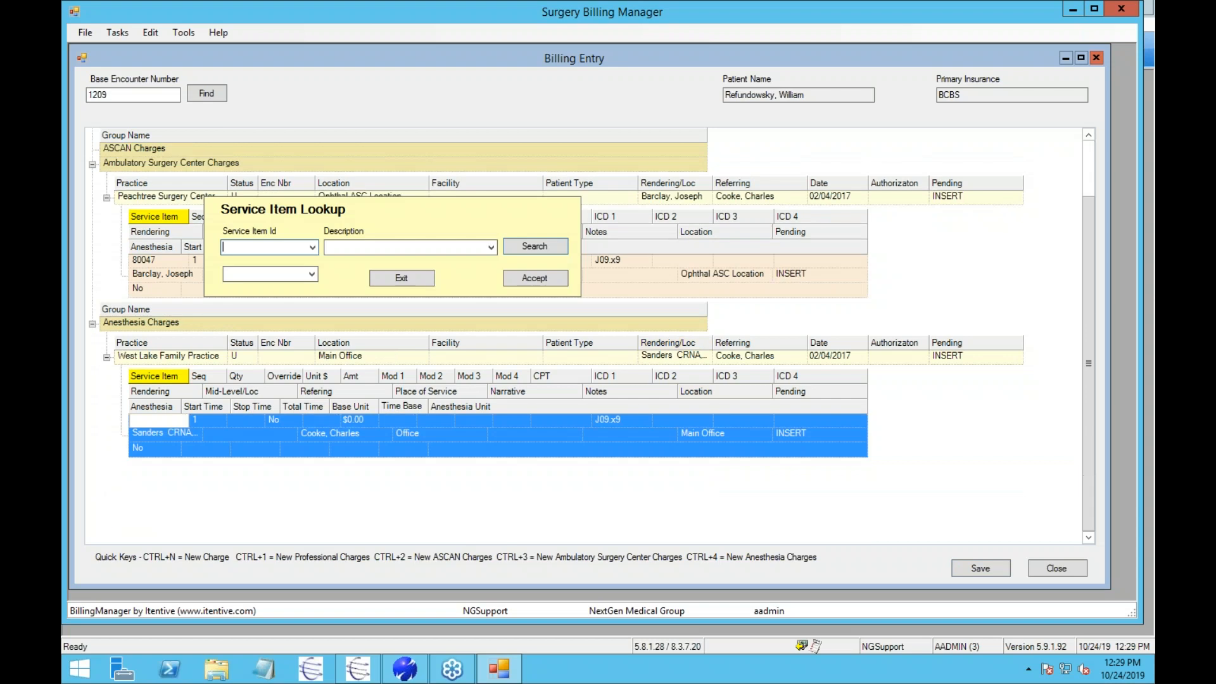
{"action": "type", "text": "00102"}
{"action": "key", "text": "Tab"}
{"action": "key", "text": "Return"}
{"action": "key", "text": "Return"}
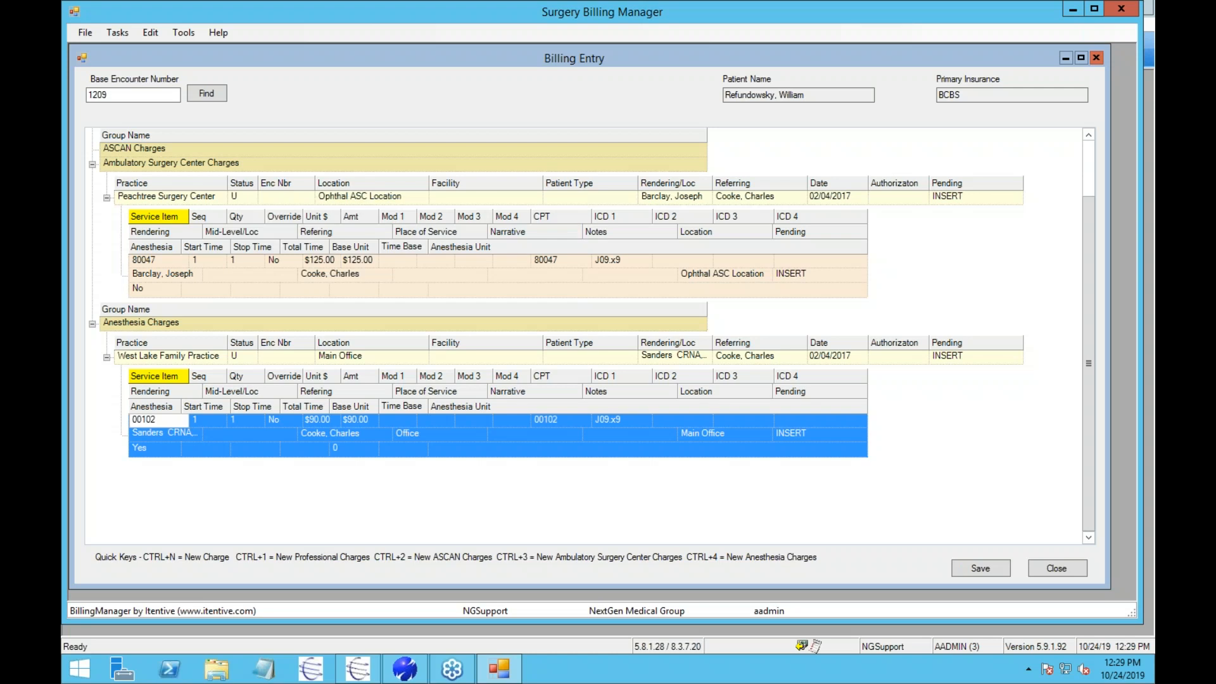
Step: Set the anesthesia charge's start time to 09:00 and stop time to 11:31
{"action": "left_click", "coordinate": [163, 448]}
{"action": "left_click", "coordinate": [154, 449]}
{"action": "left_click", "coordinate": [154, 447]}
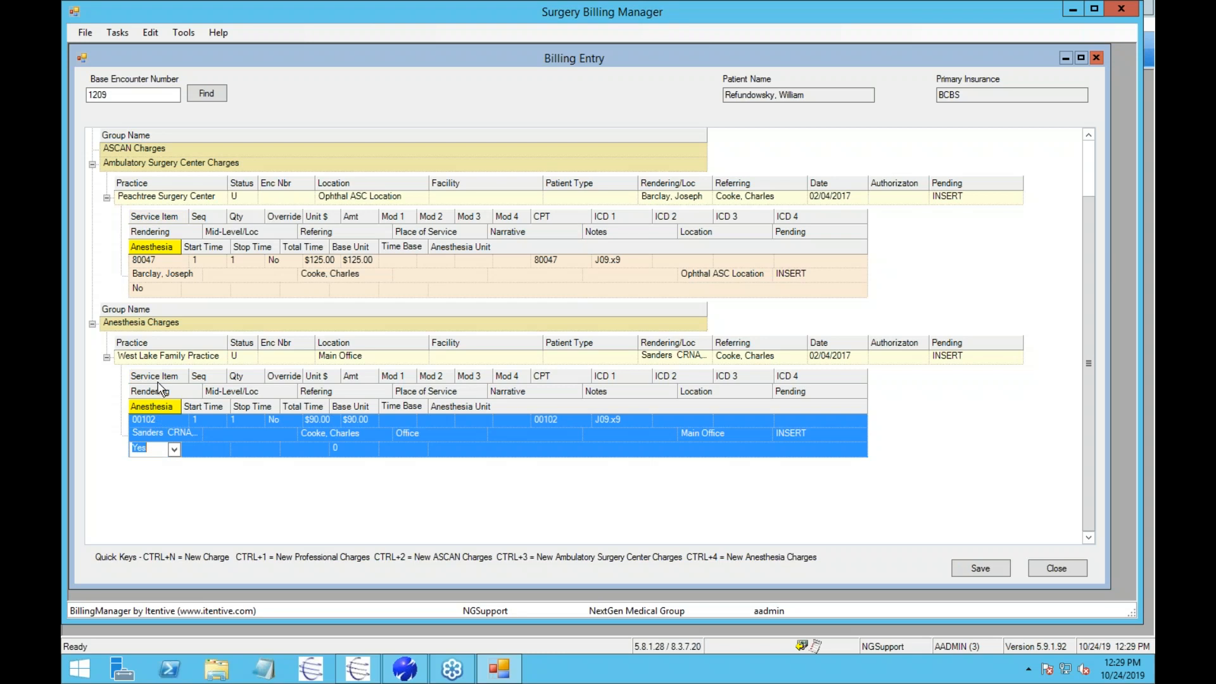
{"action": "left_click", "coordinate": [196, 447]}
{"action": "type", "text": "0900"}
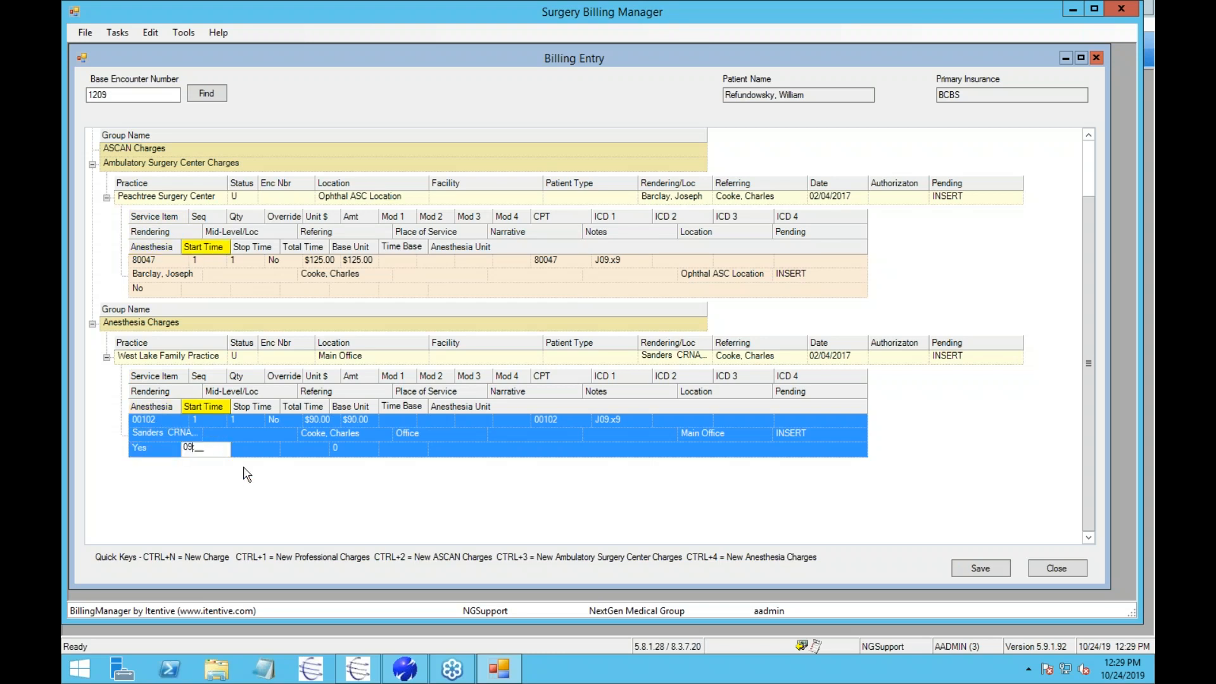
{"action": "key", "text": "Tab"}
{"action": "type", "text": "11:31"}
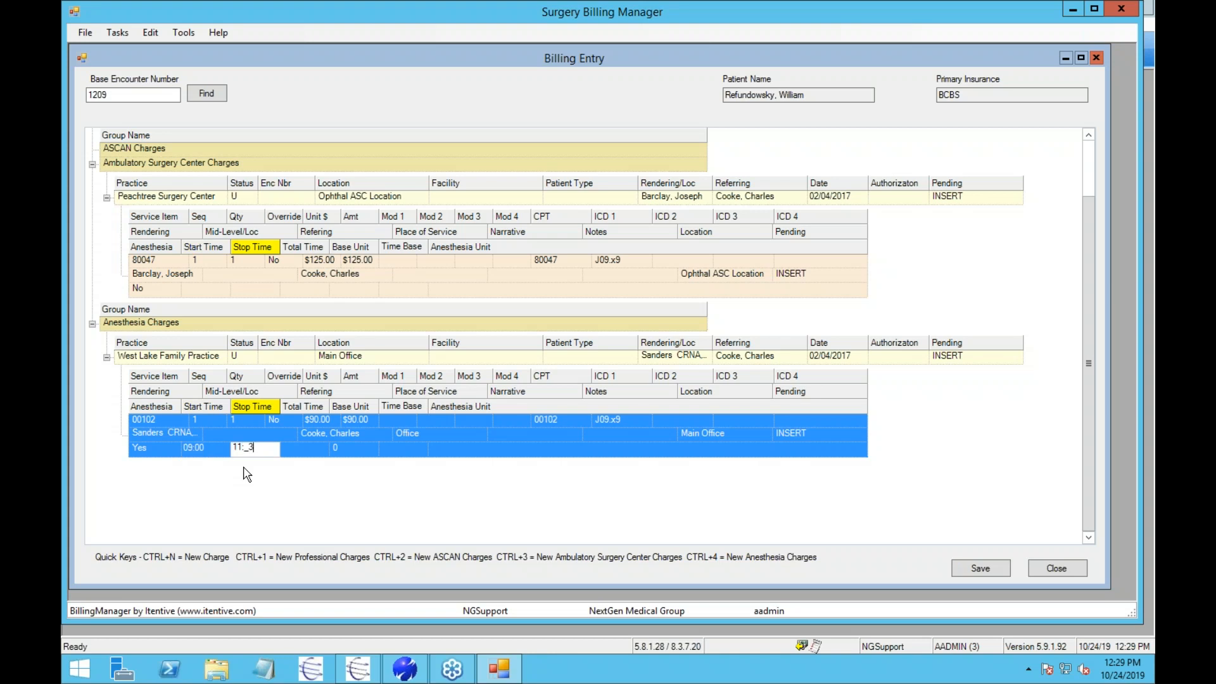
{"action": "key", "text": "Tab"}
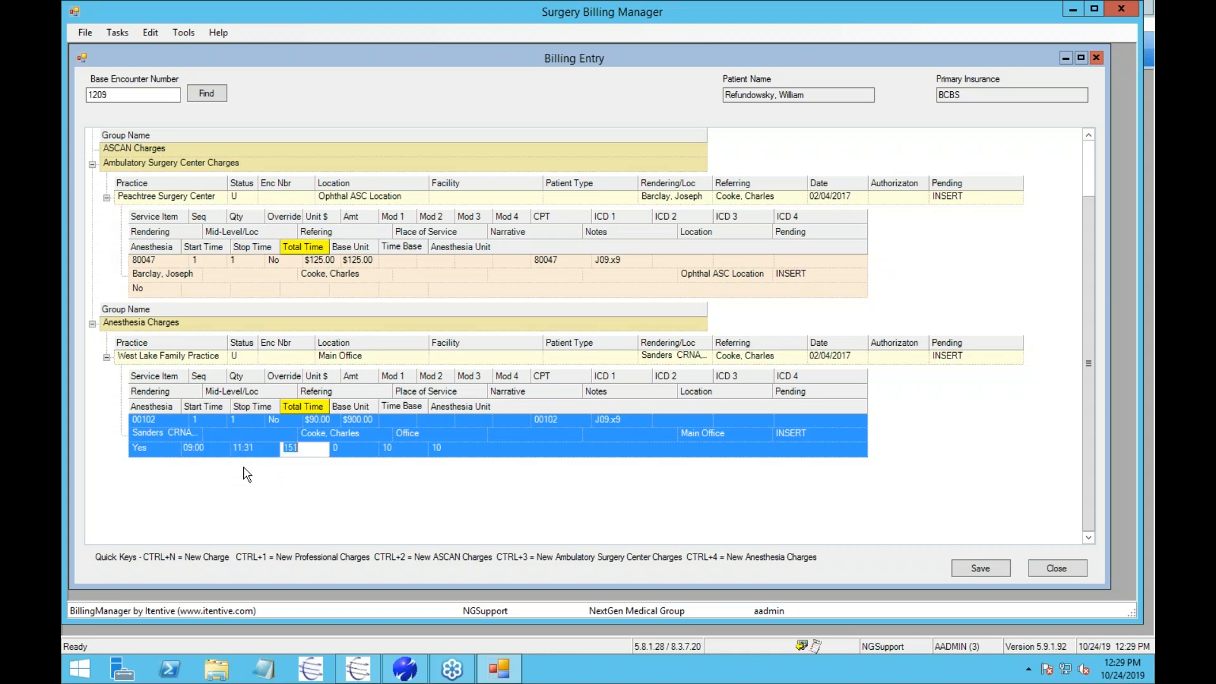
Step: Check the anesthesia charge's base unit and time base, and save the billing entry
{"action": "left_click", "coordinate": [354, 448]}
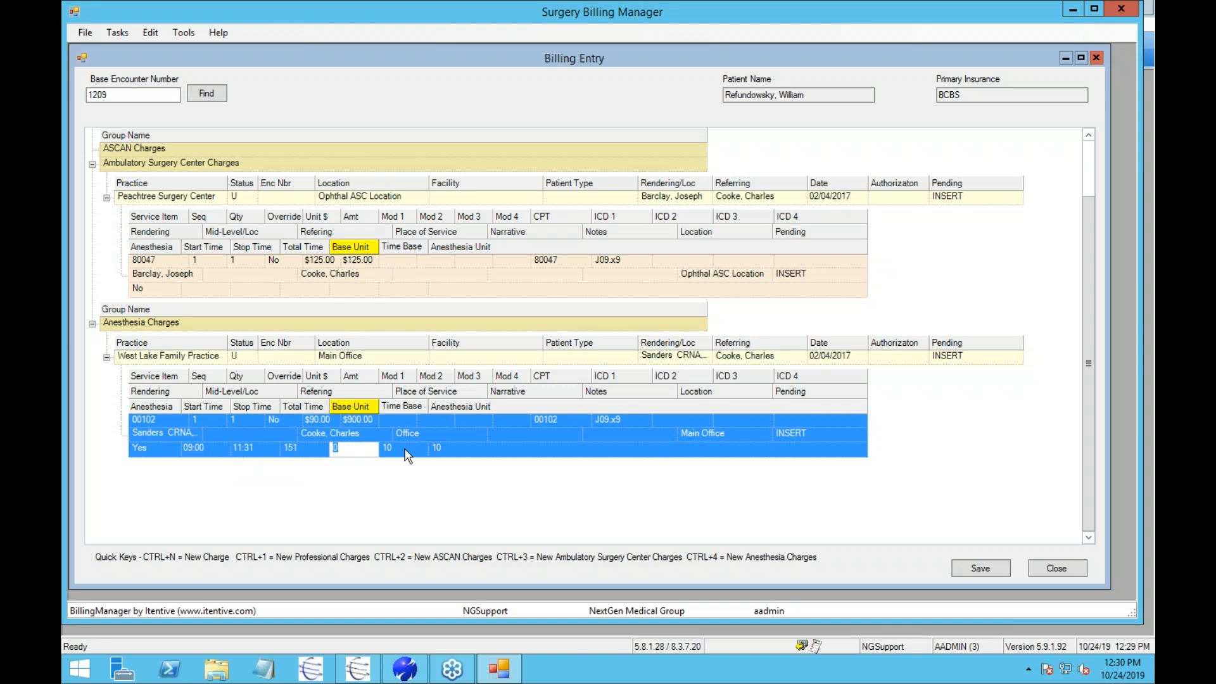
{"action": "key", "text": "Tab"}
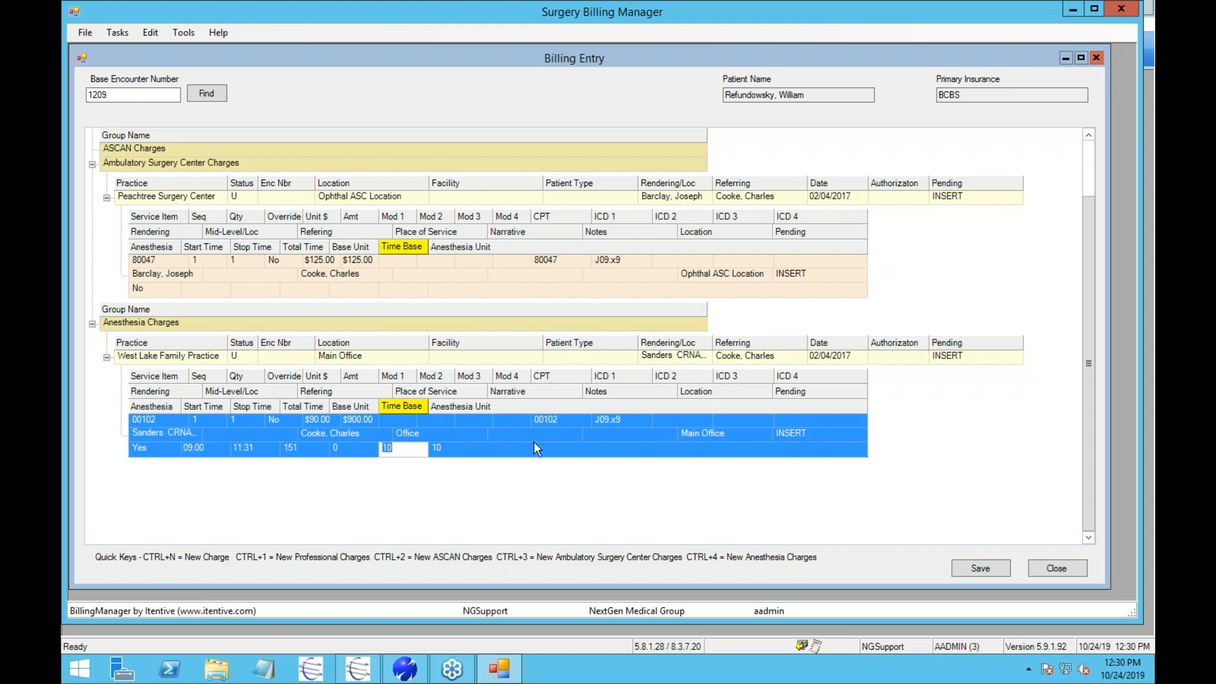
{"action": "left_click", "coordinate": [976, 567]}
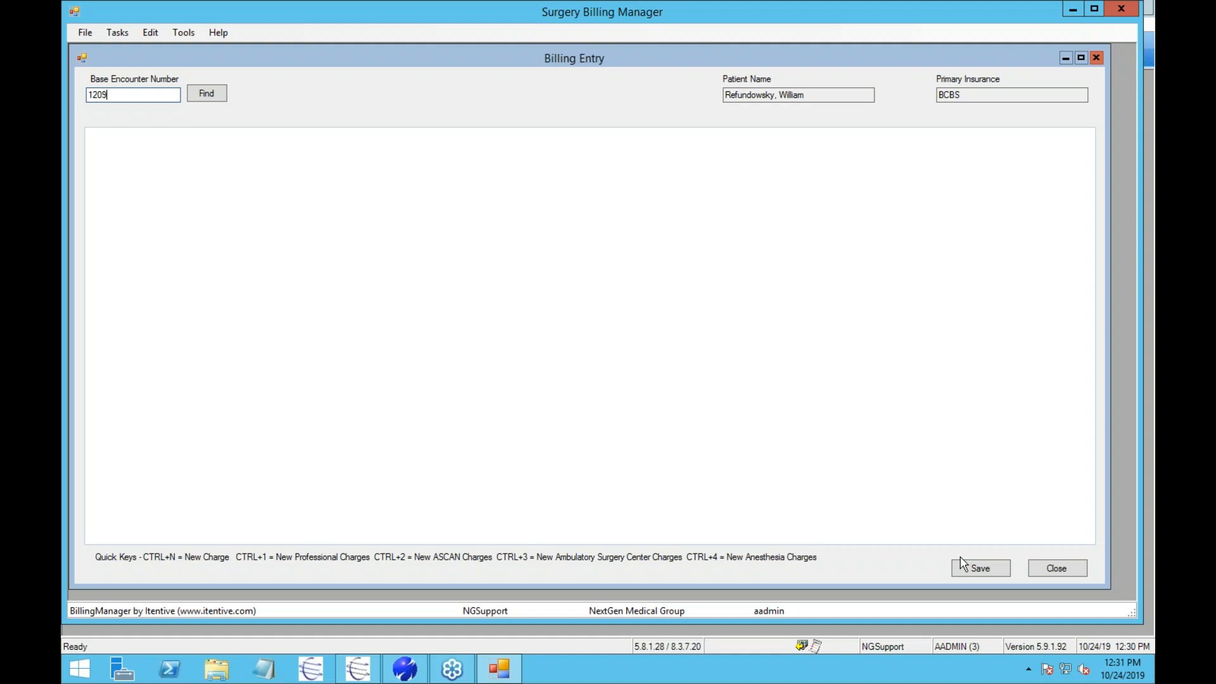
Step: Reload the saved base encounter and check the encounter number of its Ambulatory Surgery Center Charges entry
{"action": "left_click", "coordinate": [205, 95]}
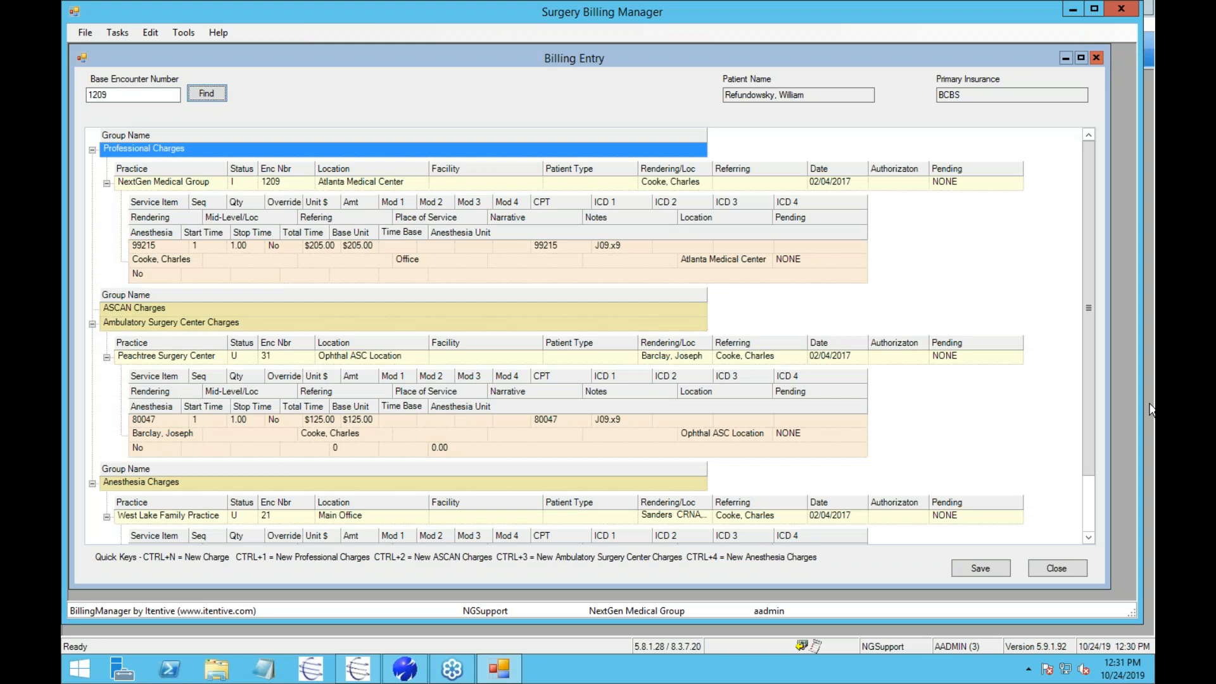
{"action": "left_click_drag", "start_coordinate": [1085, 368], "coordinate": [1085, 422]}
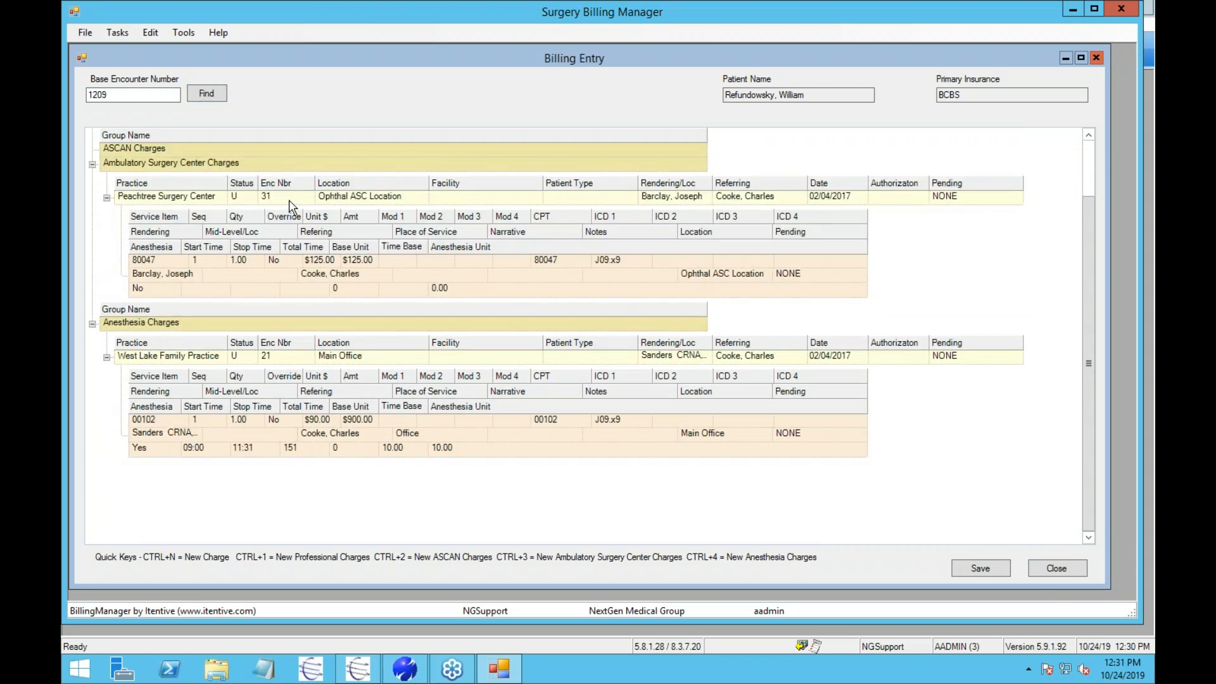
{"action": "left_click", "coordinate": [289, 199]}
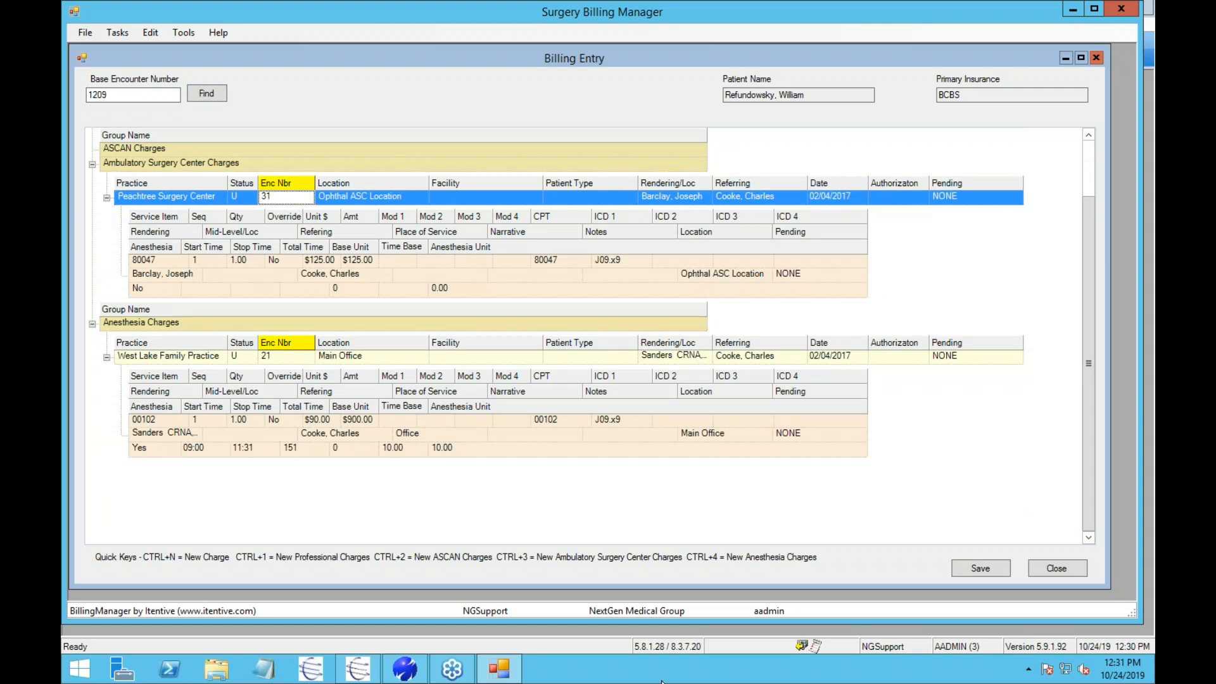
Step: Switch to NextGen and change the practice to Peachtree Surgery Center in the Default Enterprise
{"action": "left_click", "coordinate": [410, 677]}
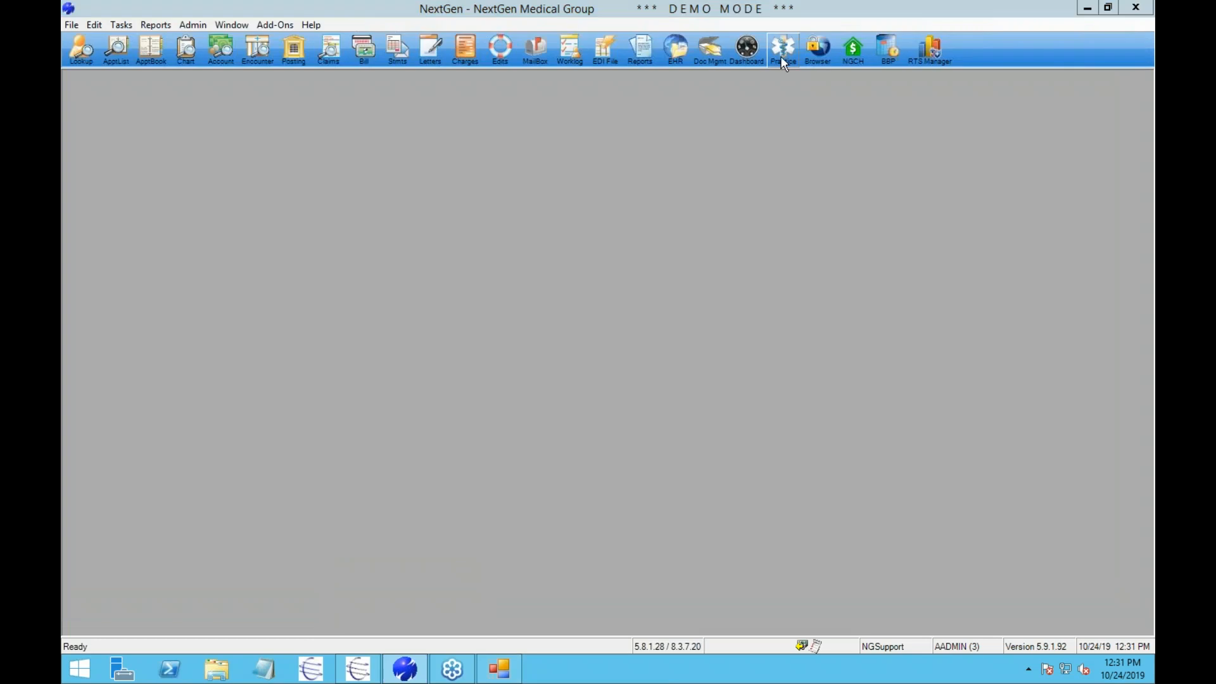
{"action": "left_click", "coordinate": [782, 50]}
{"action": "left_click", "coordinate": [690, 344]}
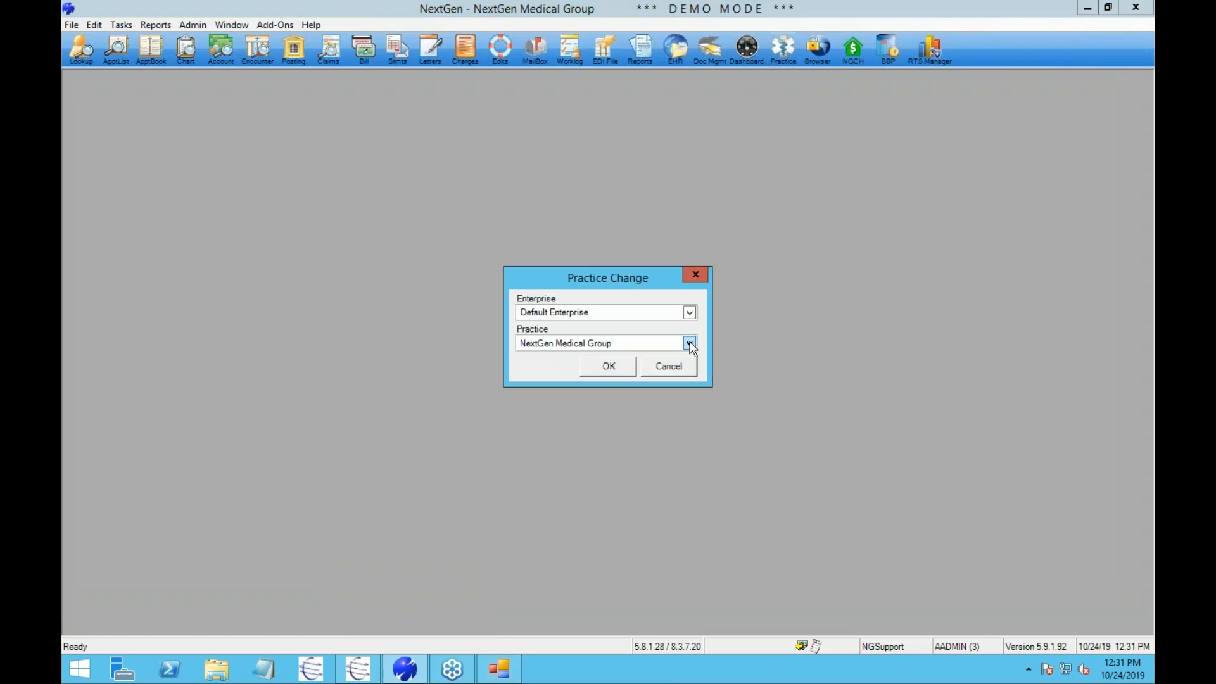
{"action": "left_click", "coordinate": [637, 369]}
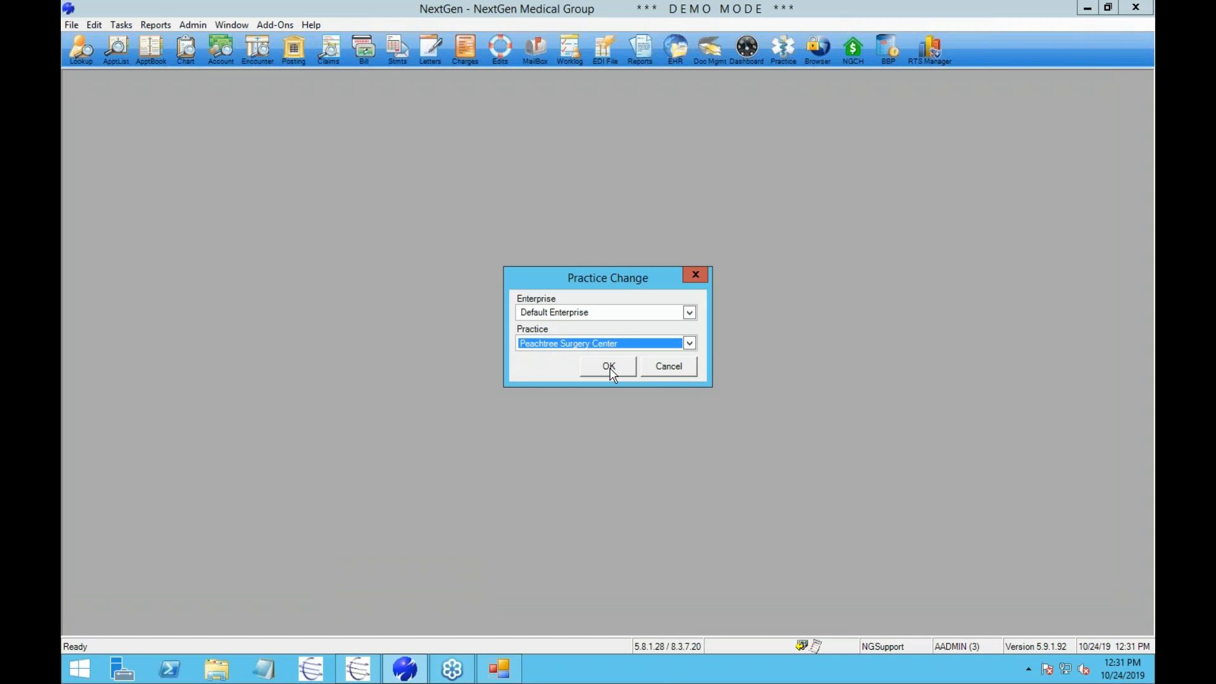
{"action": "left_click", "coordinate": [610, 370]}
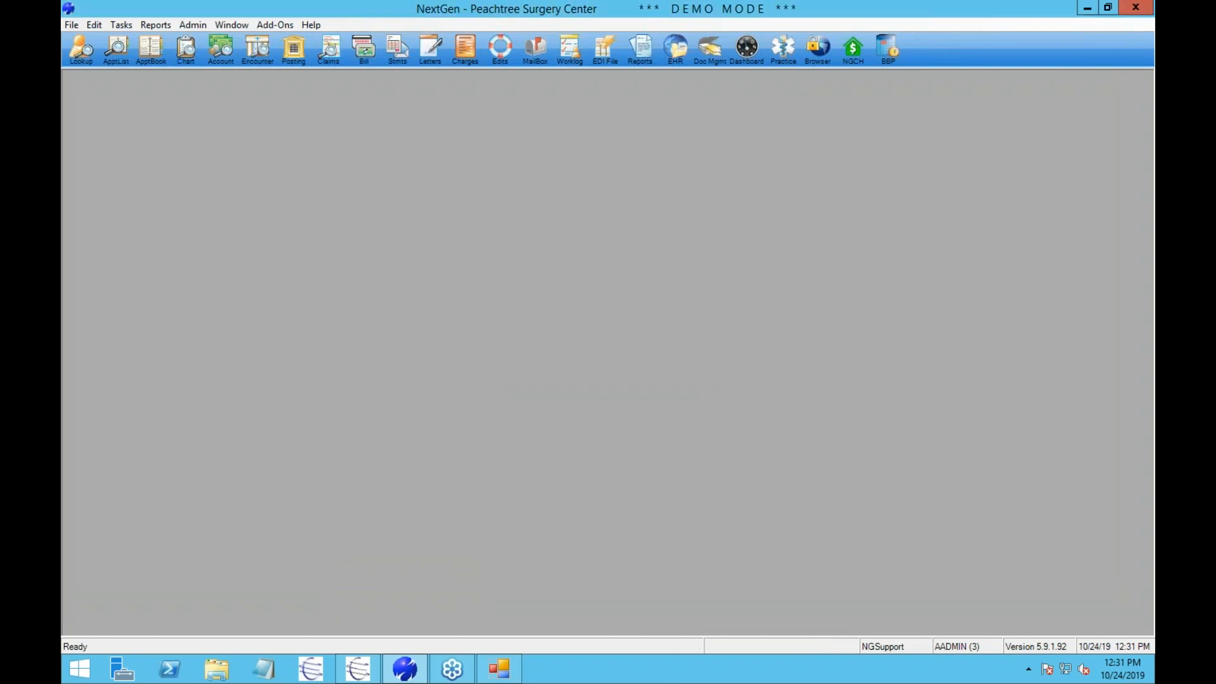
Step: Look up the patient by the surgery center encounter's number and open the matching patient chart
{"action": "left_click", "coordinate": [186, 57]}
{"action": "left_click", "coordinate": [771, 229]}
{"action": "type", "text": "35"}
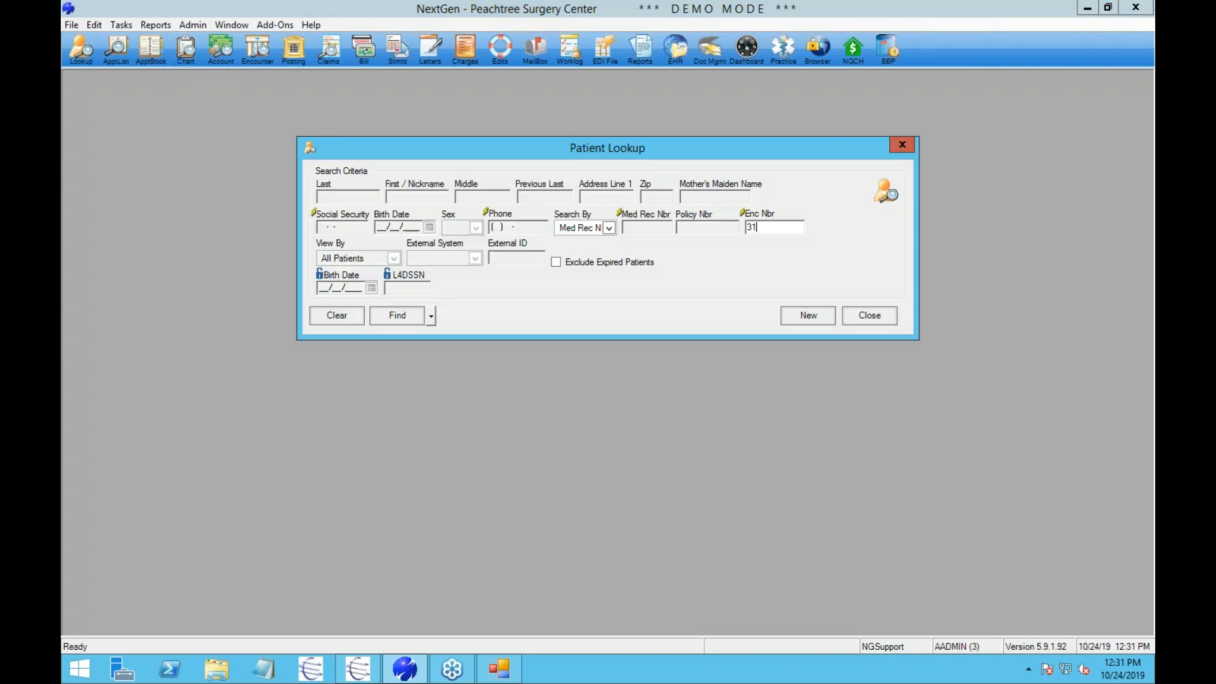
{"action": "key", "text": "Return"}
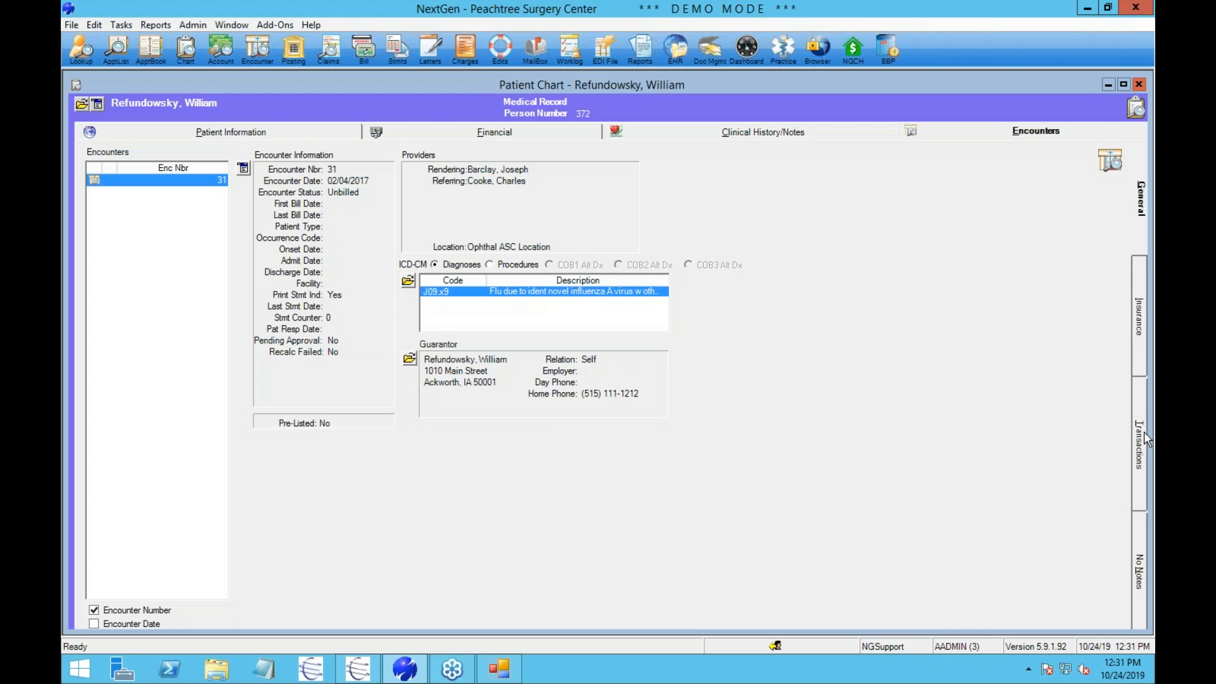
Step: Review the surgery center encounter's transactions and general information in the patient chart
{"action": "left_click", "coordinate": [1140, 440]}
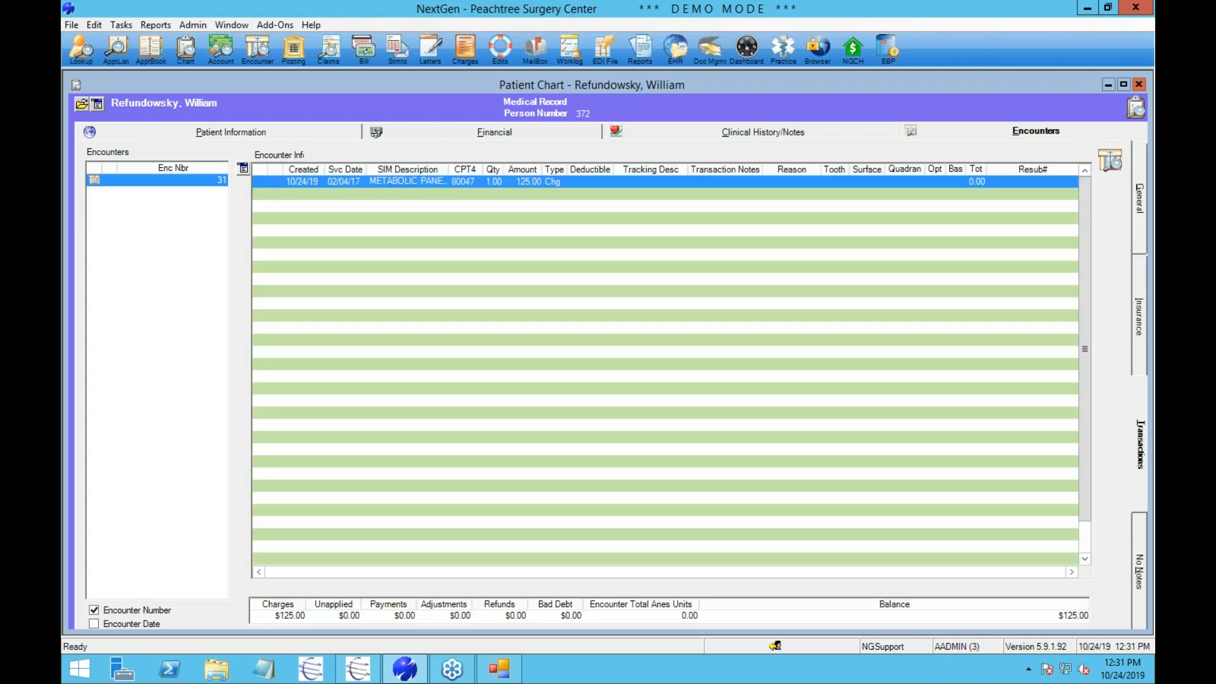
{"action": "left_click", "coordinate": [1142, 254]}
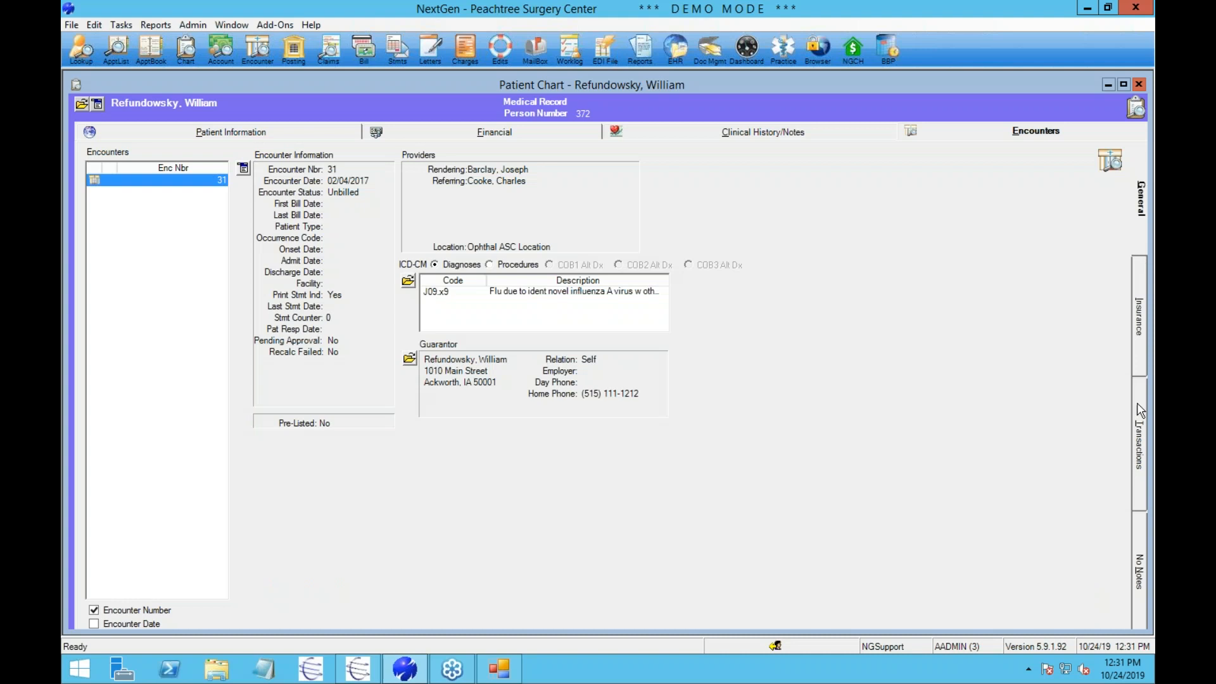
{"action": "left_click", "coordinate": [1141, 412]}
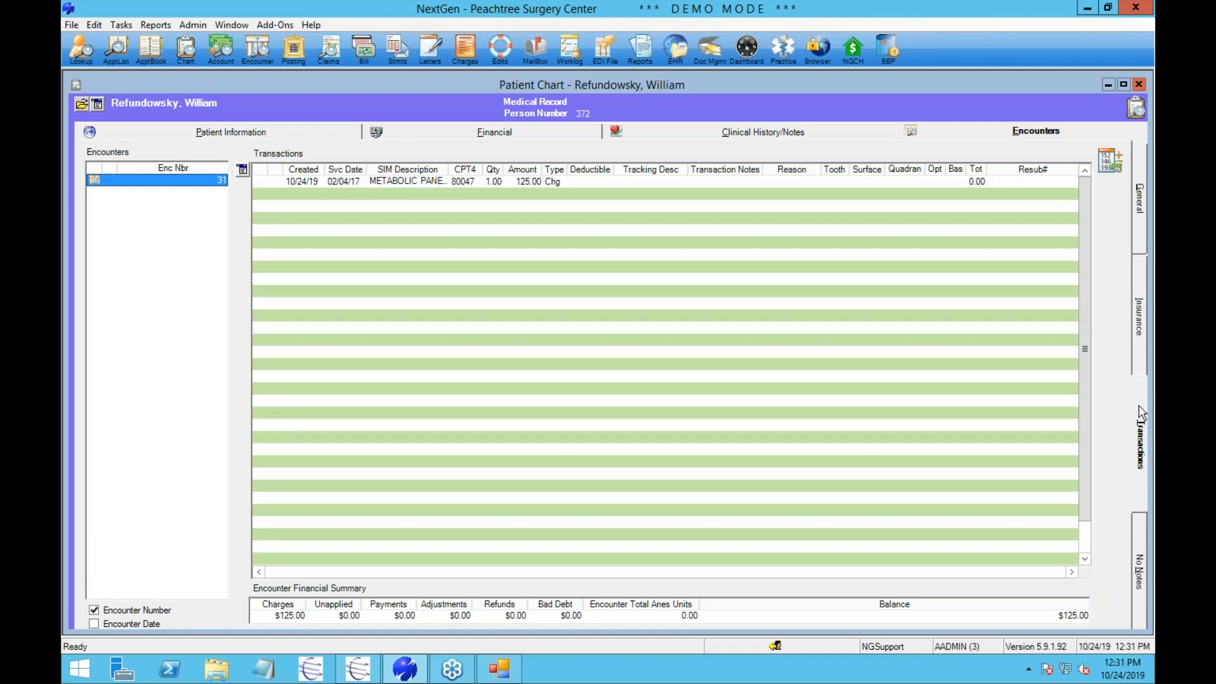
Step: Return to Surgery Billing Manager and review the linked encounters from the Professional Charges group onward
{"action": "left_click", "coordinate": [497, 670]}
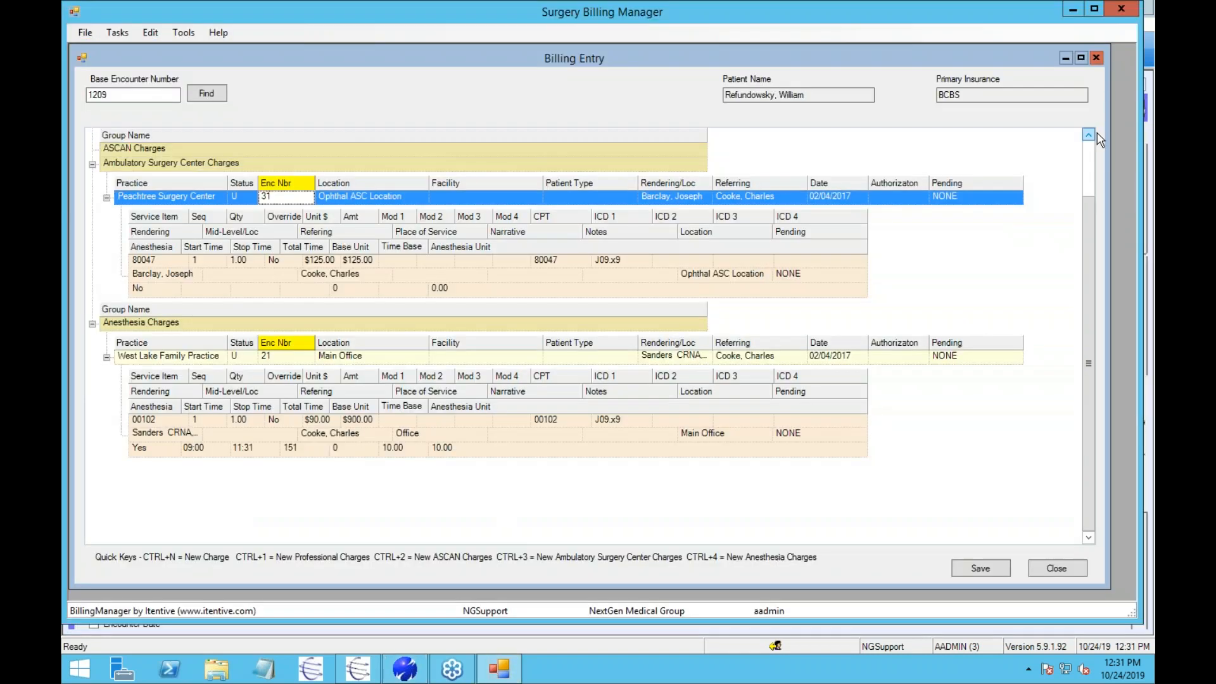
{"action": "left_click", "coordinate": [1091, 154]}
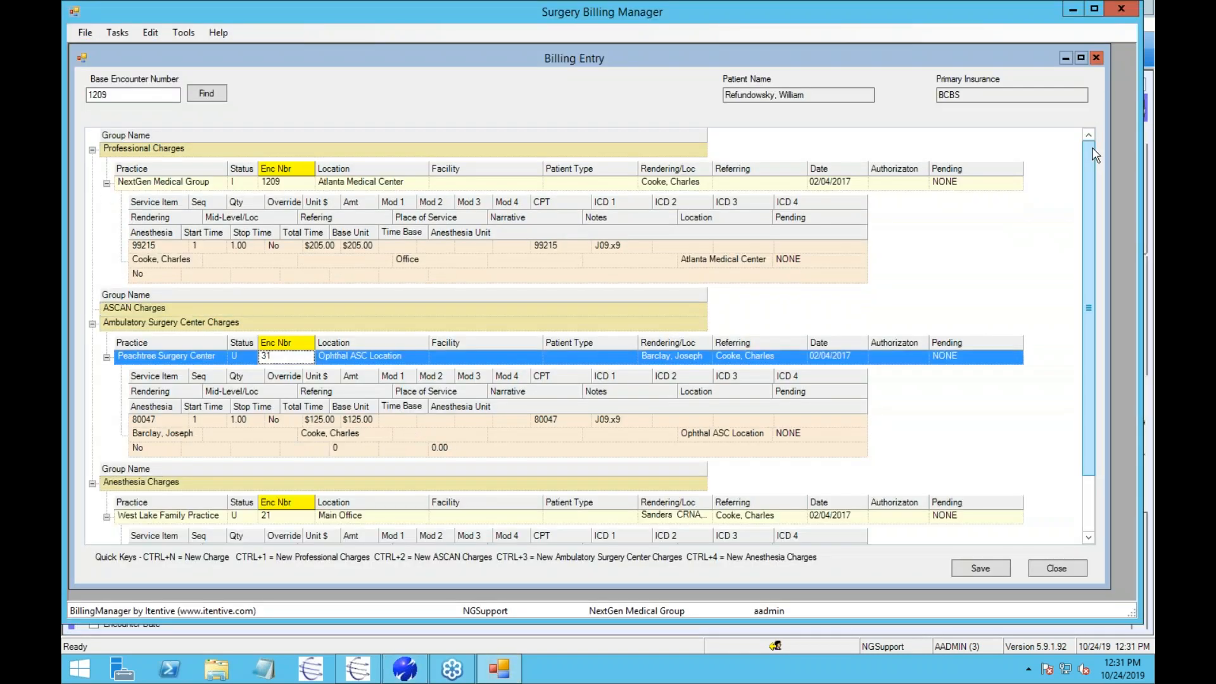